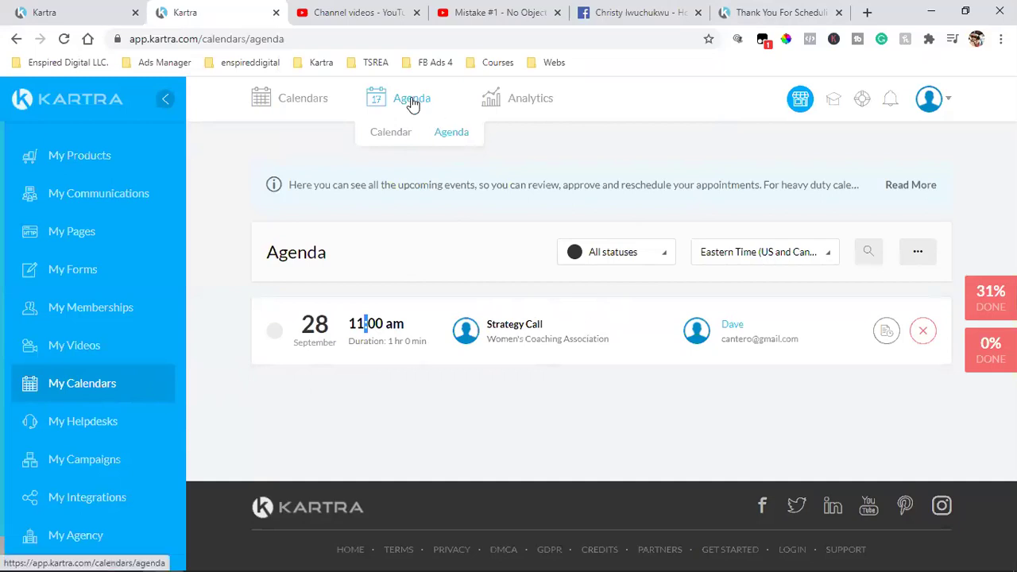
# Open the Women's Coaching Association calendar for editing from the list of calendars
pyautogui.click(380, 324)
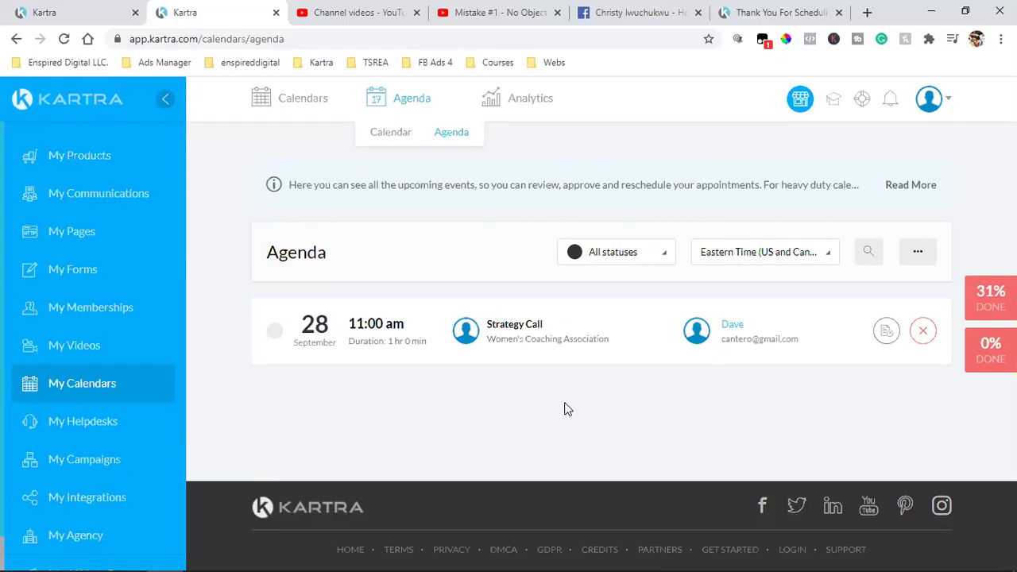
pyautogui.click(80, 384)
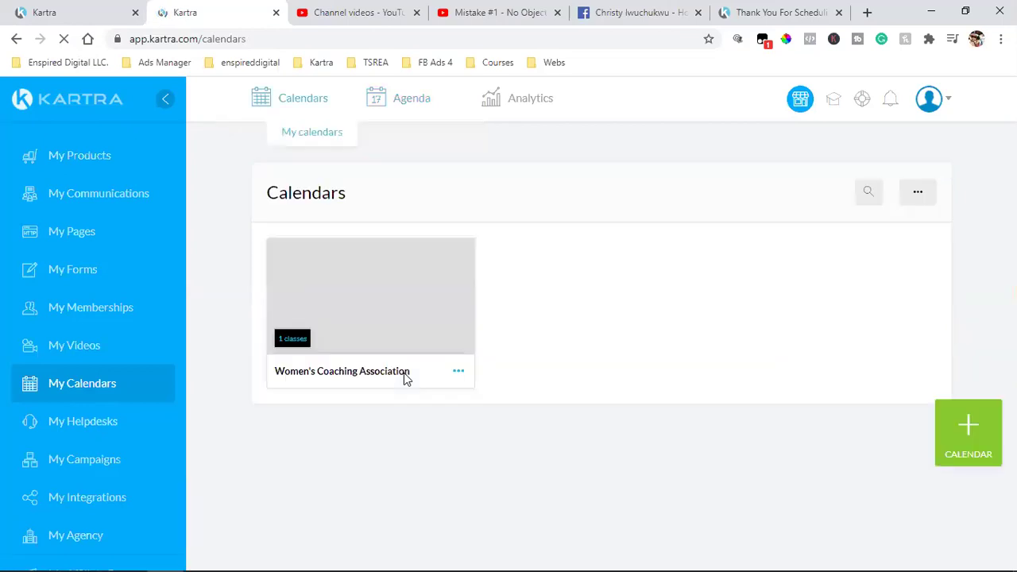
pyautogui.click(457, 374)
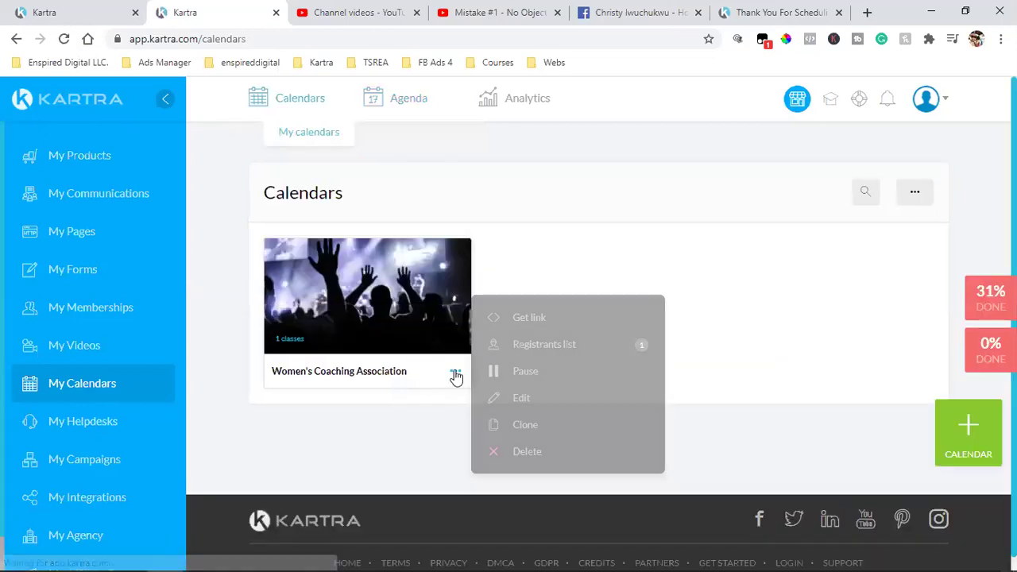
pyautogui.click(528, 398)
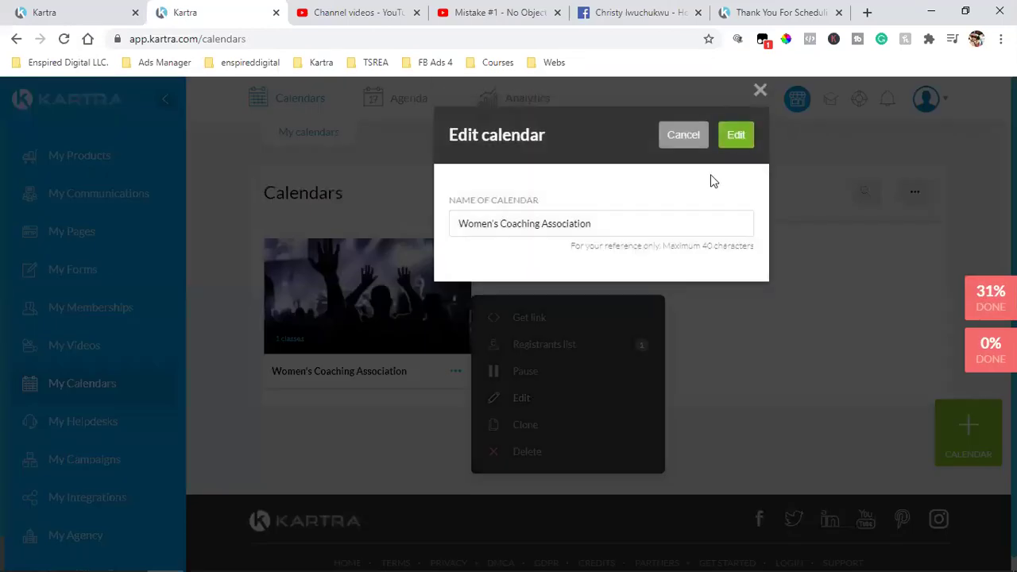
pyautogui.click(727, 133)
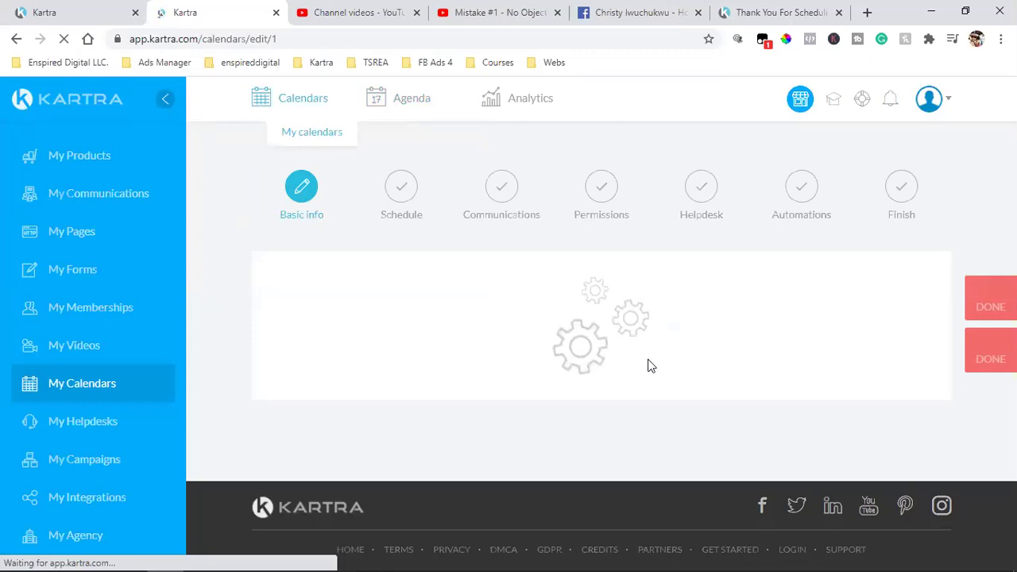
# Review the calendar's basic info sections and continue to the schedule settings
pyautogui.scroll(-1, 648, 350)
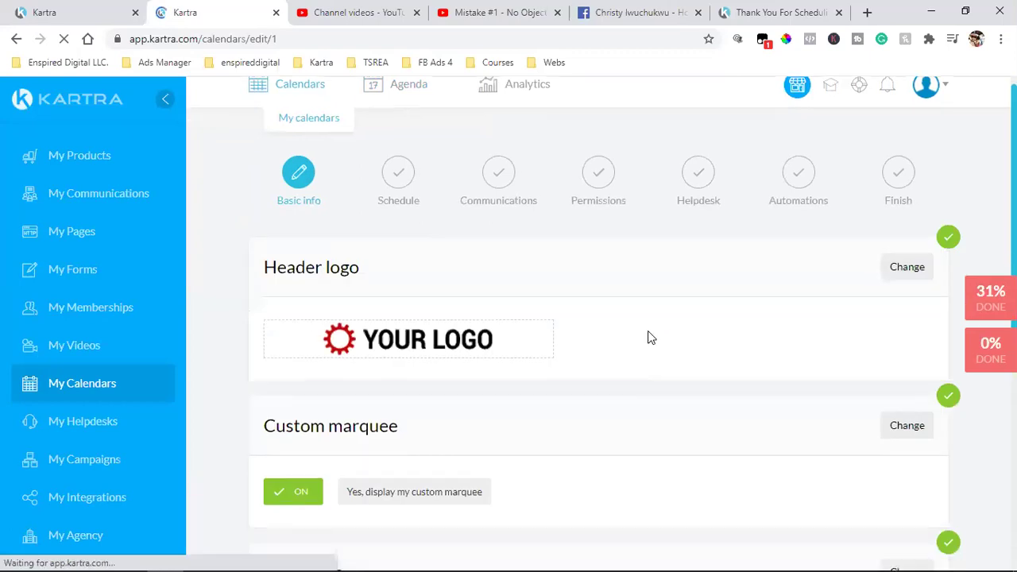
pyautogui.scroll(-2, 648, 338)
pyautogui.scroll(3, 588, 326)
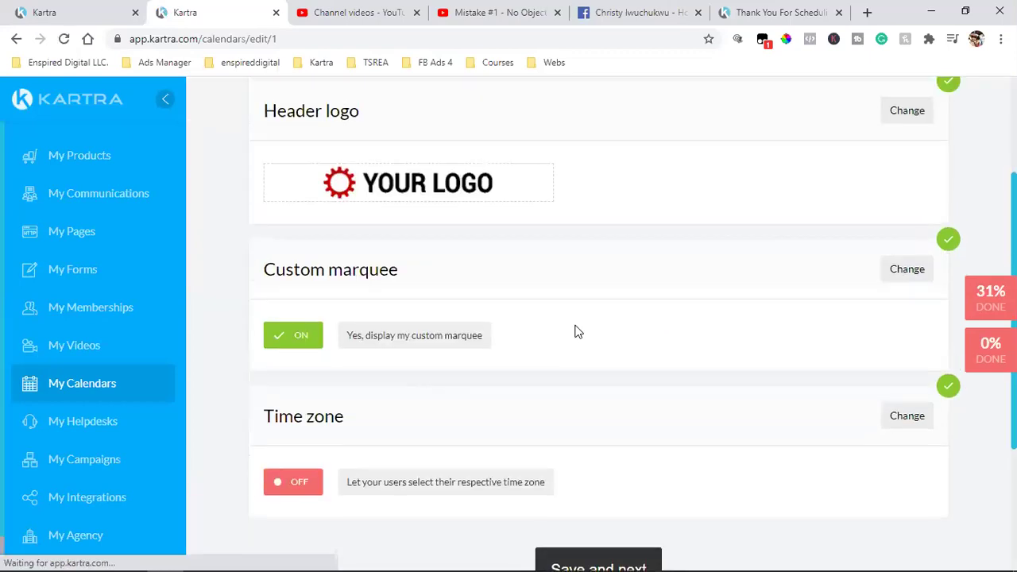
pyautogui.scroll(-5, 634, 277)
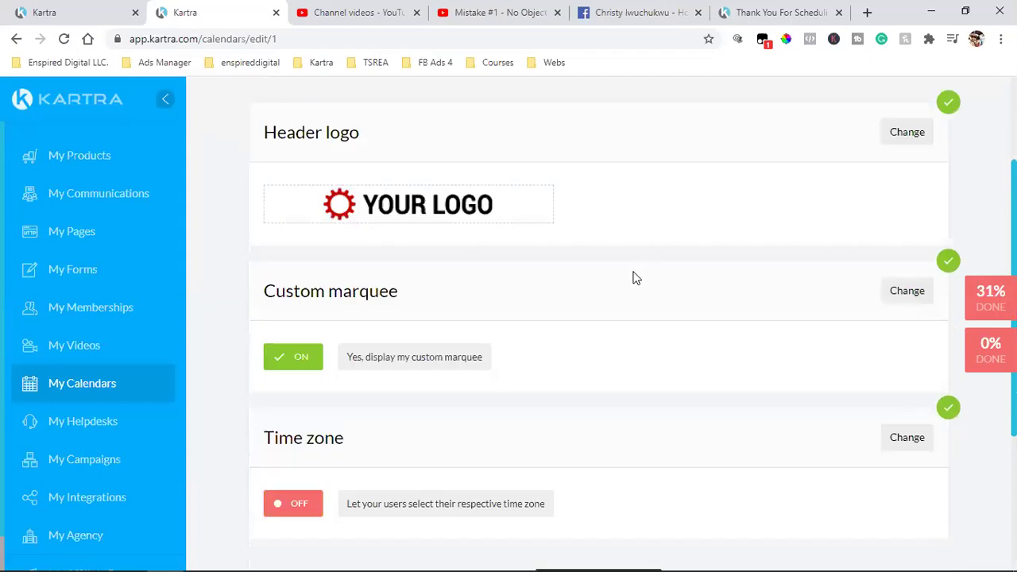
pyautogui.click(587, 357)
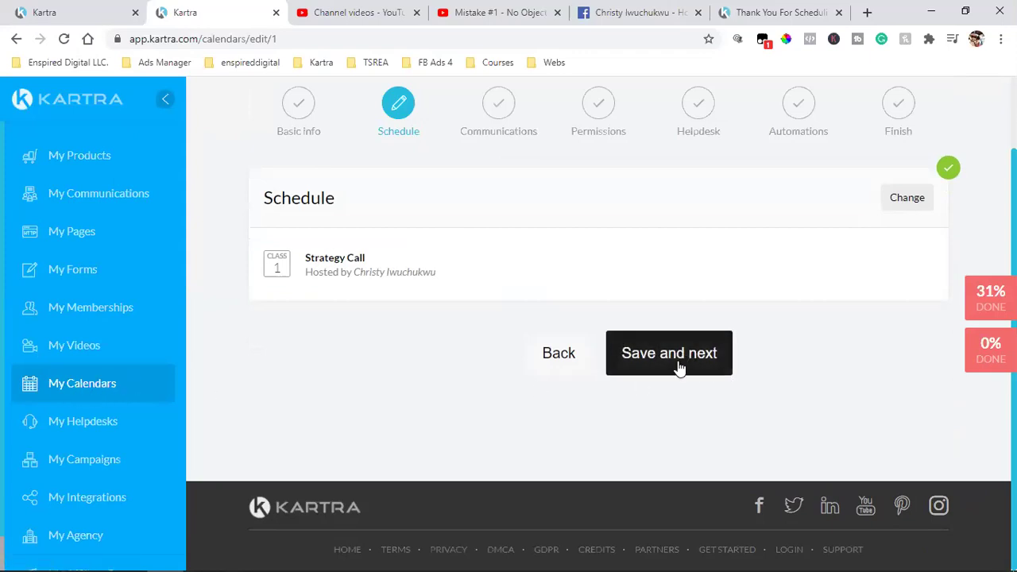
# Examine the Strategy Call class details, including host, session duration, available hours and available dates
pyautogui.scroll(1, 477, 334)
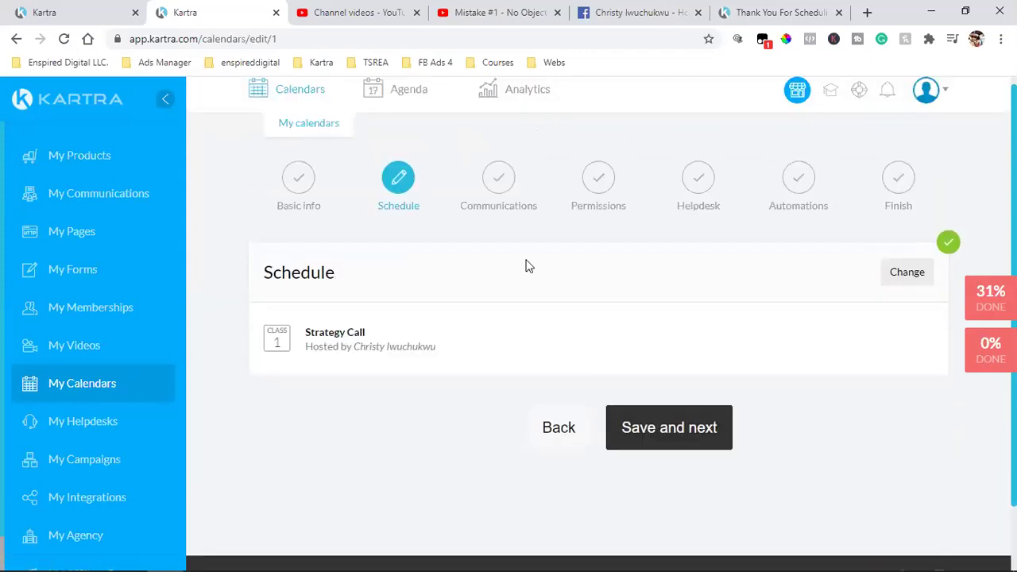
pyautogui.click(908, 272)
pyautogui.scroll(-3, 733, 342)
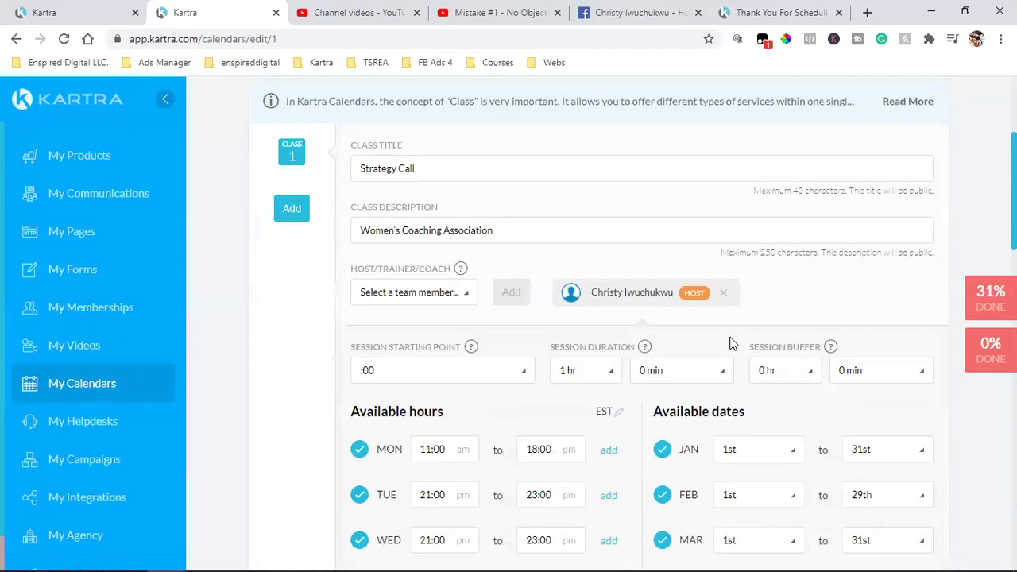
pyautogui.scroll(-5, 734, 343)
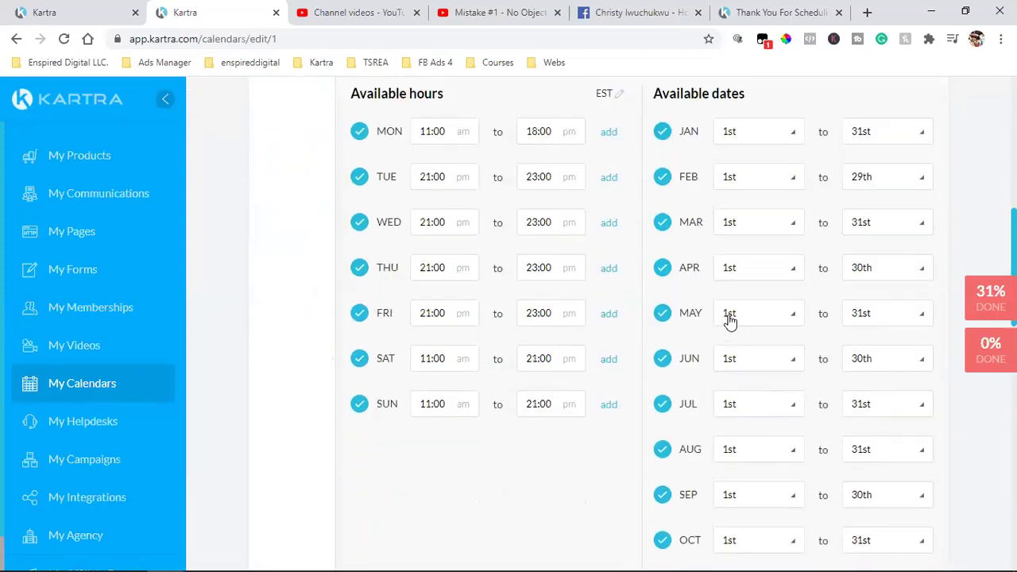
pyautogui.scroll(-5, 800, 360)
pyautogui.scroll(12, 801, 359)
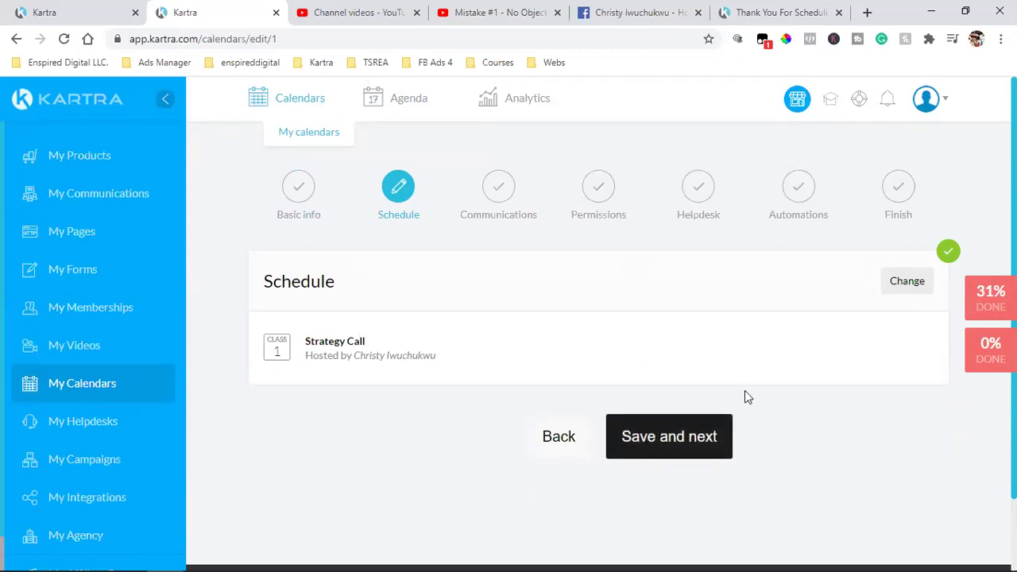
# Reopen the class schedule to check it, save it as is and go back to the basic info settings
pyautogui.click(924, 281)
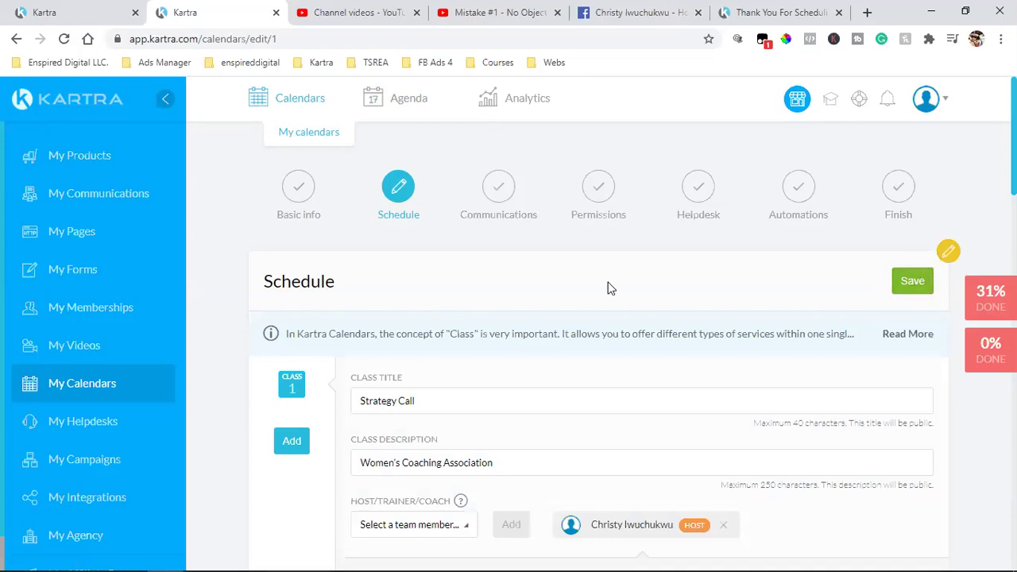
pyautogui.scroll(-6, 608, 288)
pyautogui.scroll(5, 834, 300)
pyautogui.click(912, 206)
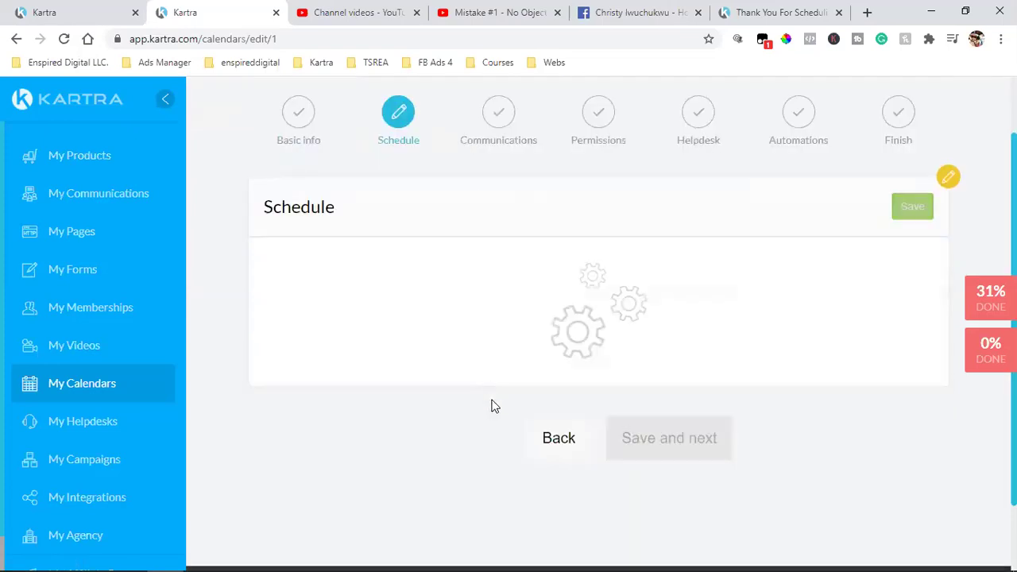
pyautogui.click(558, 349)
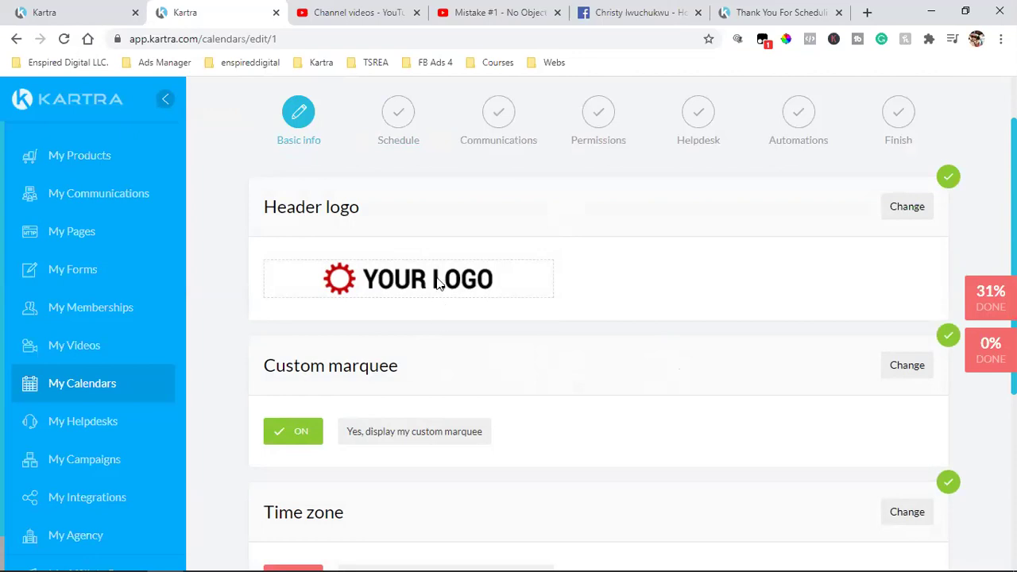
# Check the recommended file format and pixel dimensions for the header logo, and save the section as is
pyautogui.click(910, 206)
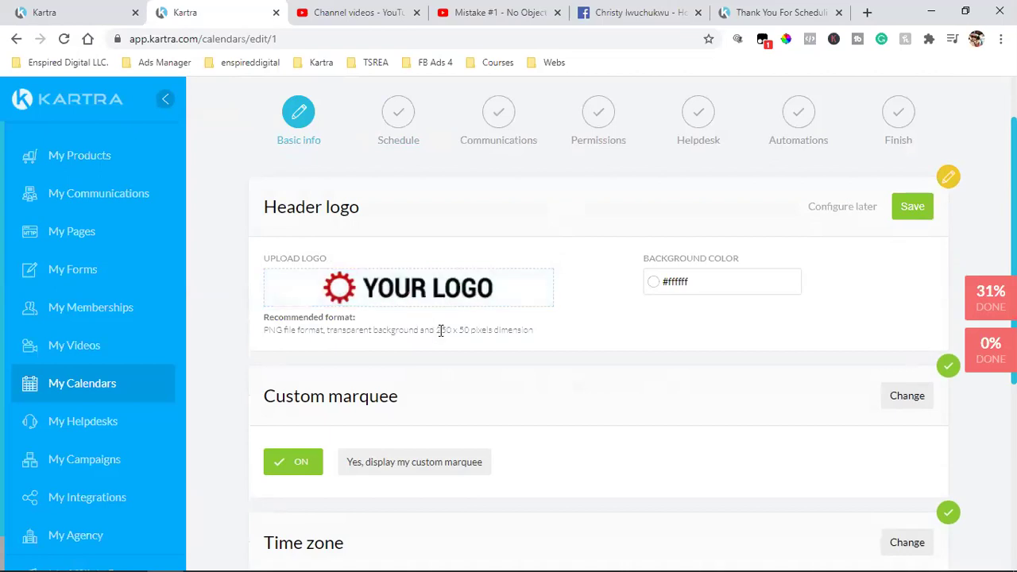
pyautogui.moveTo(436, 329); pyautogui.dragTo(477, 330)
pyautogui.click(914, 213)
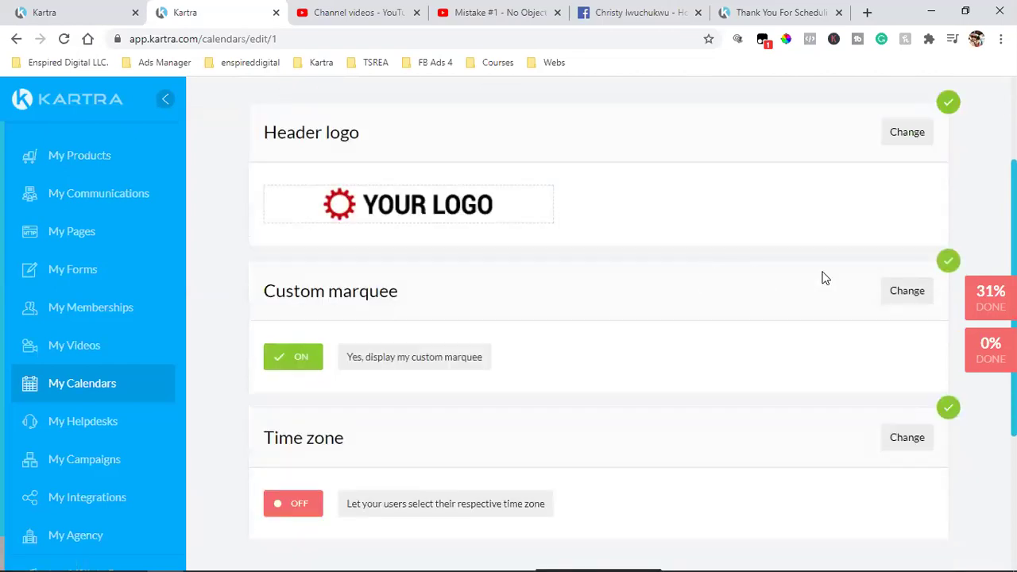
# Open the custom marquee settings and check the ideal size for an uploaded banner image
pyautogui.click(892, 292)
pyautogui.scroll(-4, 840, 329)
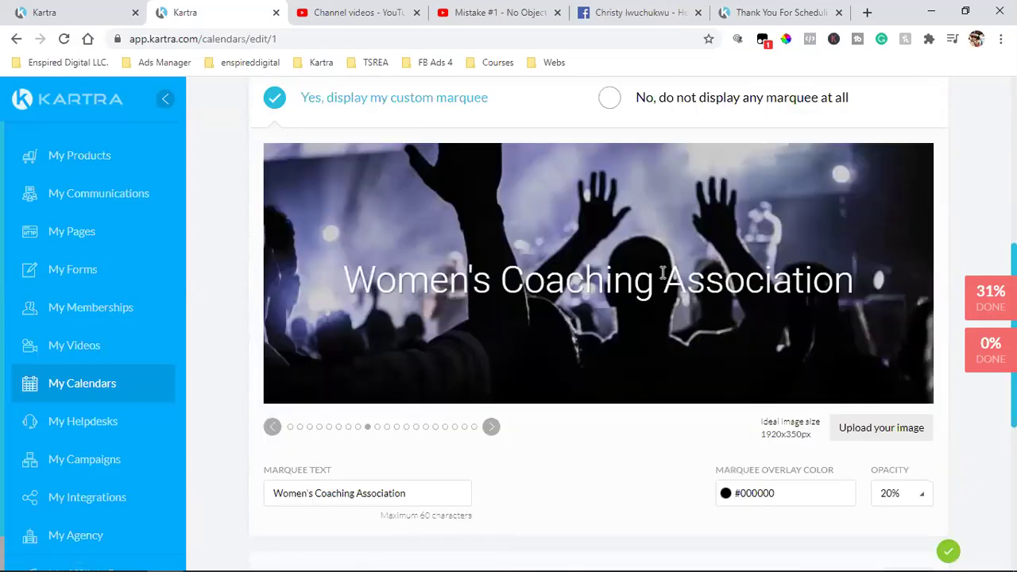
pyautogui.scroll(-1, 728, 306)
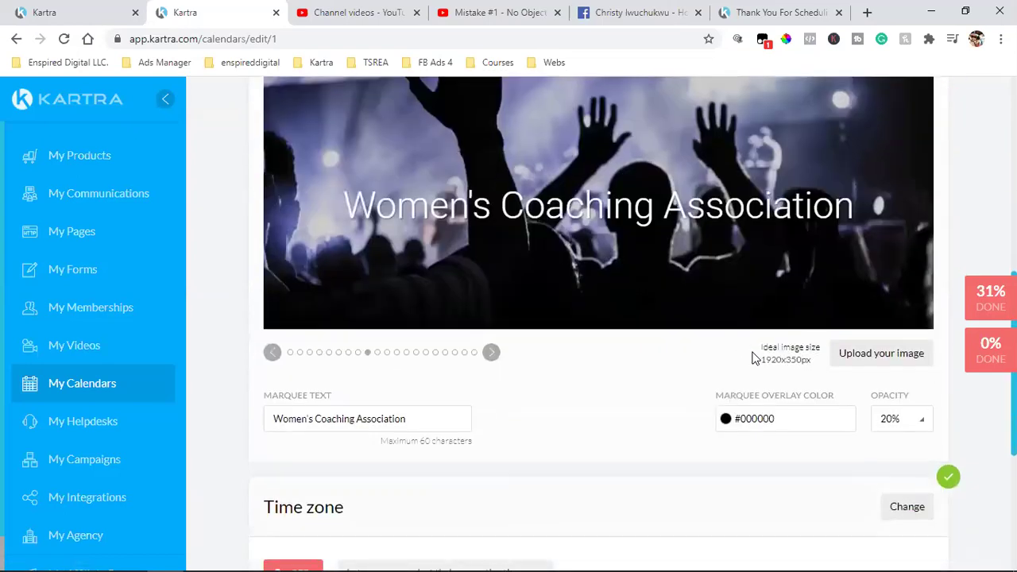
pyautogui.moveTo(765, 360); pyautogui.dragTo(805, 360)
pyautogui.click(762, 364)
pyautogui.scroll(1, 759, 367)
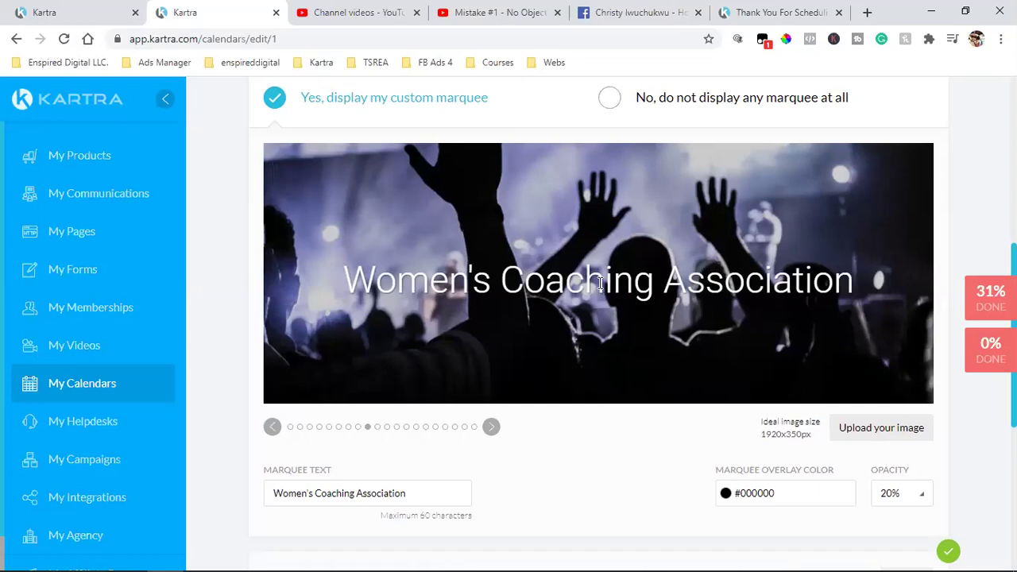
pyautogui.scroll(-1, 749, 298)
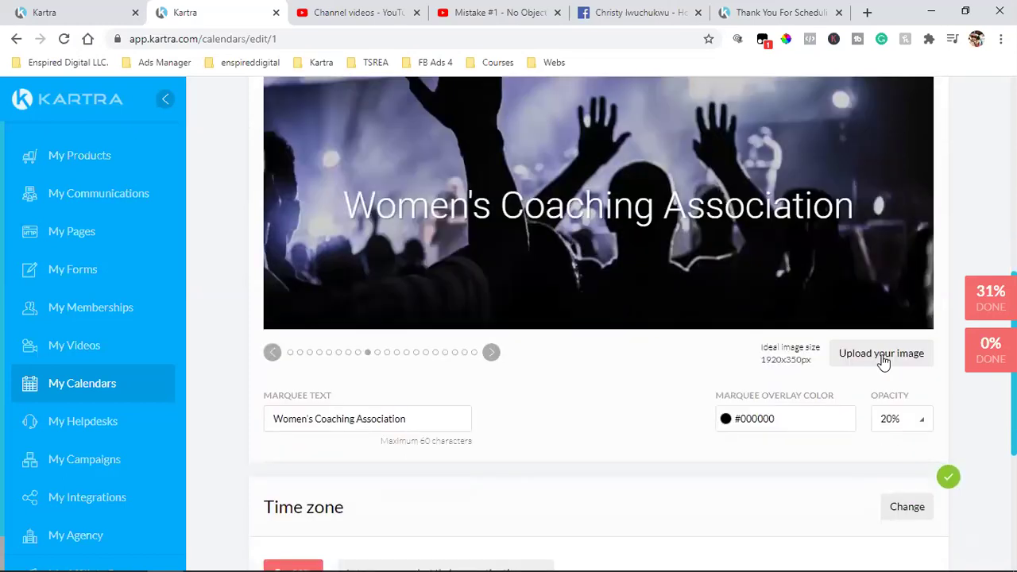
# Check the marquee text for the calendar banner and save the custom marquee section as is
pyautogui.tripleClick(370, 422)
pyautogui.click(408, 420)
pyautogui.moveTo(409, 420); pyautogui.dragTo(273, 419)
pyautogui.click(291, 413)
pyautogui.scroll(4, 722, 407)
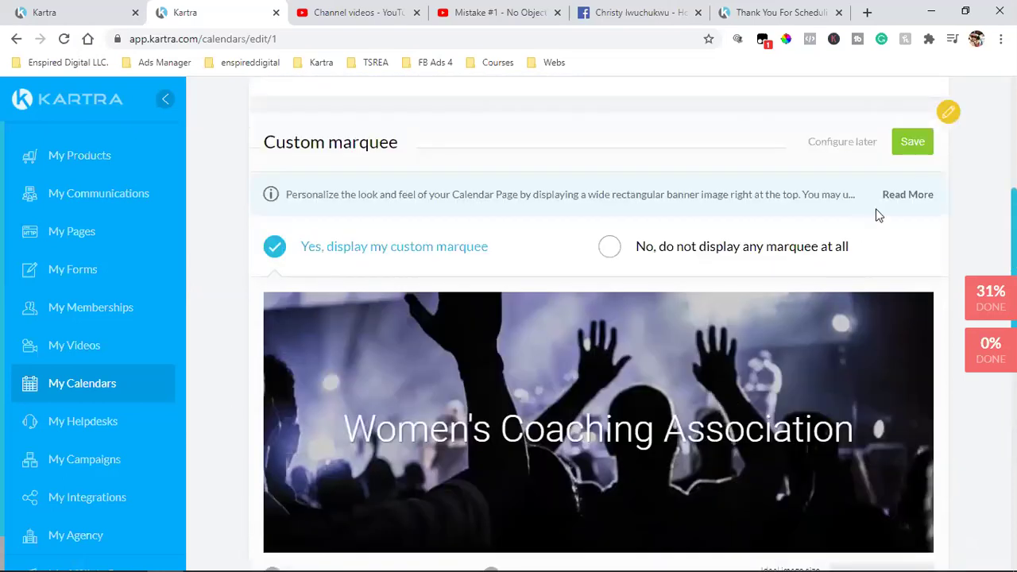
pyautogui.click(908, 141)
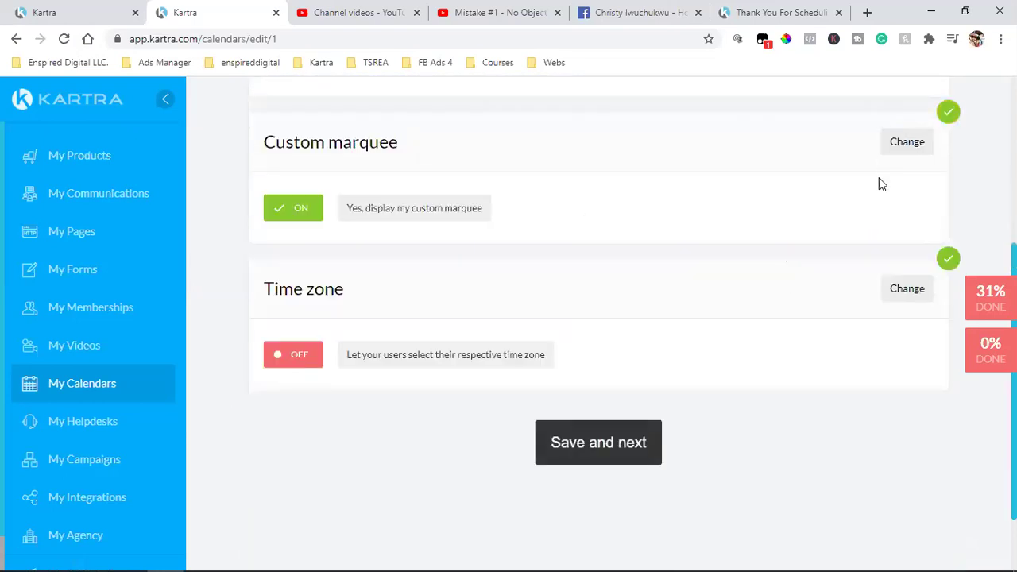
# Review the time zone options and save the section with users selecting their respective time zone
pyautogui.click(915, 286)
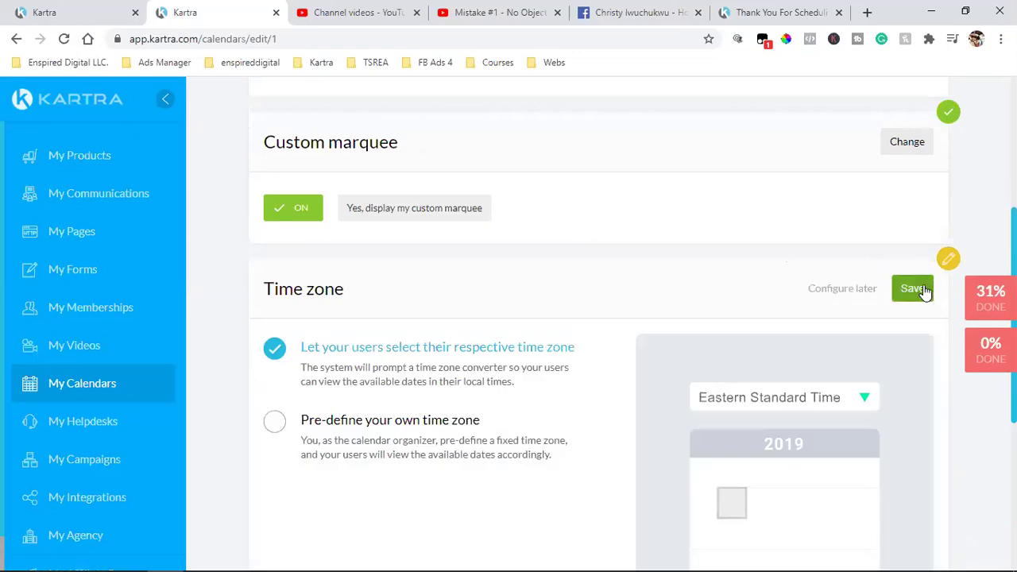
pyautogui.scroll(-2, 849, 457)
pyautogui.scroll(-4, 848, 457)
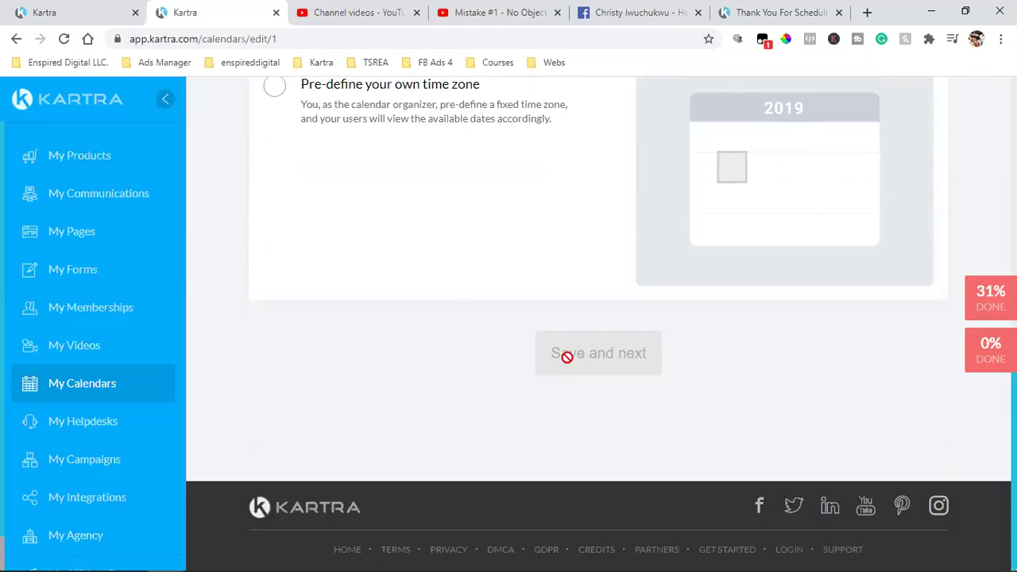
pyautogui.scroll(8, 835, 373)
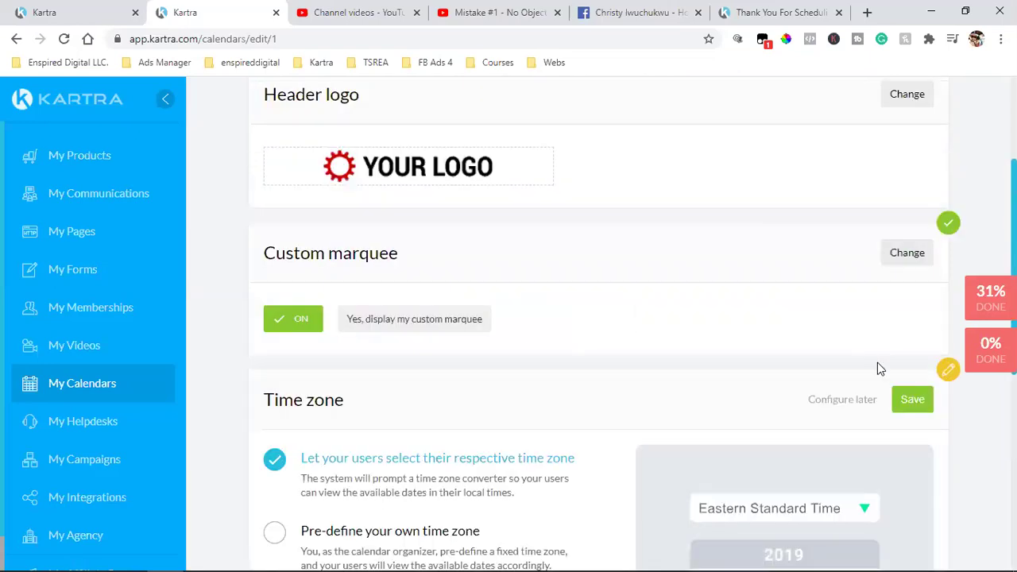
pyautogui.click(909, 399)
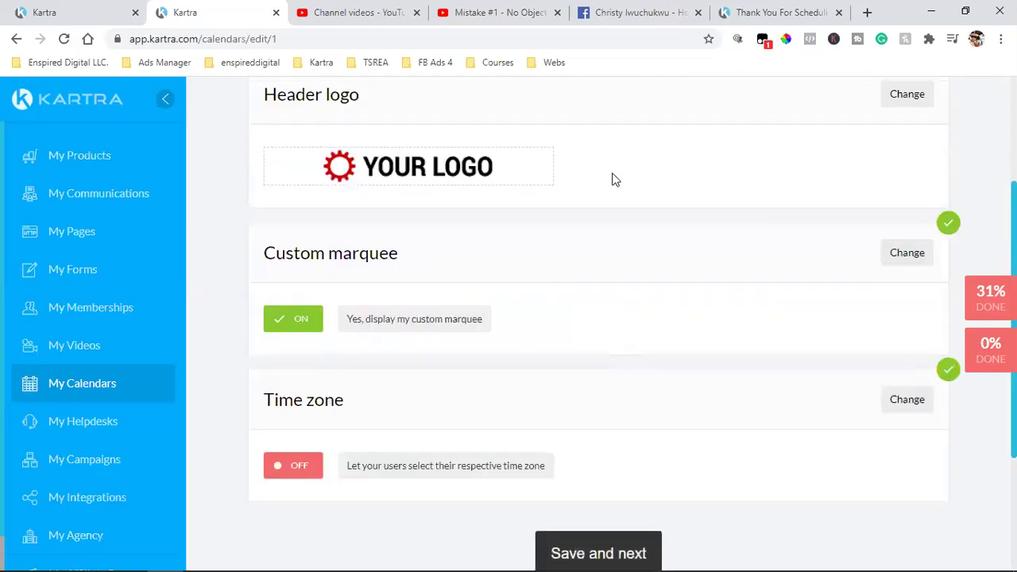
# Return to the list of calendars and reopen the Women's Coaching Association calendar for editing
pyautogui.scroll(3, 485, 364)
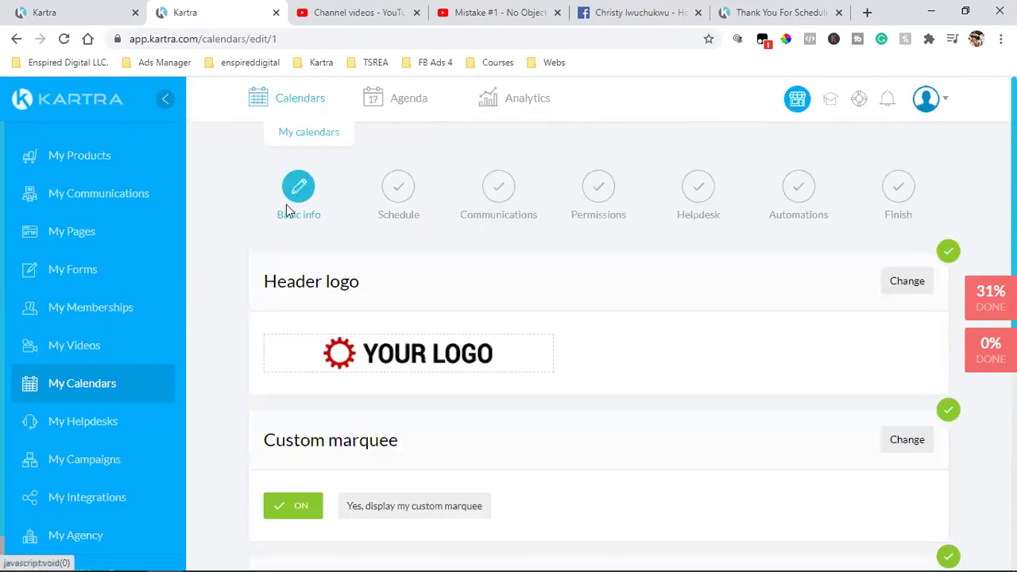
pyautogui.click(60, 388)
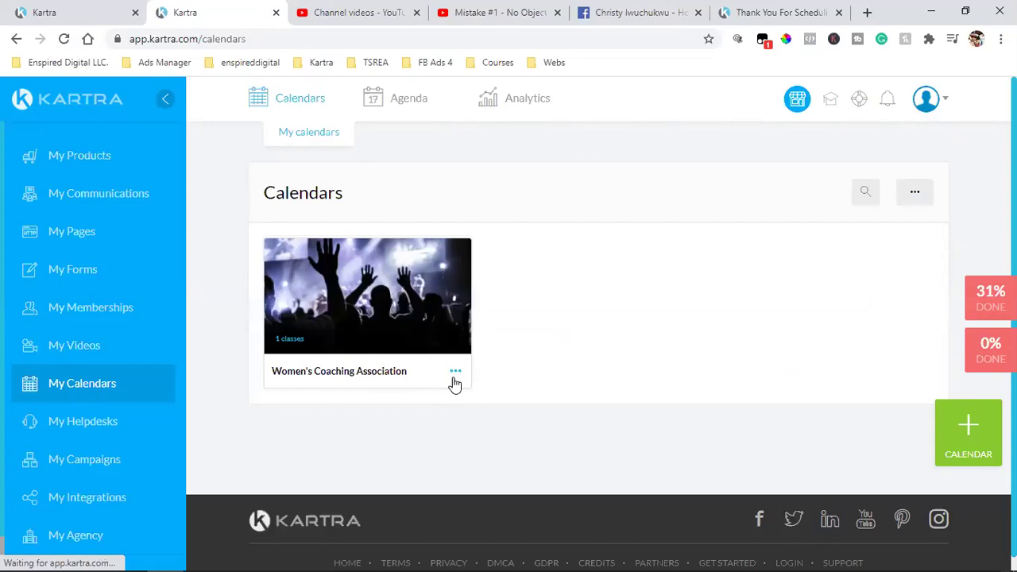
pyautogui.click(455, 379)
pyautogui.click(529, 397)
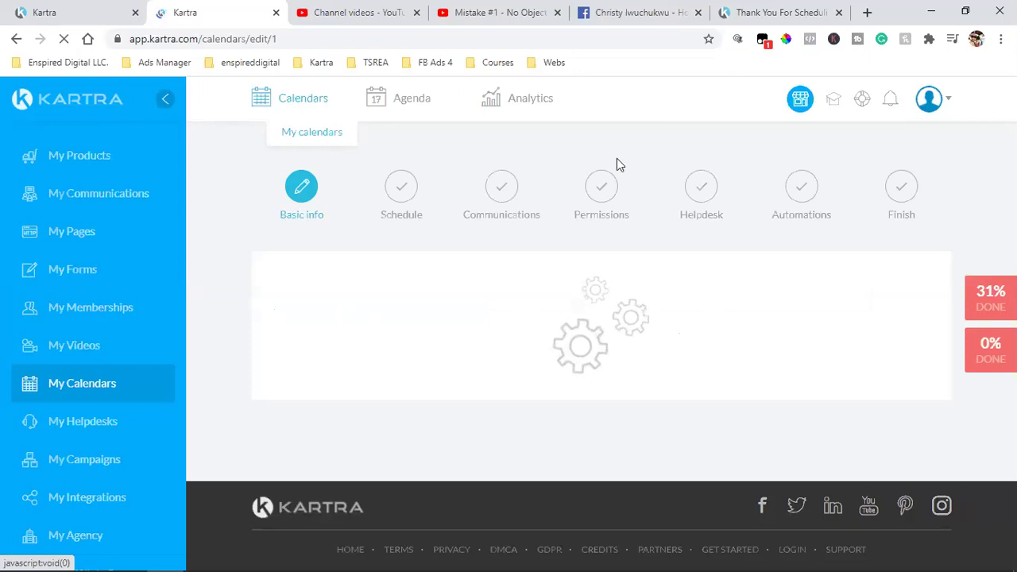
# View the appointment confirmation page in the other browser tab and return to the calendar editor
pyautogui.click(722, 7)
pyautogui.click(736, 9)
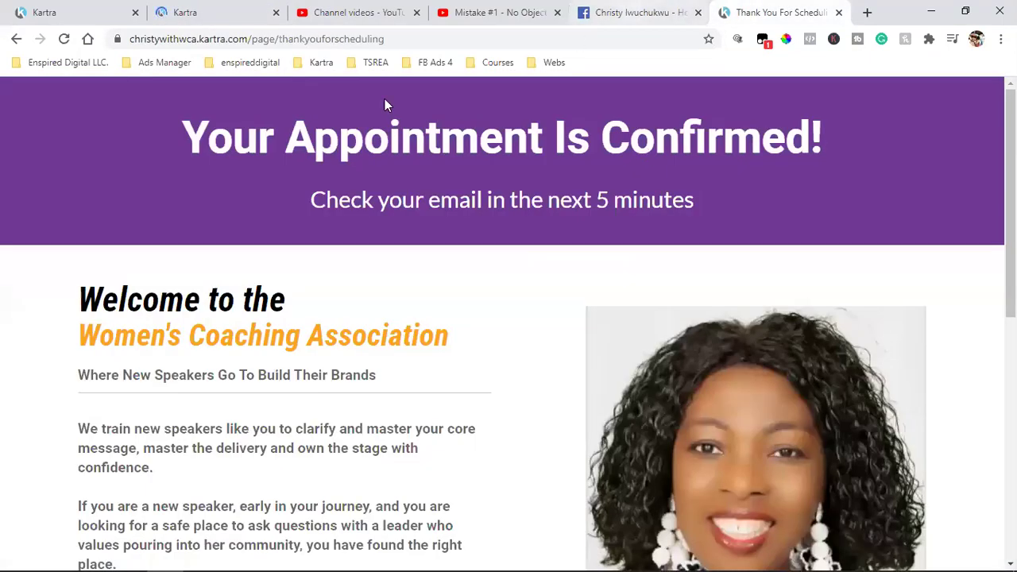
pyautogui.click(213, 10)
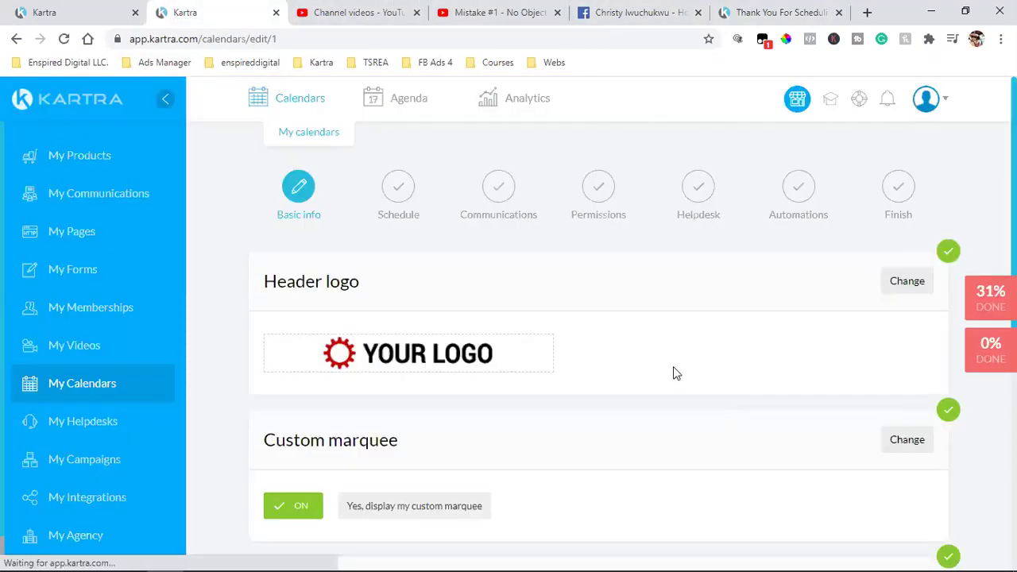
# Review the custom marquee banner of the Women's Coaching Association calendar and save the section as is
pyautogui.scroll(-4, 674, 368)
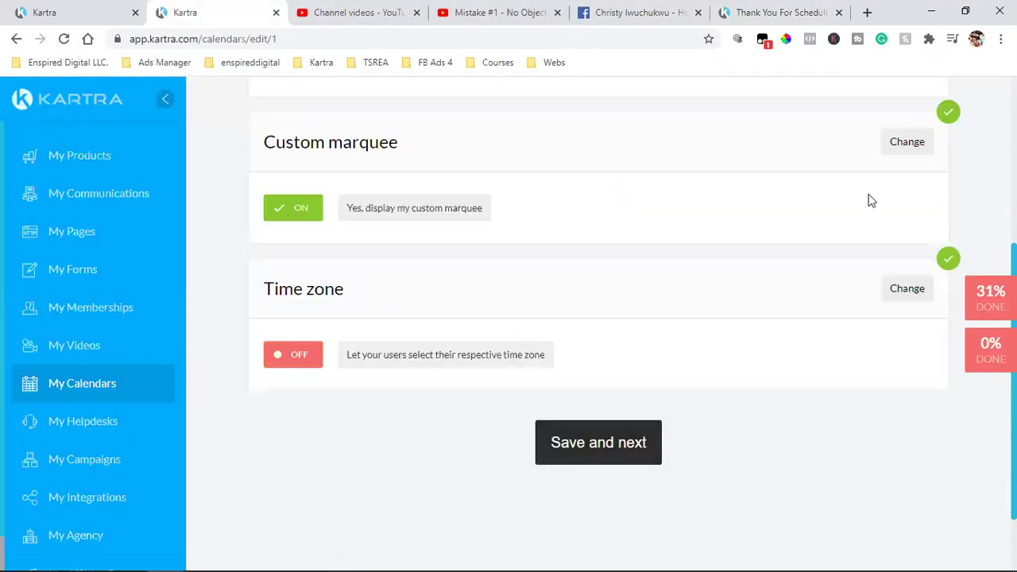
pyautogui.click(911, 145)
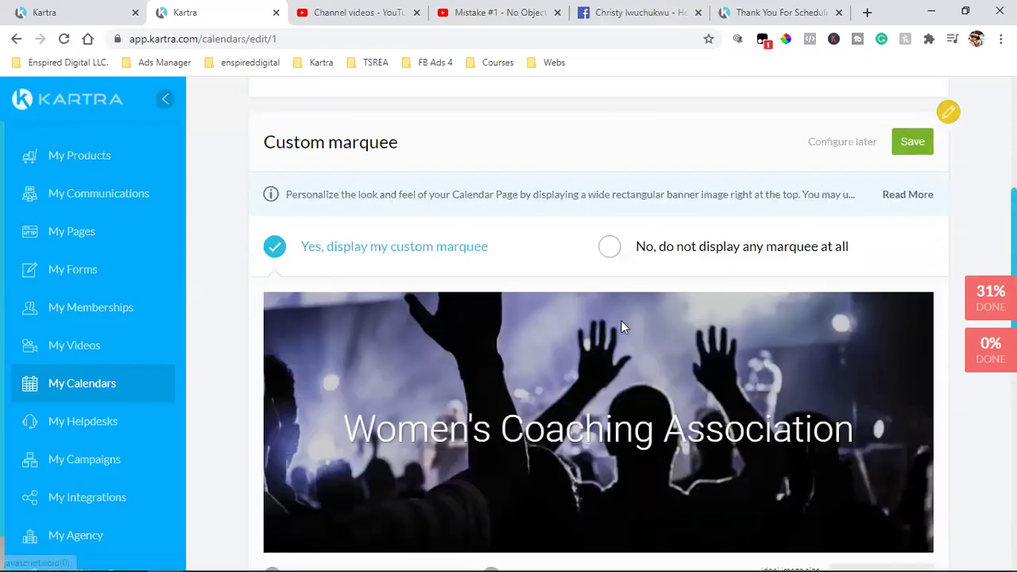
pyautogui.scroll(-1, 655, 293)
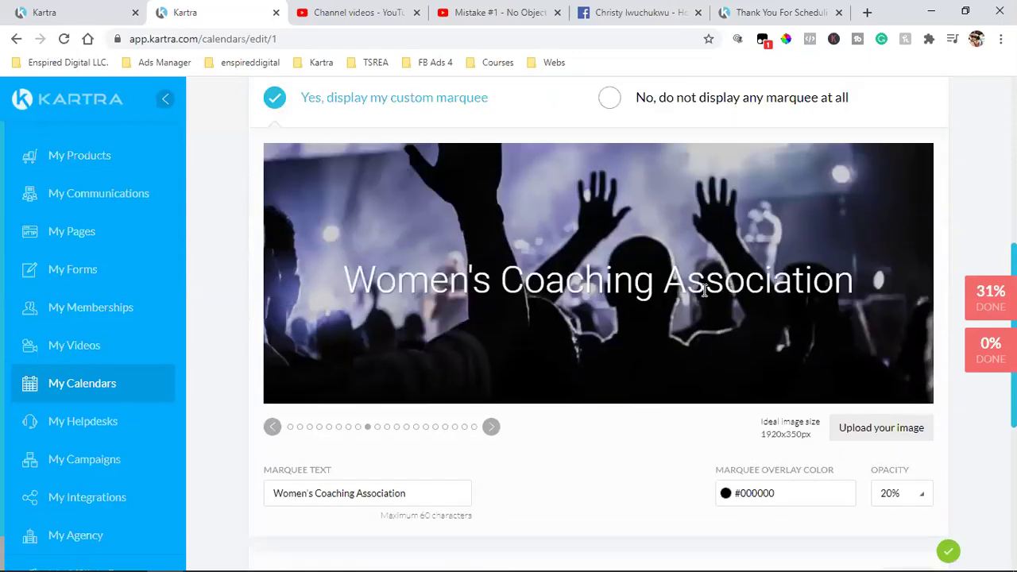
pyautogui.scroll(1, 835, 199)
pyautogui.scroll(1, 901, 130)
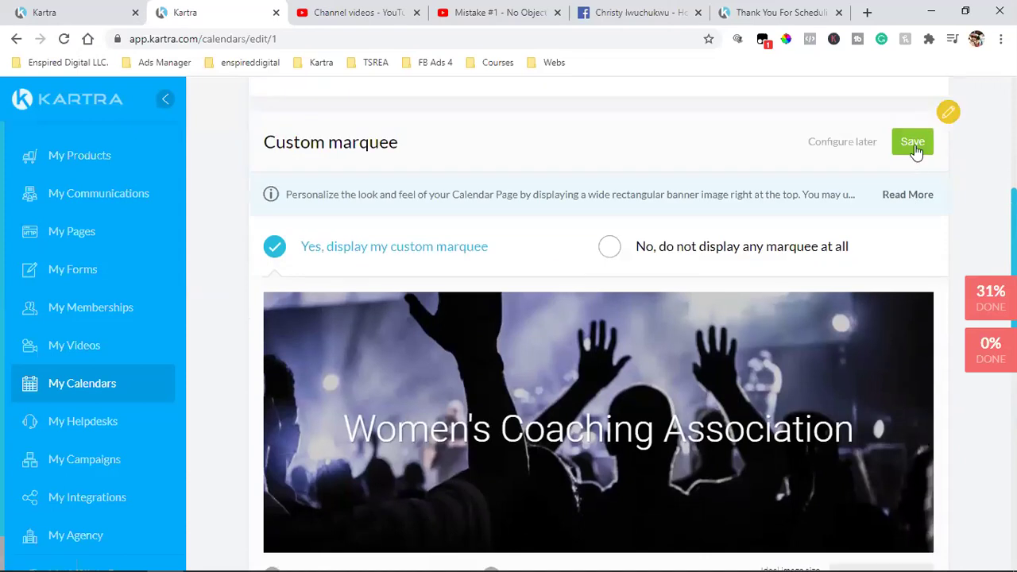
pyautogui.click(913, 143)
# Save the time zone section with users selecting their respective time zone, and continue to the Schedule stage
pyautogui.scroll(-1, 427, 256)
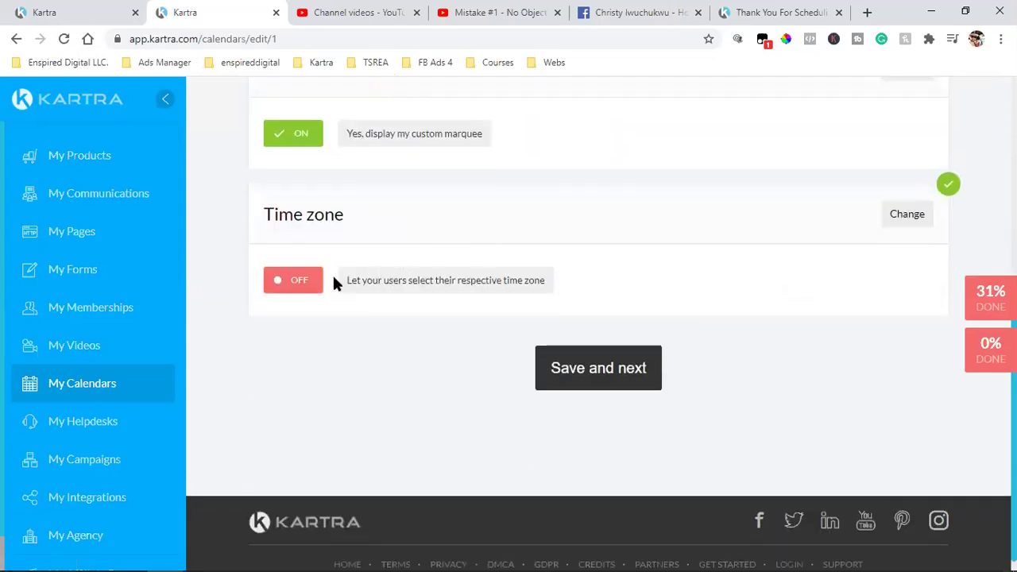
pyautogui.click(922, 219)
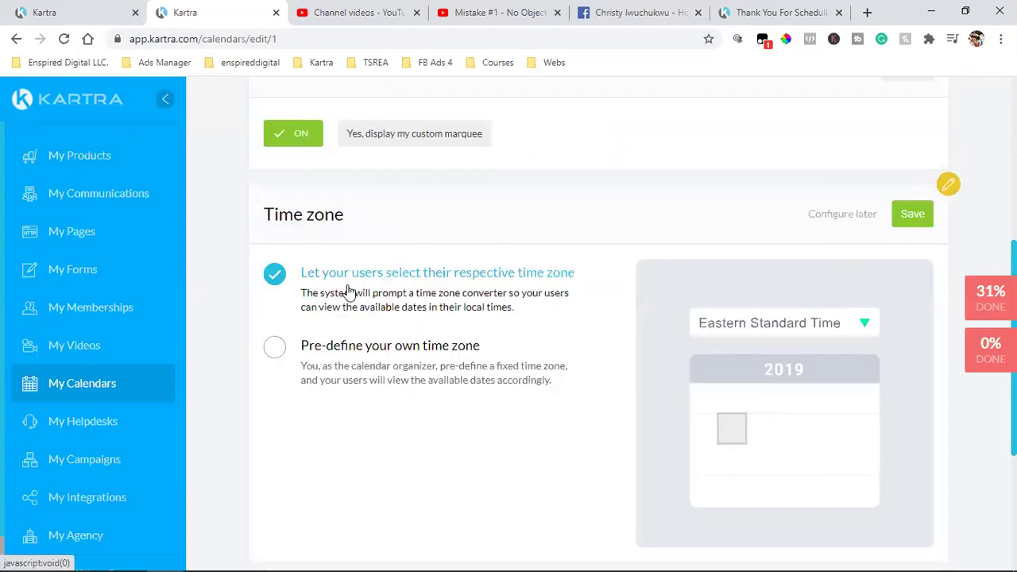
pyautogui.click(918, 216)
pyautogui.click(609, 375)
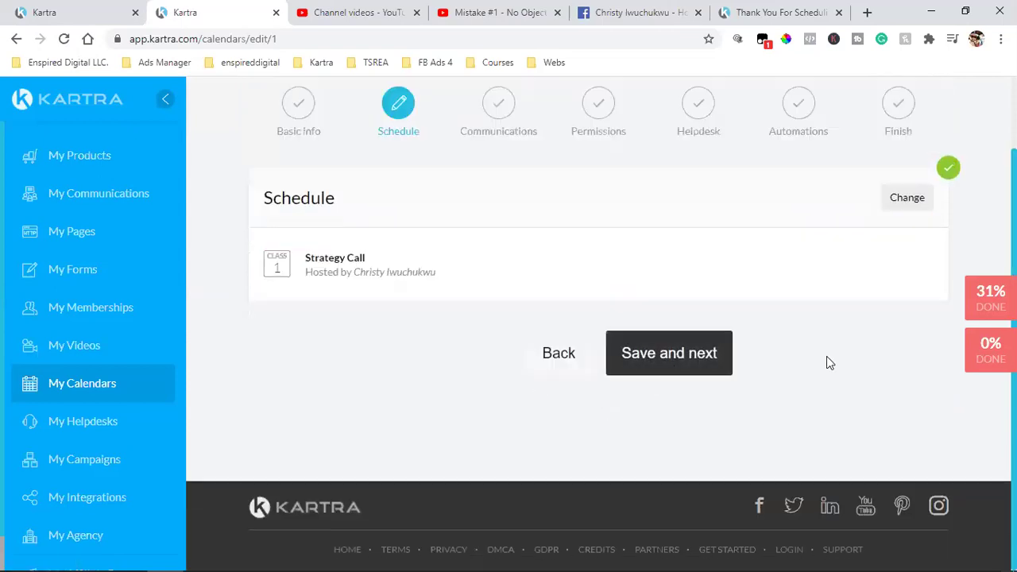
# Open the schedule for editing and check the class title and description
pyautogui.click(908, 198)
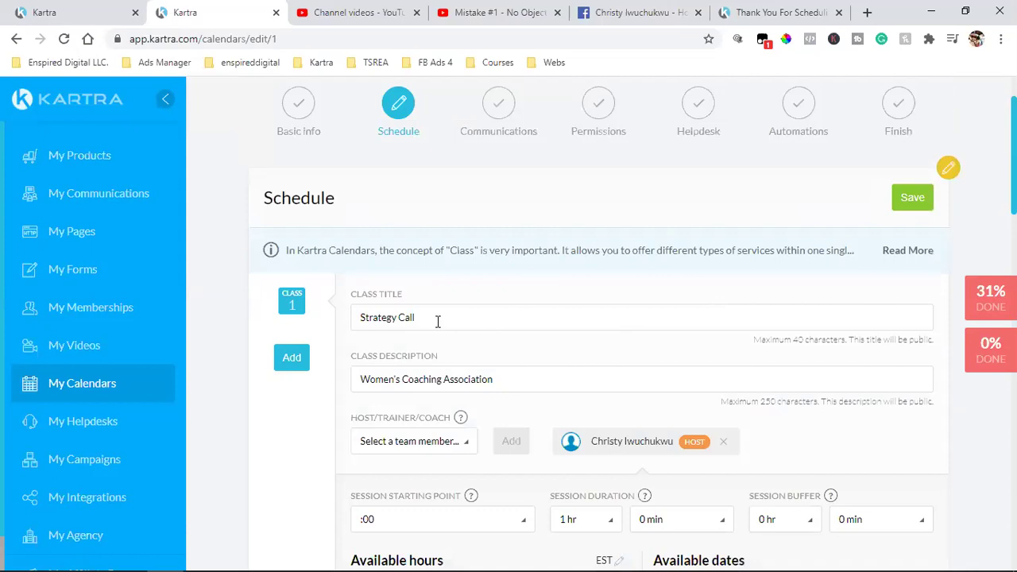
pyautogui.tripleClick(438, 321)
pyautogui.tripleClick(425, 380)
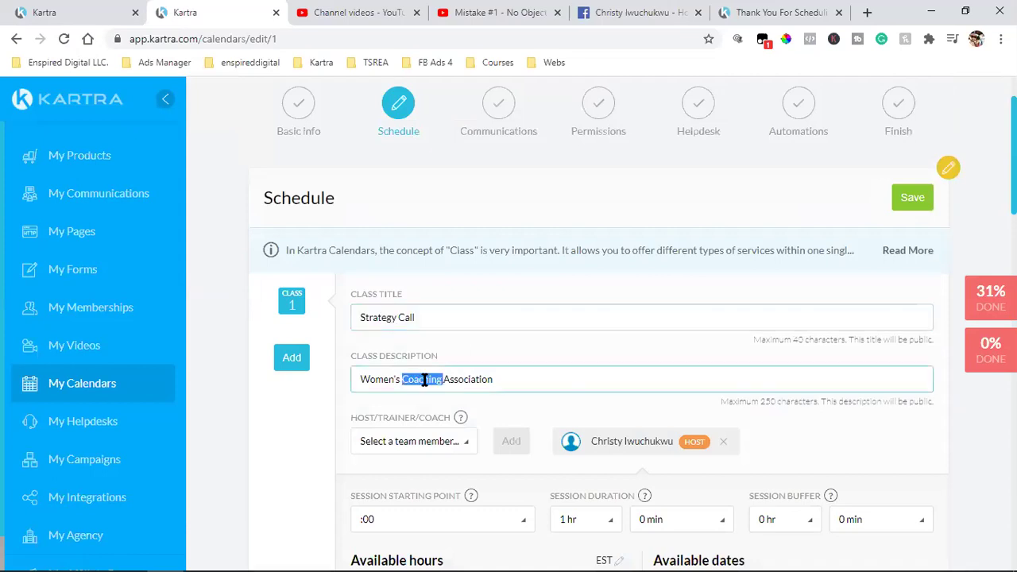
# Check the class host, review the session starting point options and select :00
pyautogui.scroll(-2, 392, 306)
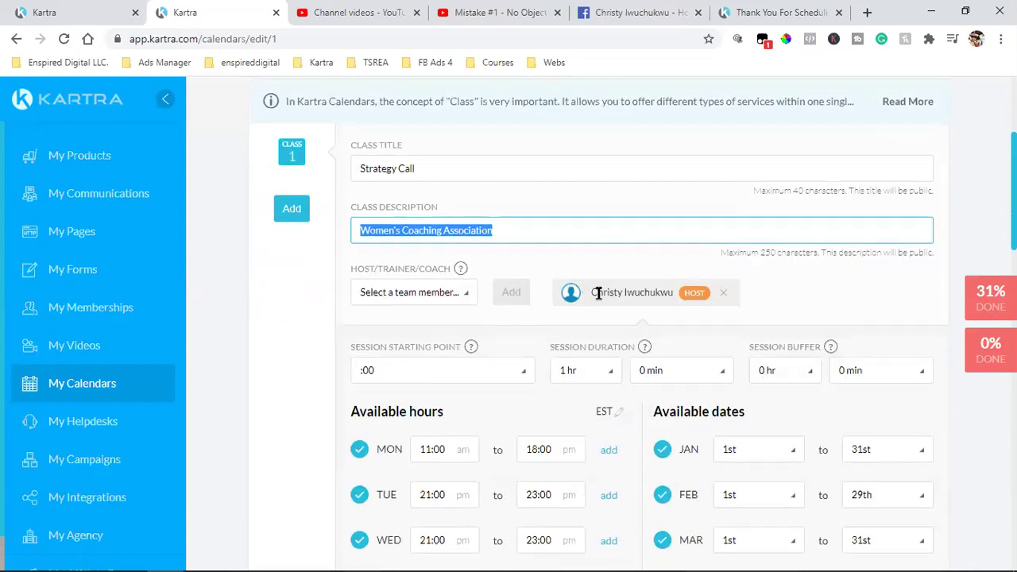
pyautogui.scroll(-1, 649, 293)
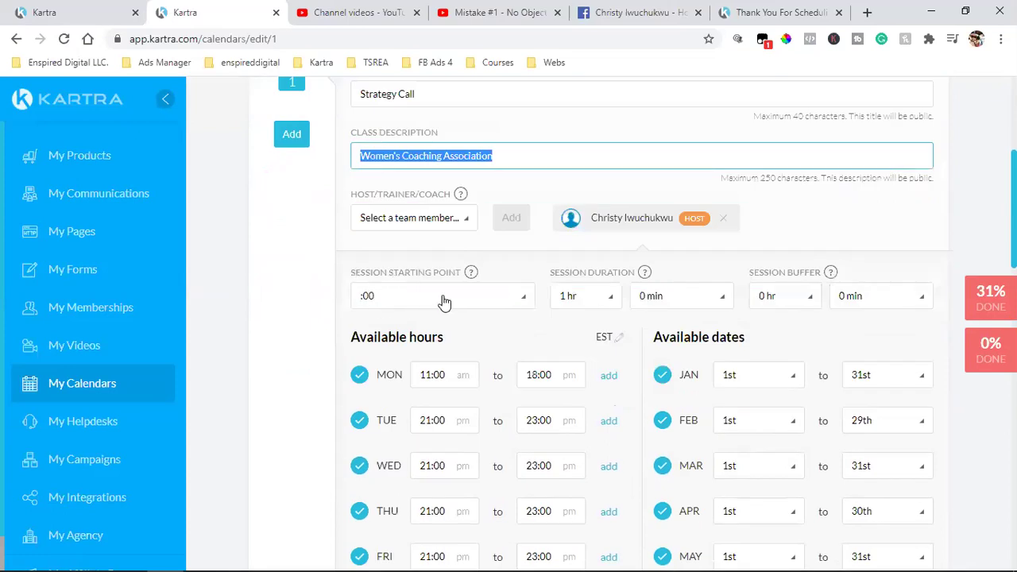
pyautogui.click(395, 302)
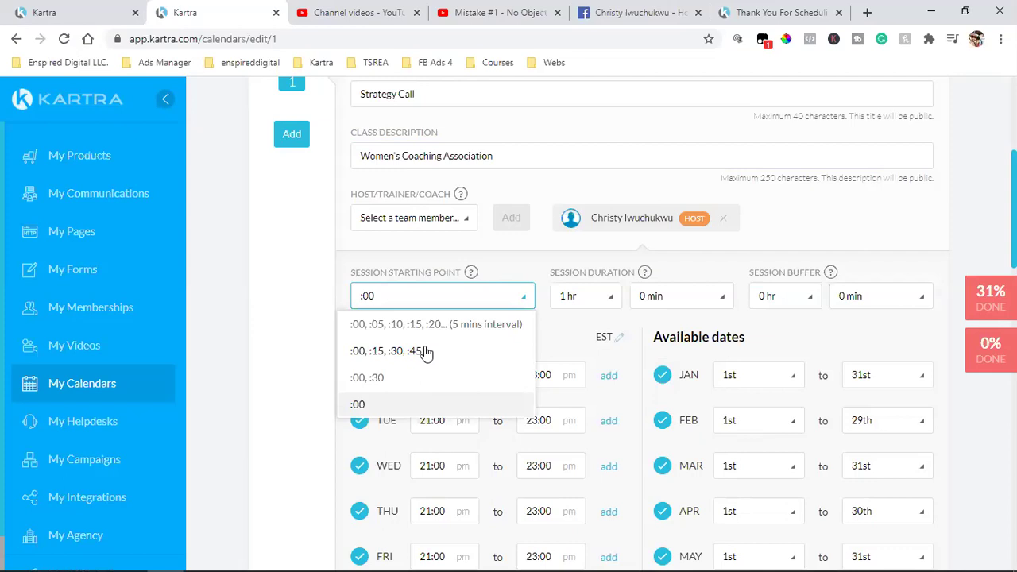
pyautogui.click(359, 405)
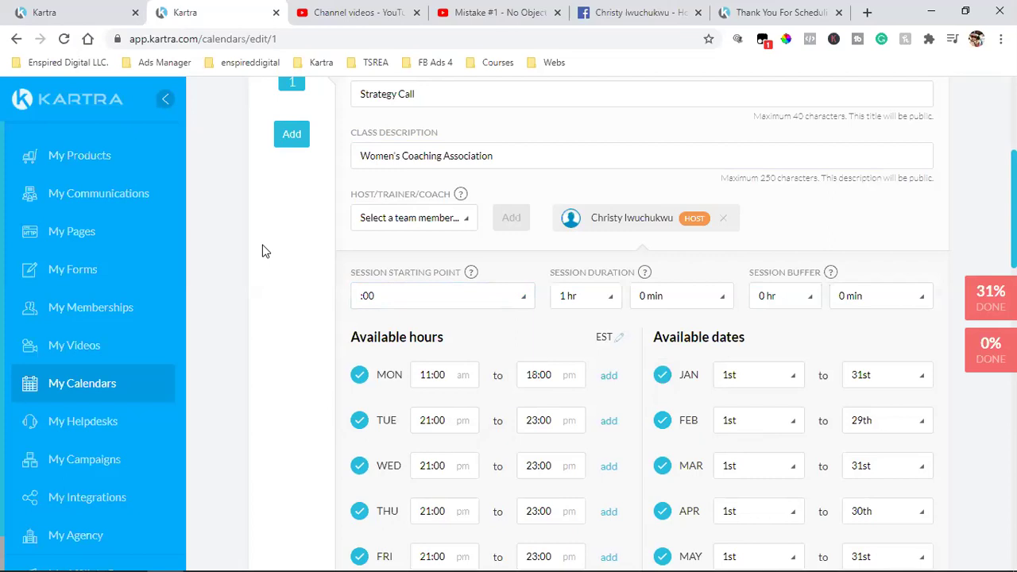
# Close the Facebook and appointment confirmation browser tabs and review the class's available hours and dates
pyautogui.click(697, 13)
pyautogui.click(699, 12)
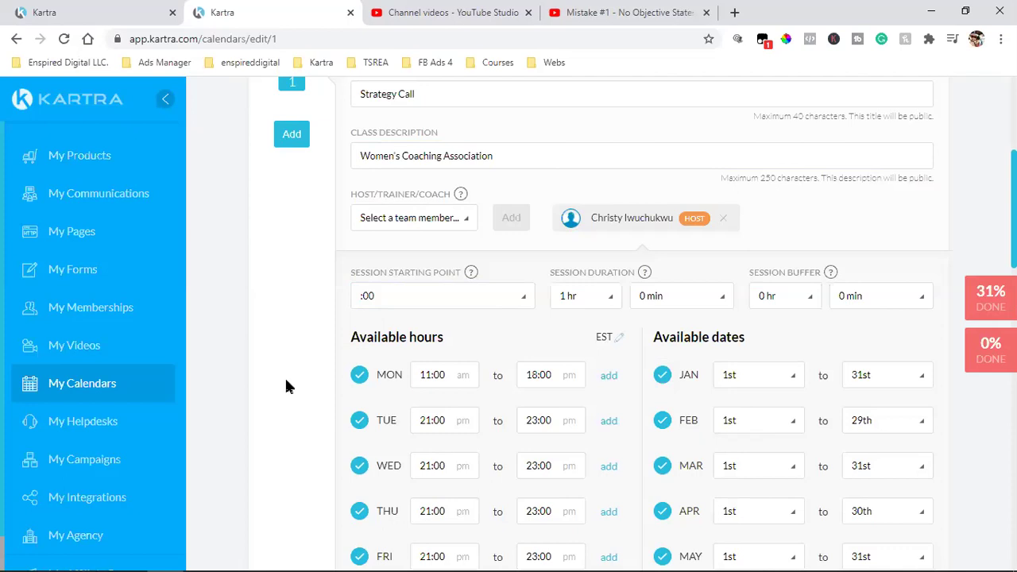
pyautogui.scroll(-1, 287, 387)
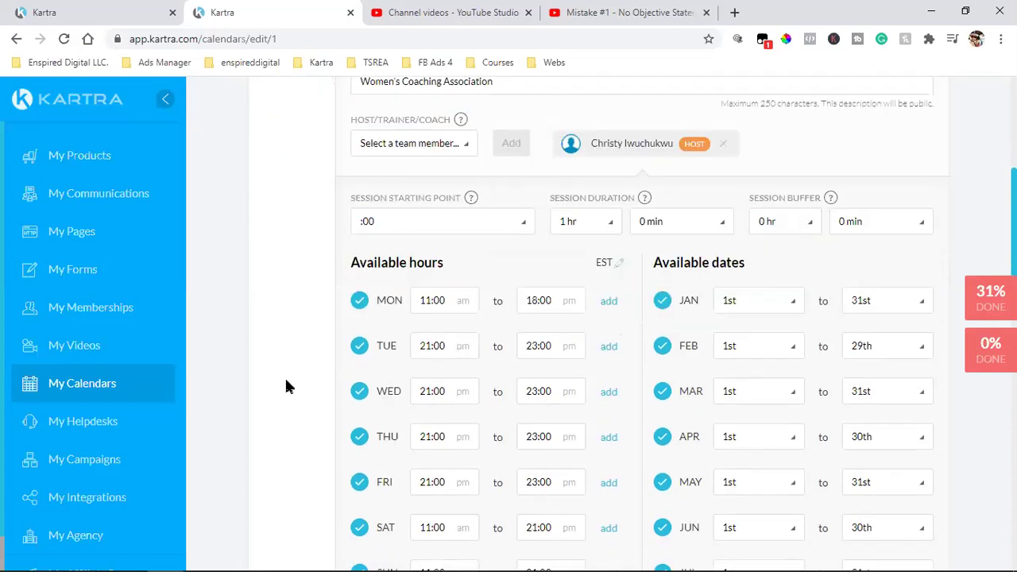
pyautogui.scroll(-2, 286, 386)
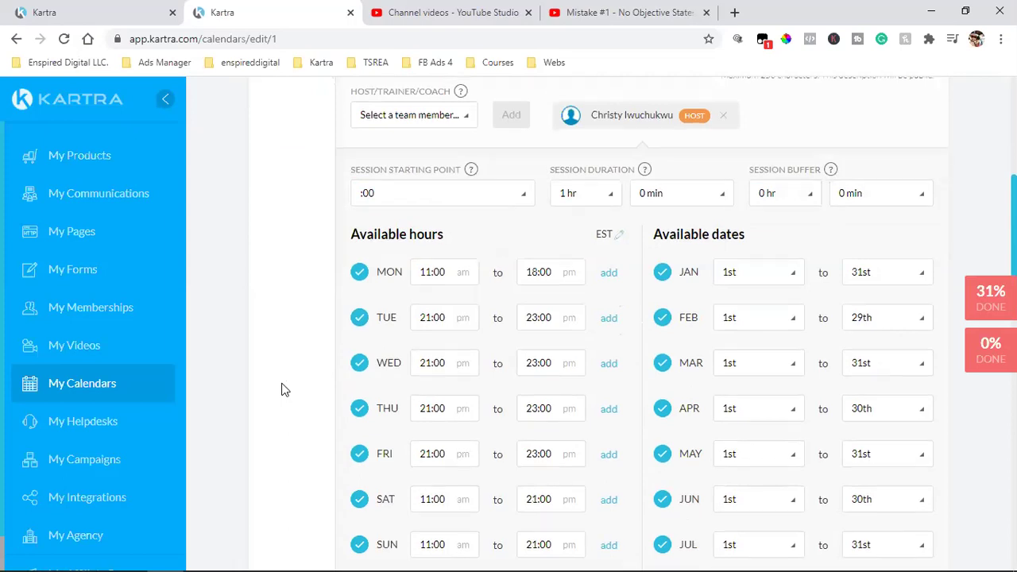
pyautogui.scroll(-1, 660, 257)
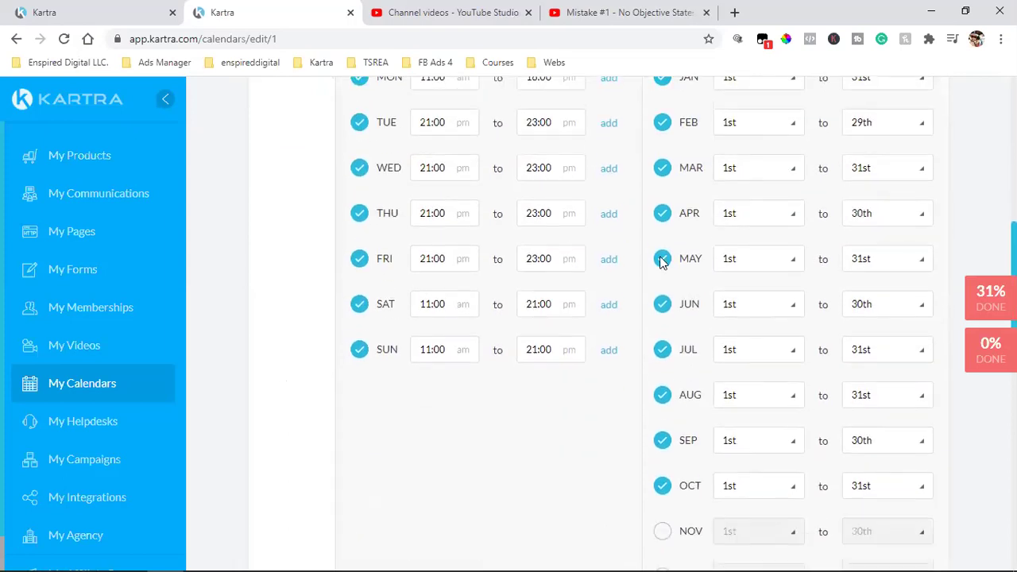
pyautogui.scroll(-5, 739, 336)
pyautogui.scroll(-1, 716, 347)
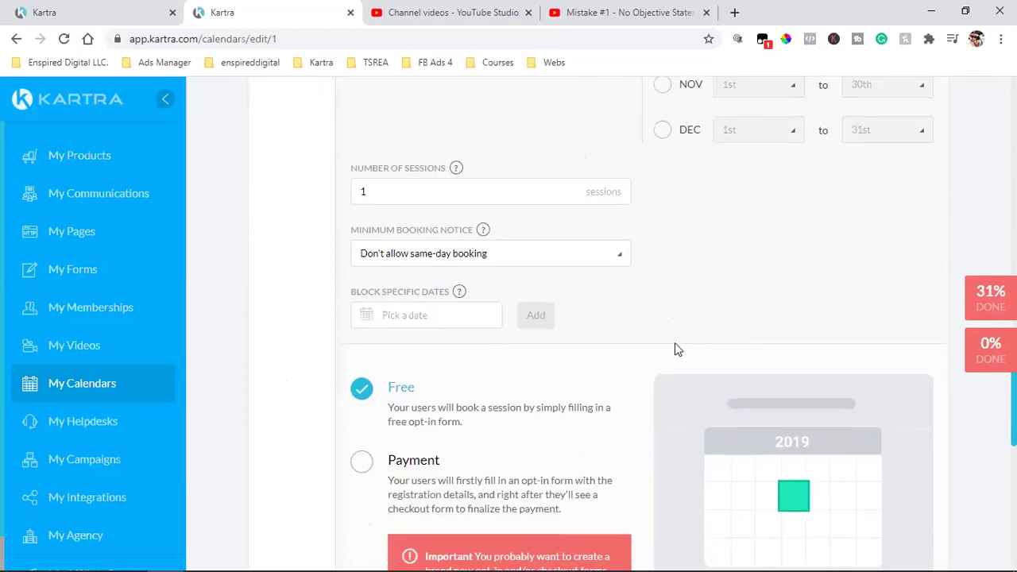
# Review the minimum booking notice options and select "Don't allow same-day booking"
pyautogui.click(476, 258)
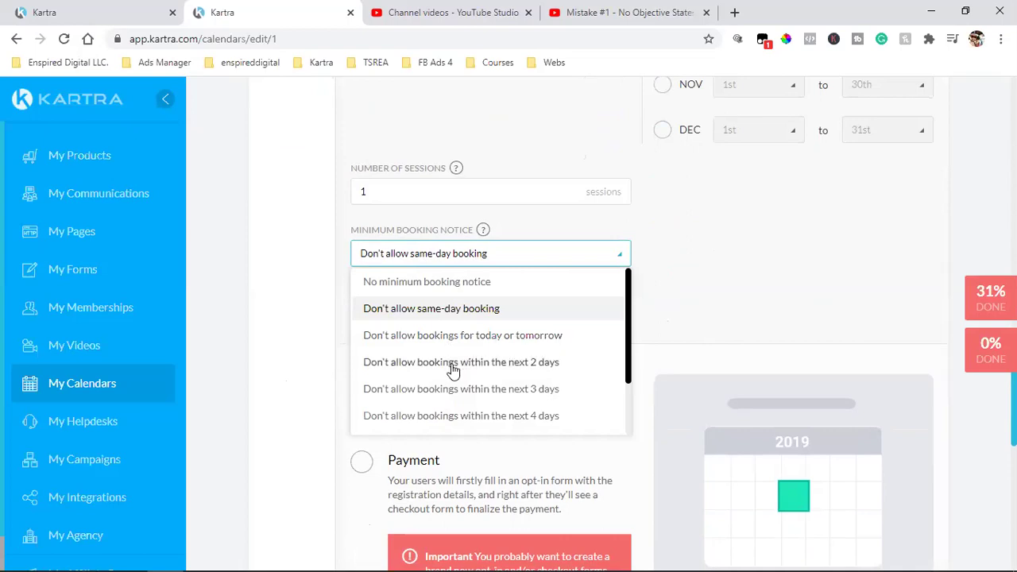
pyautogui.scroll(-2, 548, 378)
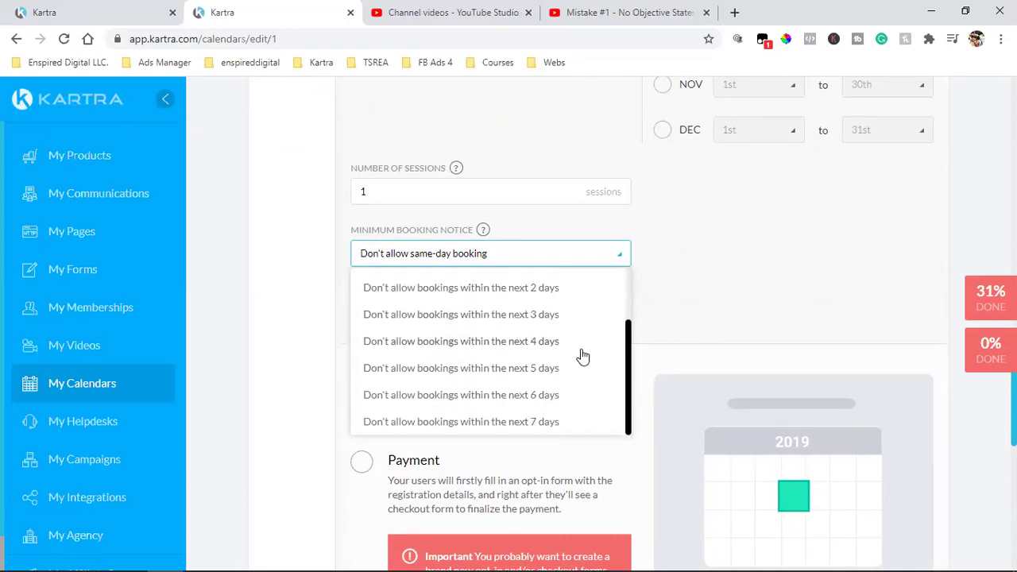
pyautogui.scroll(-1, 582, 357)
pyautogui.scroll(2, 535, 306)
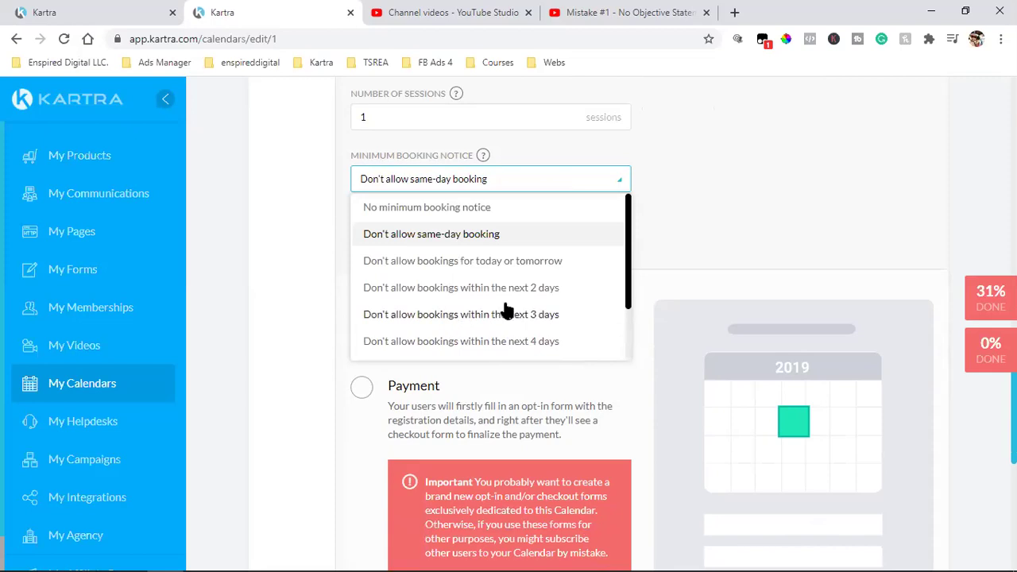
pyautogui.scroll(-2, 453, 318)
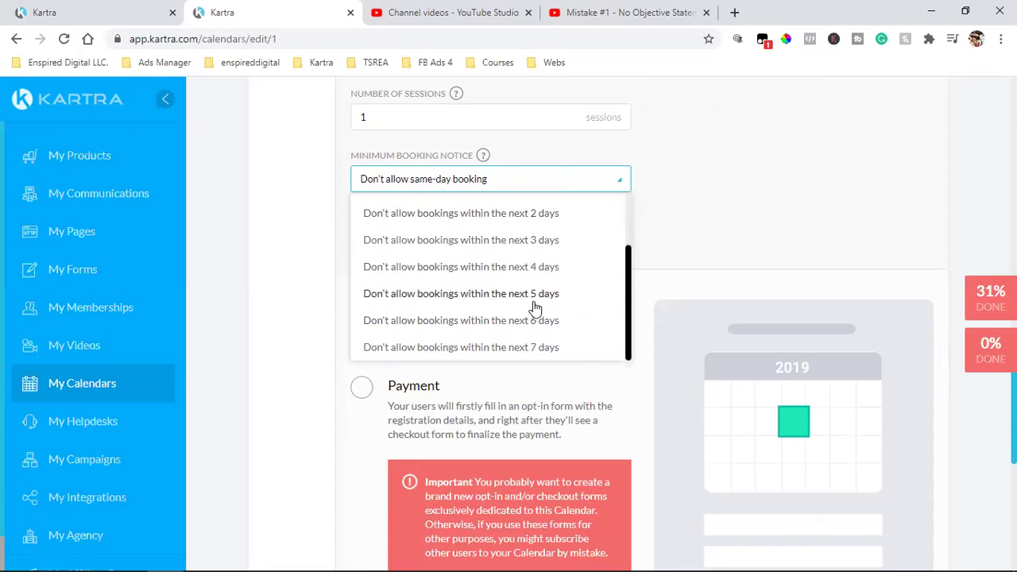
pyautogui.scroll(2, 535, 307)
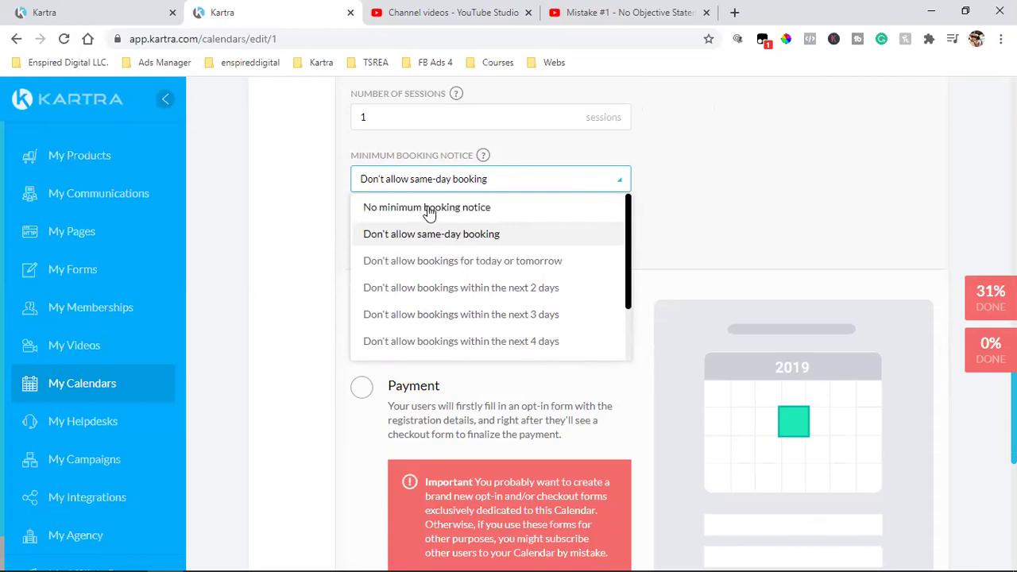
pyautogui.click(482, 240)
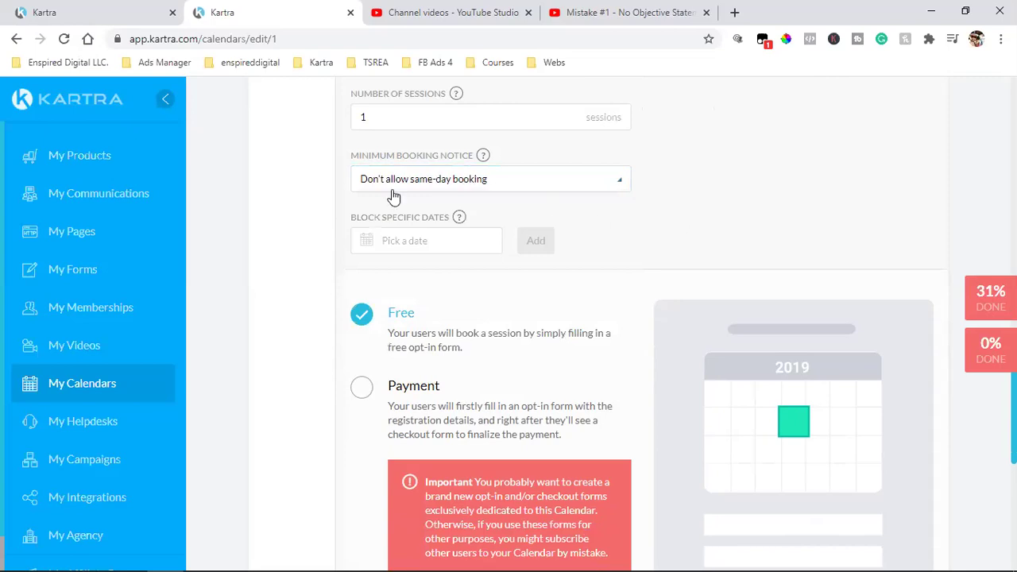
pyautogui.scroll(-2, 363, 218)
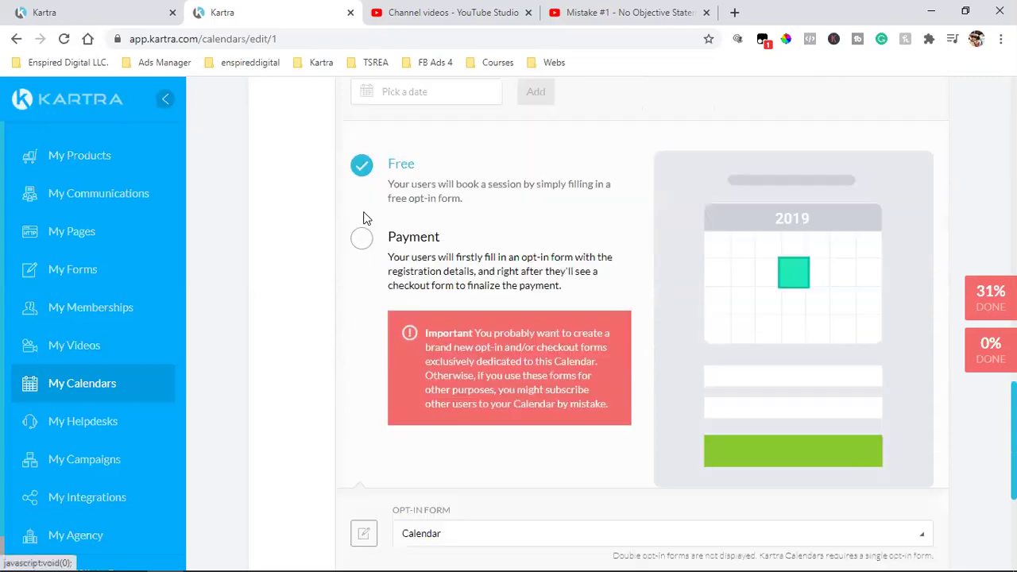
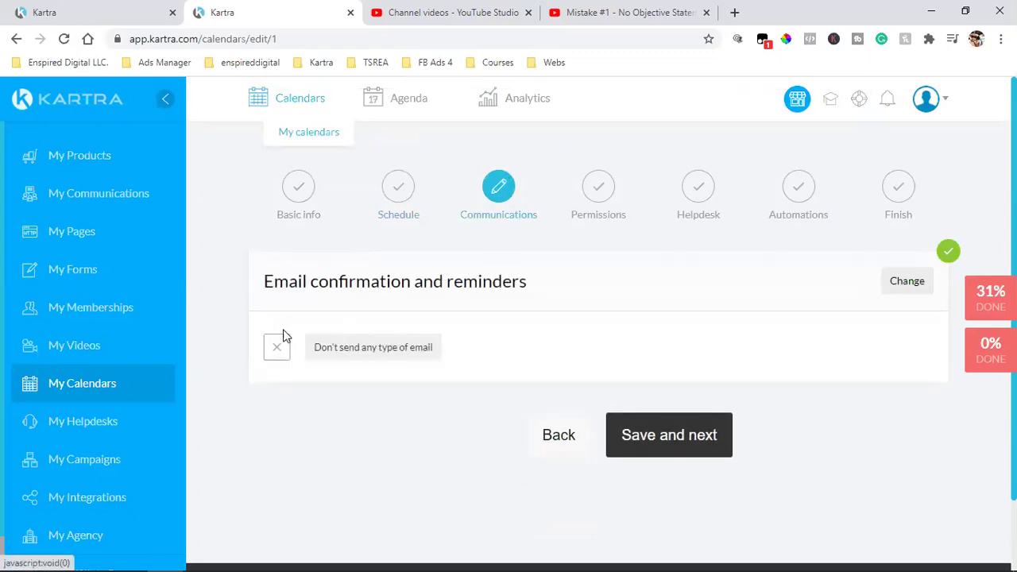
# Edit the email confirmation and reminders setting and choose "Yes, communicate with your users"
pyautogui.moveTo(291, 286); pyautogui.dragTo(505, 288)
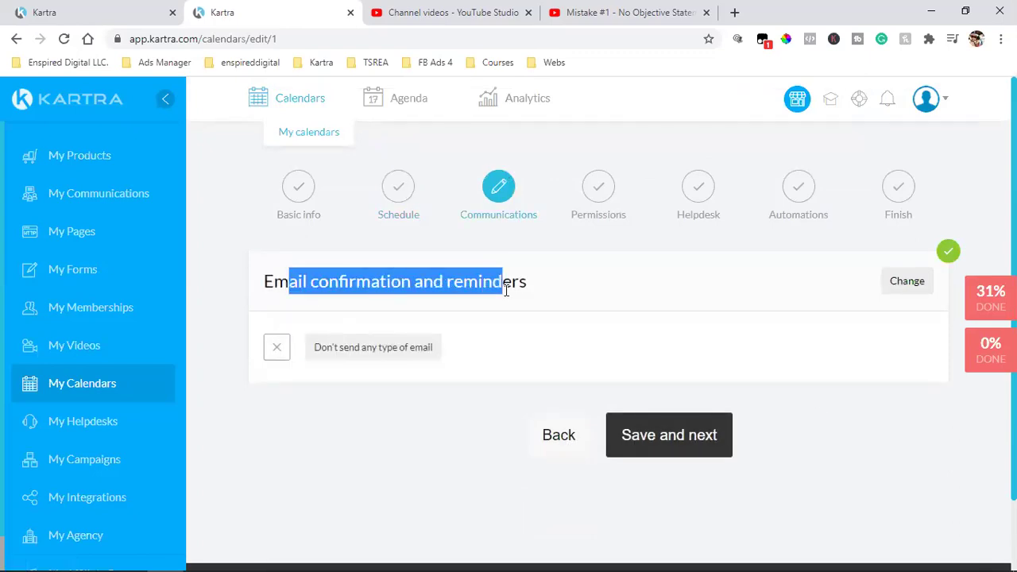
pyautogui.click(646, 299)
pyautogui.click(904, 289)
pyautogui.scroll(-1, 794, 332)
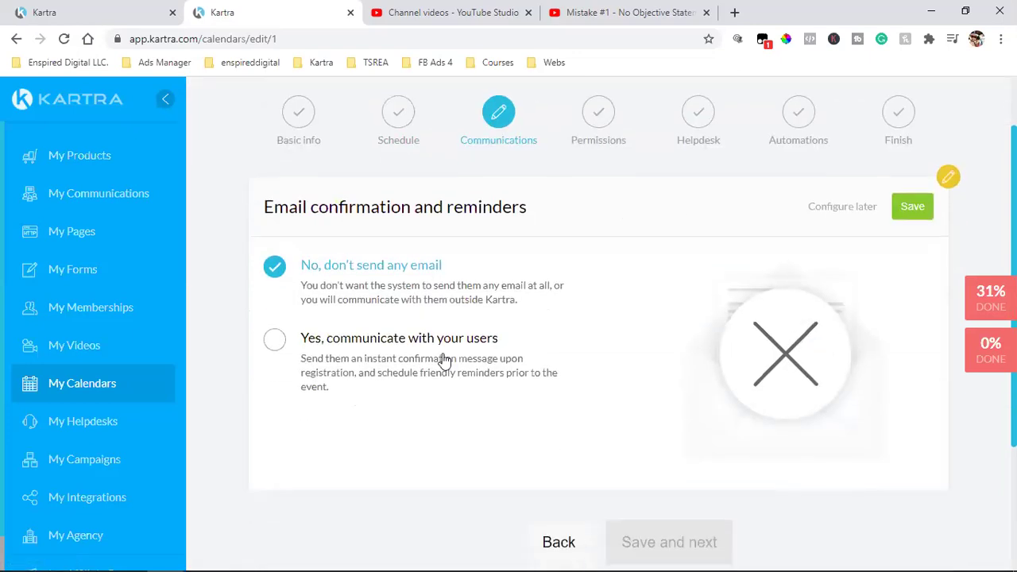
pyautogui.click(593, 340)
pyautogui.scroll(-2, 681, 335)
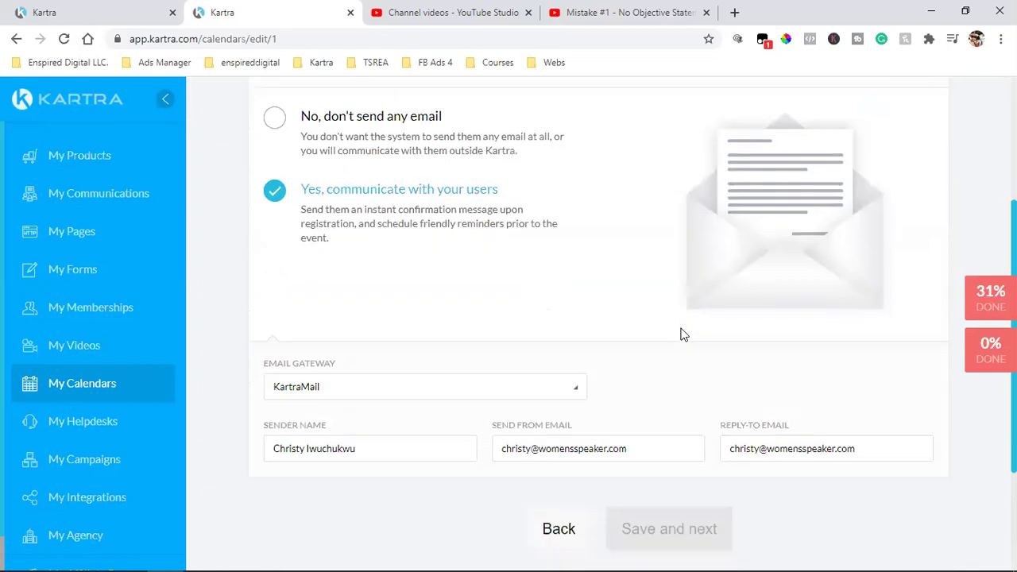
pyautogui.scroll(-1, 681, 335)
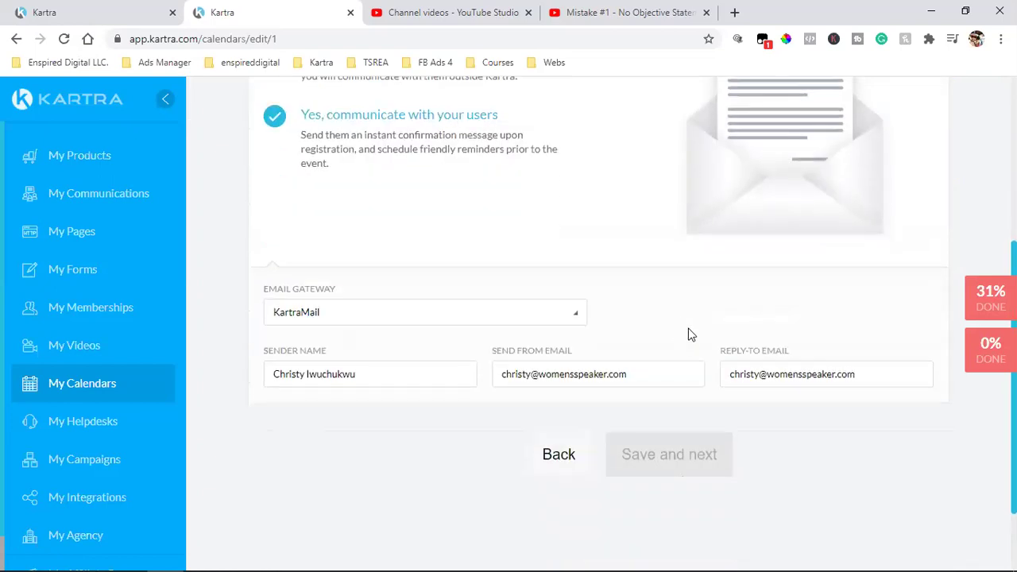
# Check the send-from and reply-to email addresses used for the calendar emails
pyautogui.tripleClick(571, 376)
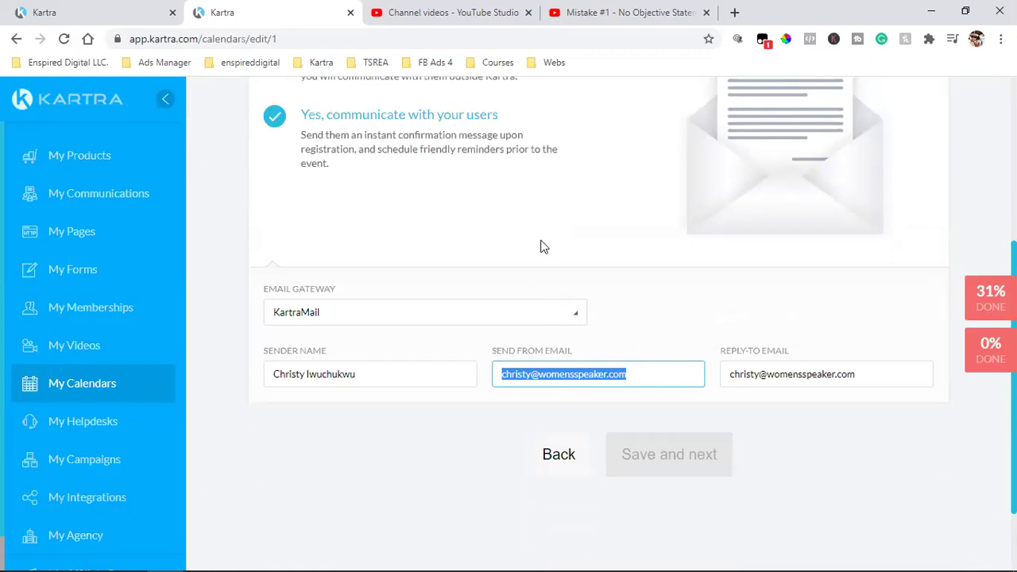
pyautogui.click(809, 374)
pyautogui.click(576, 375)
pyautogui.doubleClick(611, 374)
pyautogui.doubleClick(833, 375)
pyautogui.tripleClick(833, 374)
pyautogui.click(611, 374)
pyautogui.tripleClick(608, 374)
# Save the email confirmation and reminders section and review the booking confirmation message and email reminder settings
pyautogui.scroll(3, 795, 342)
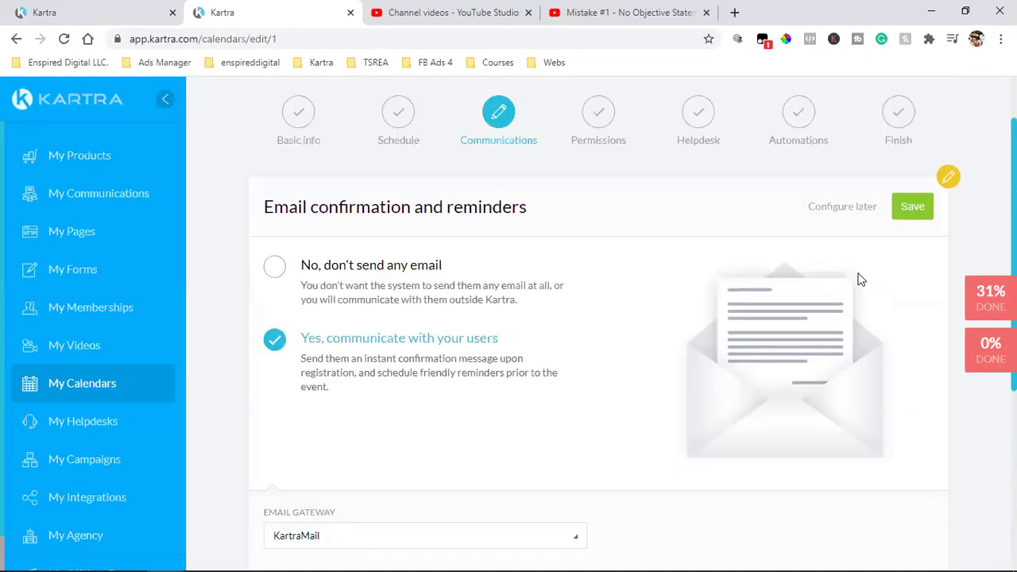
pyautogui.click(913, 216)
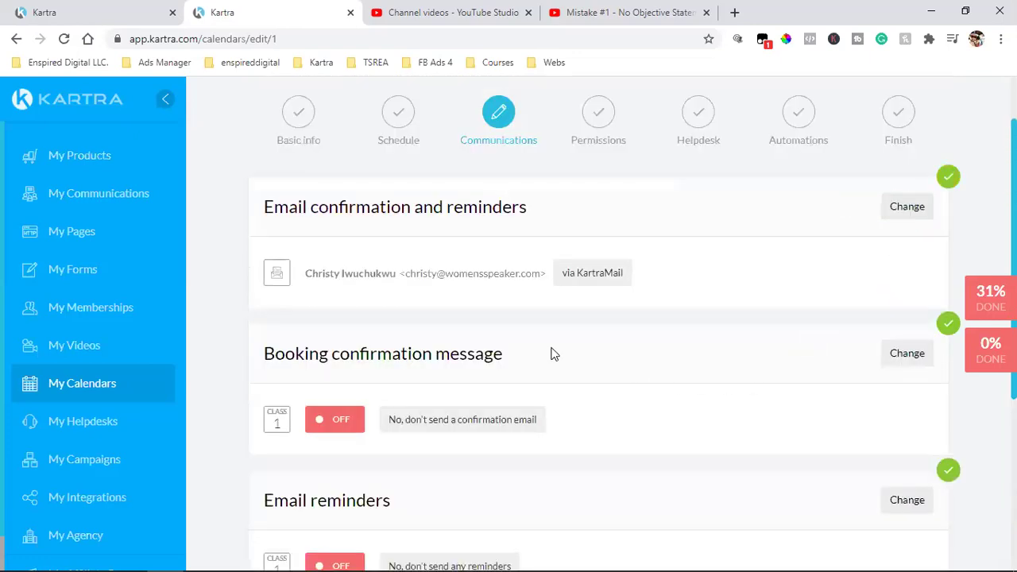
pyautogui.scroll(-2, 406, 186)
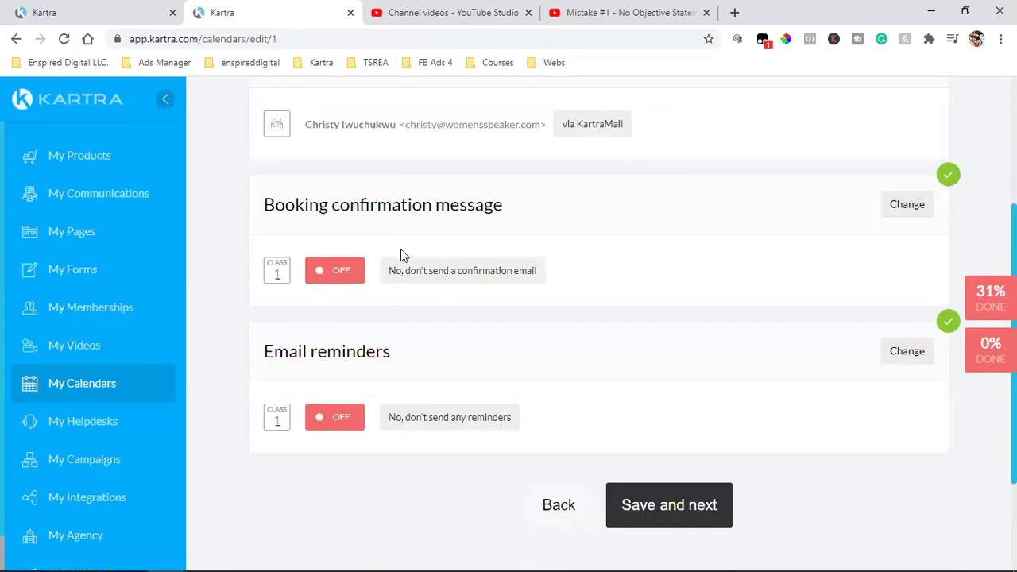
pyautogui.scroll(3, 782, 318)
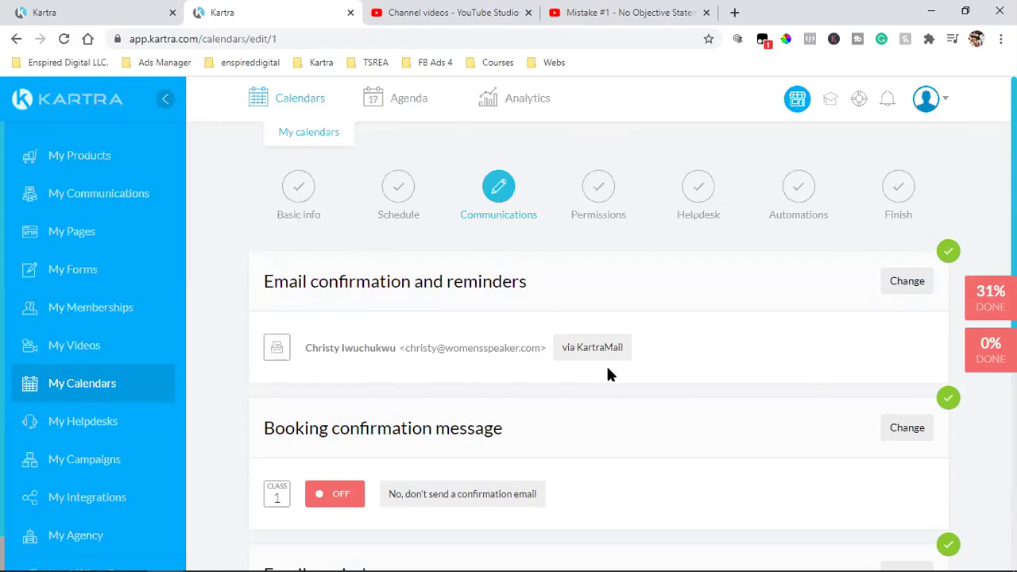
# Review the sender details, booking confirmation message and email reminders sections, reopening and saving the email confirmation and reminders section
pyautogui.scroll(-2, 609, 374)
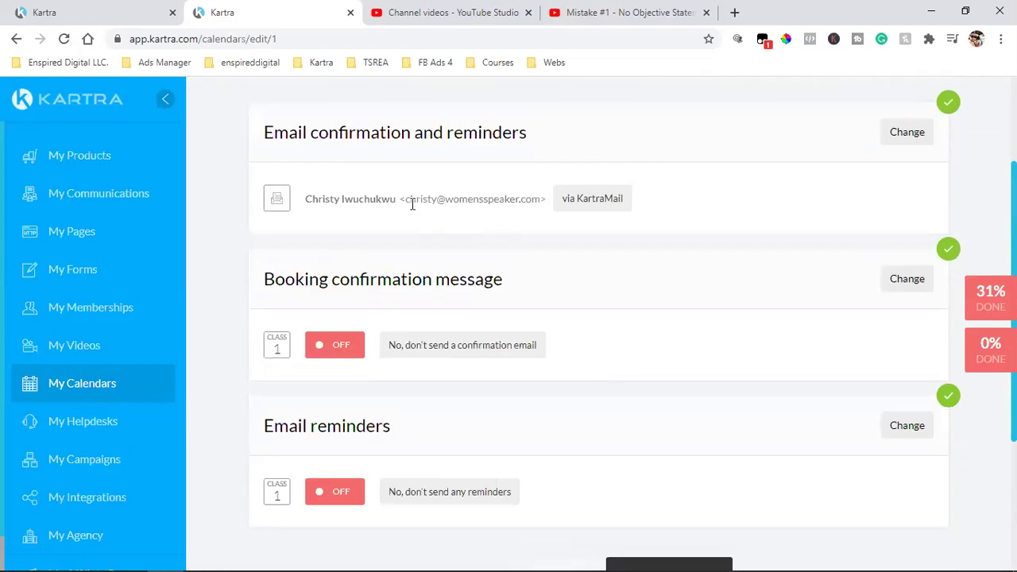
pyautogui.moveTo(410, 203); pyautogui.dragTo(532, 201)
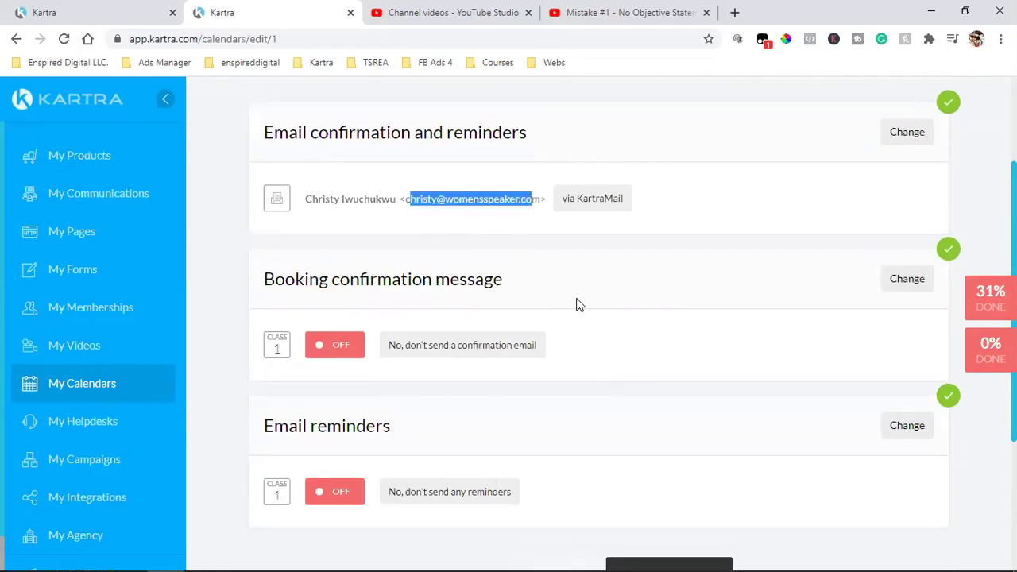
pyautogui.moveTo(521, 285); pyautogui.dragTo(322, 283)
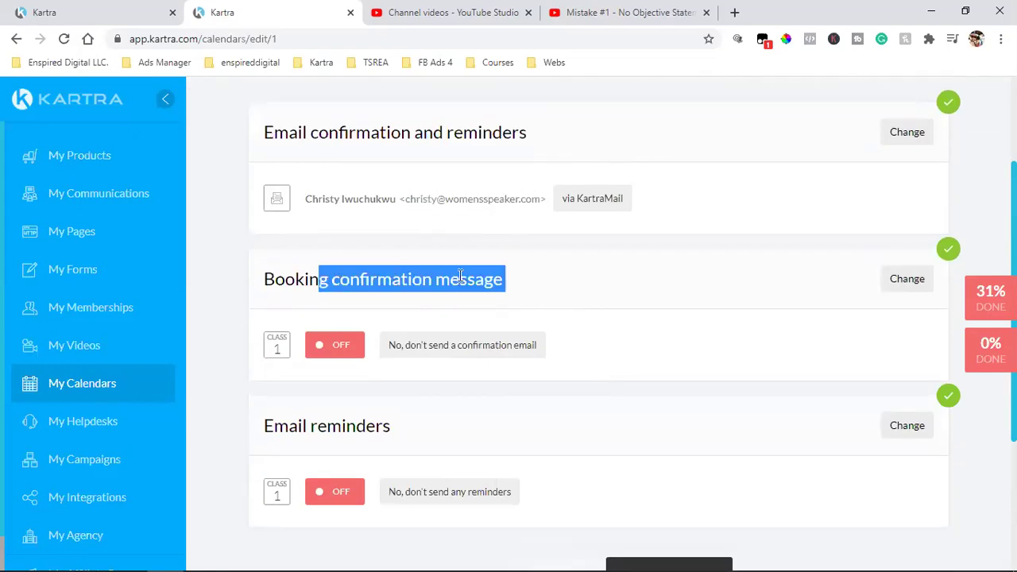
pyautogui.scroll(-2, 416, 295)
pyautogui.moveTo(393, 279); pyautogui.dragTo(267, 276)
pyautogui.scroll(4, 740, 274)
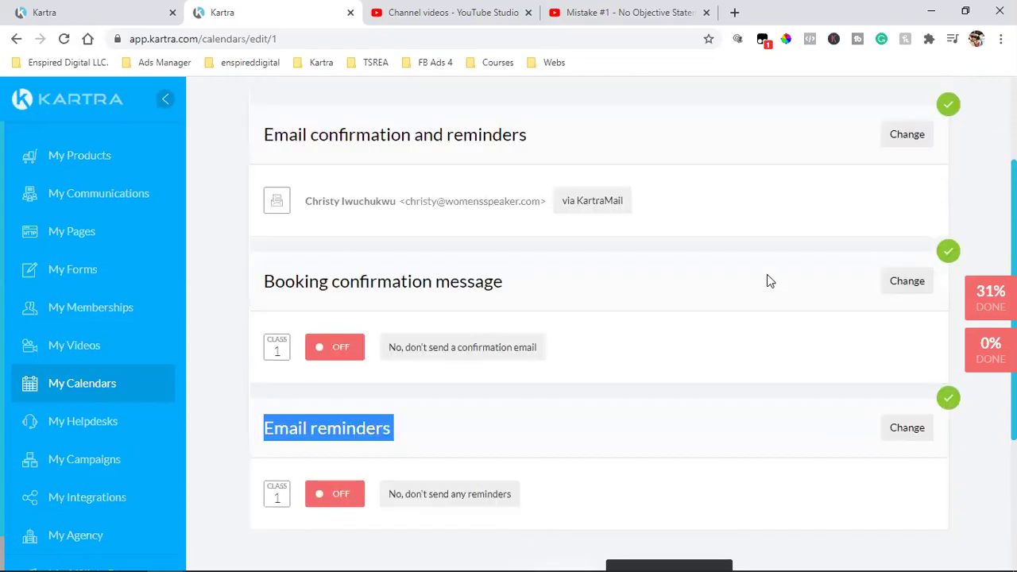
pyautogui.scroll(-2, 710, 284)
pyautogui.click(908, 132)
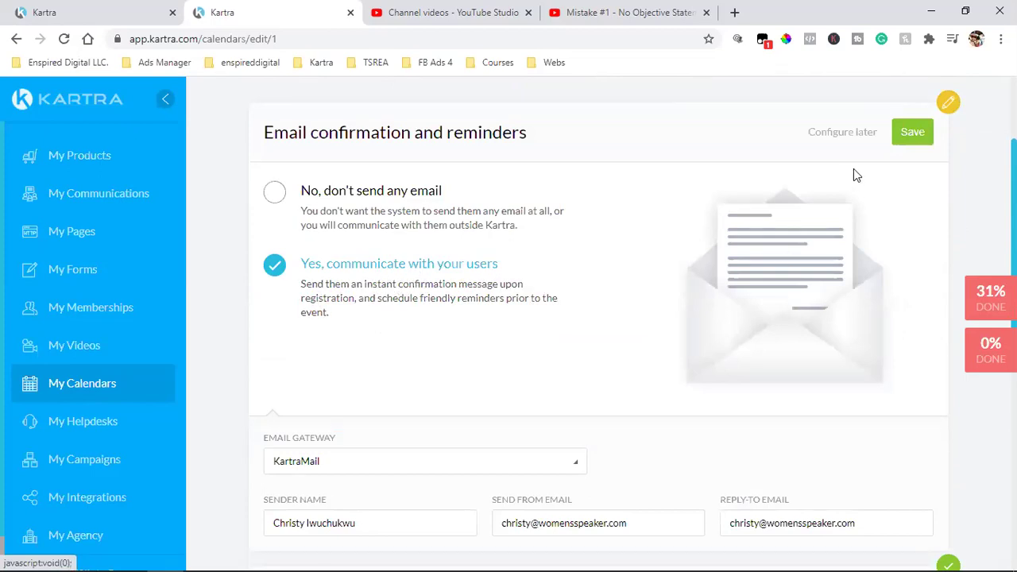
pyautogui.click(911, 128)
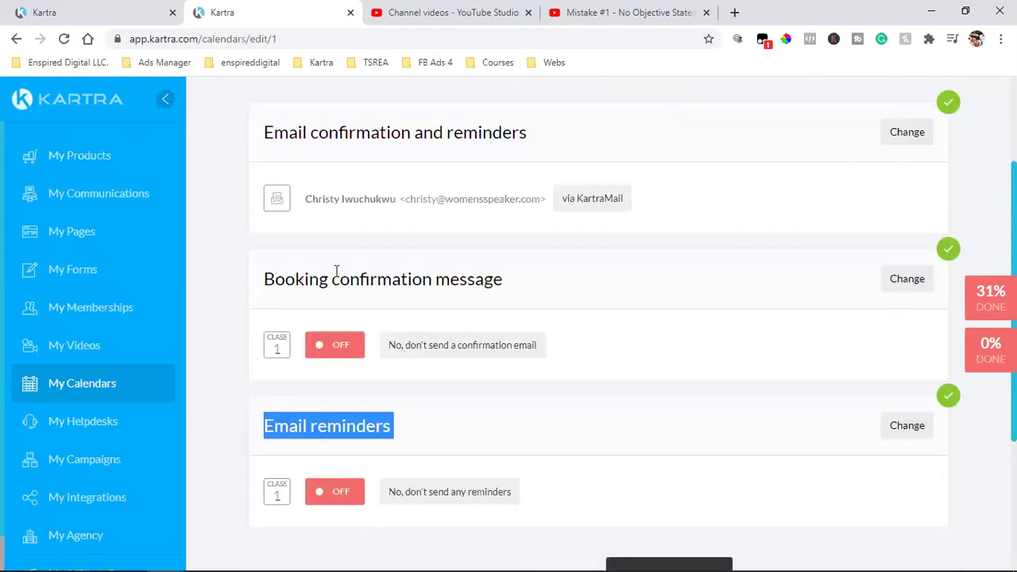
pyautogui.click(329, 274)
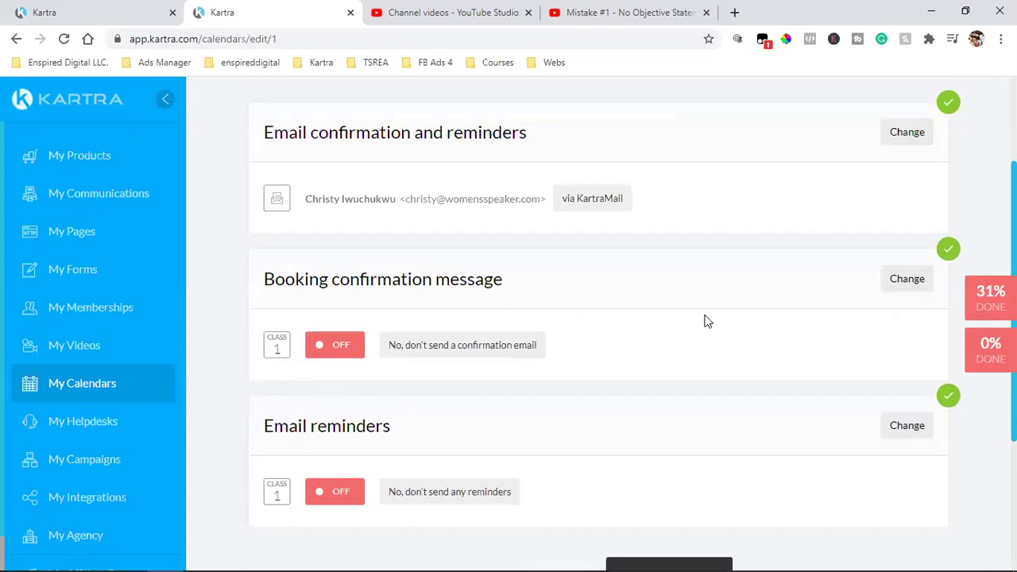
# Set the booking confirmation message to "Yes, send a booking confirmation" and open its confirmation email for editing
pyautogui.click(907, 279)
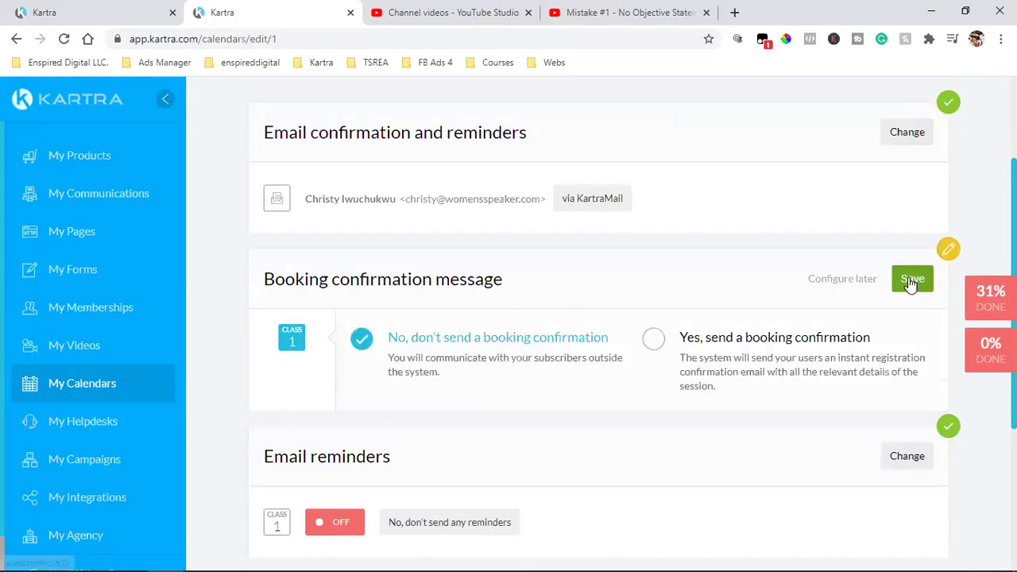
pyautogui.click(694, 197)
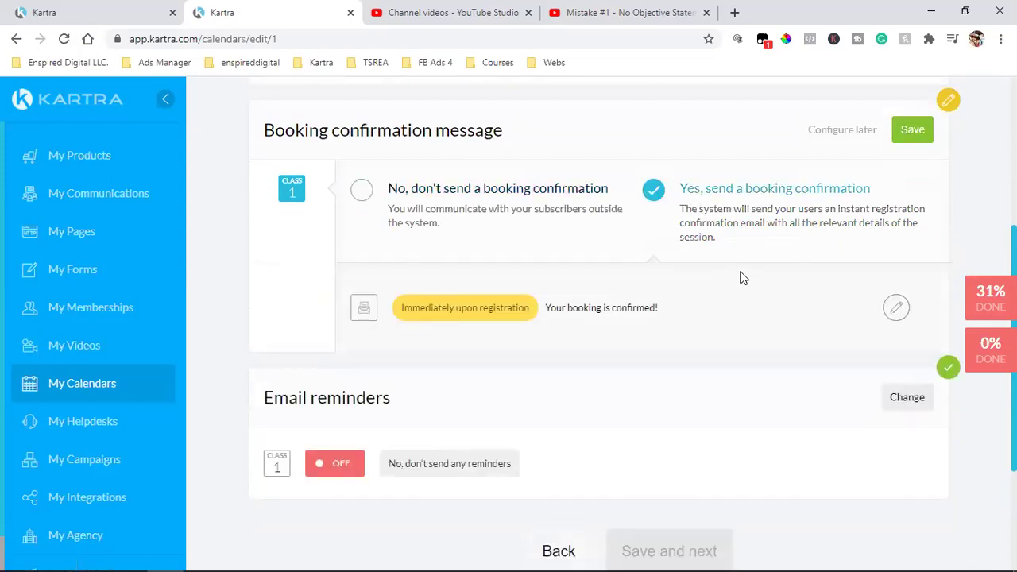
pyautogui.click(897, 308)
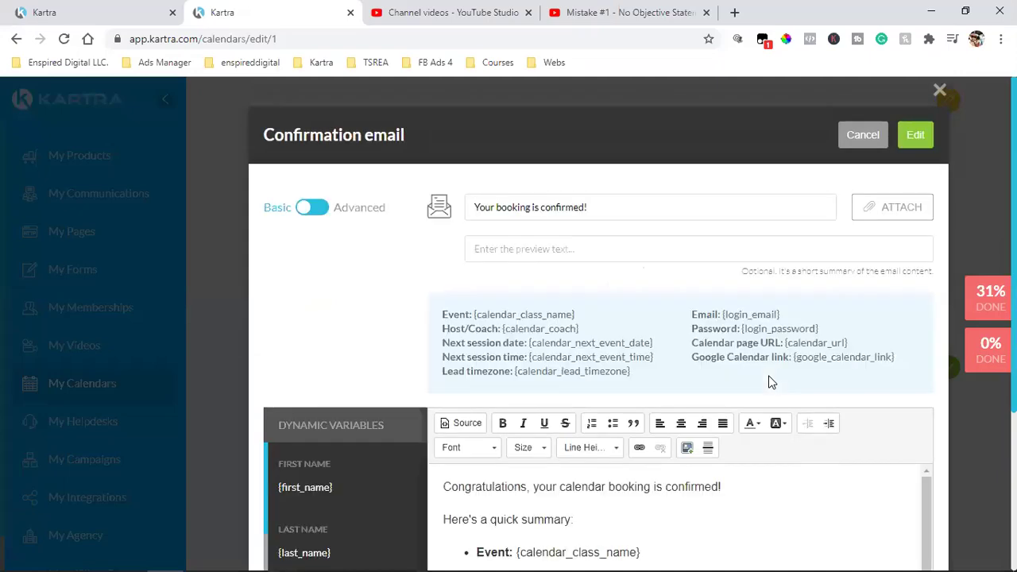
# Add blank lines after the sentence ending "visit the calendar page here:" in the confirmation email body
pyautogui.scroll(-3, 665, 241)
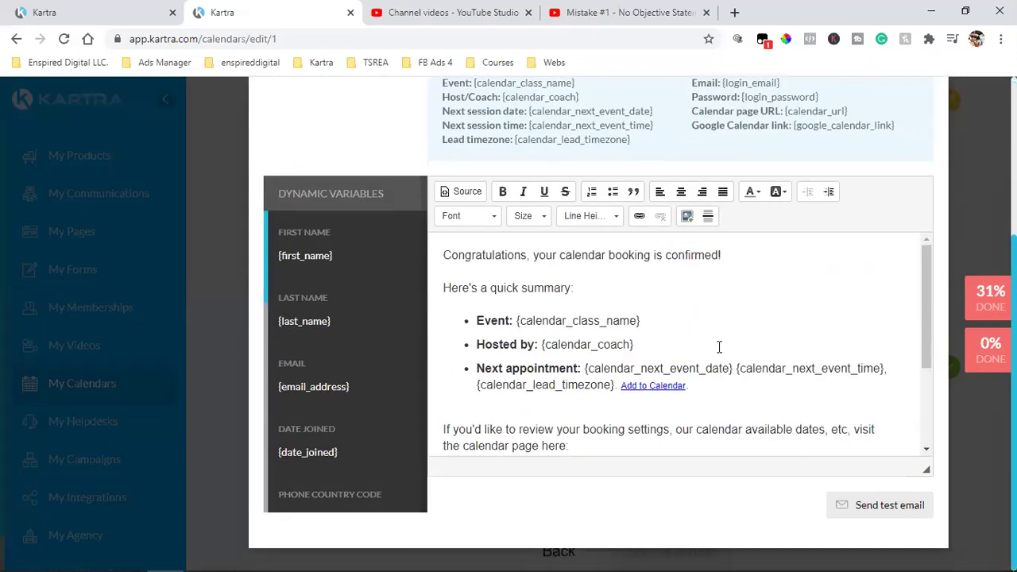
pyautogui.click(596, 442)
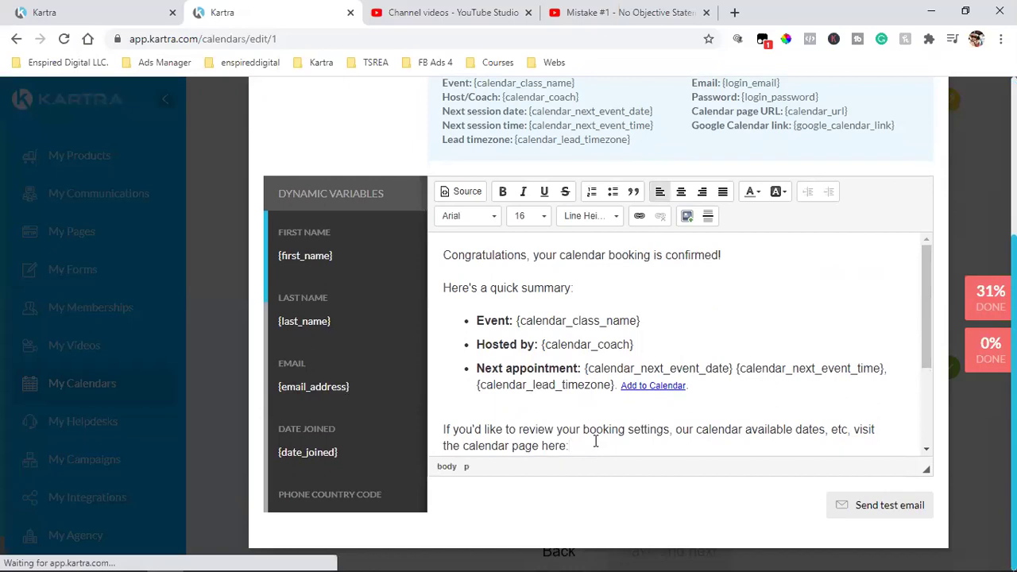
pyautogui.press('Return')
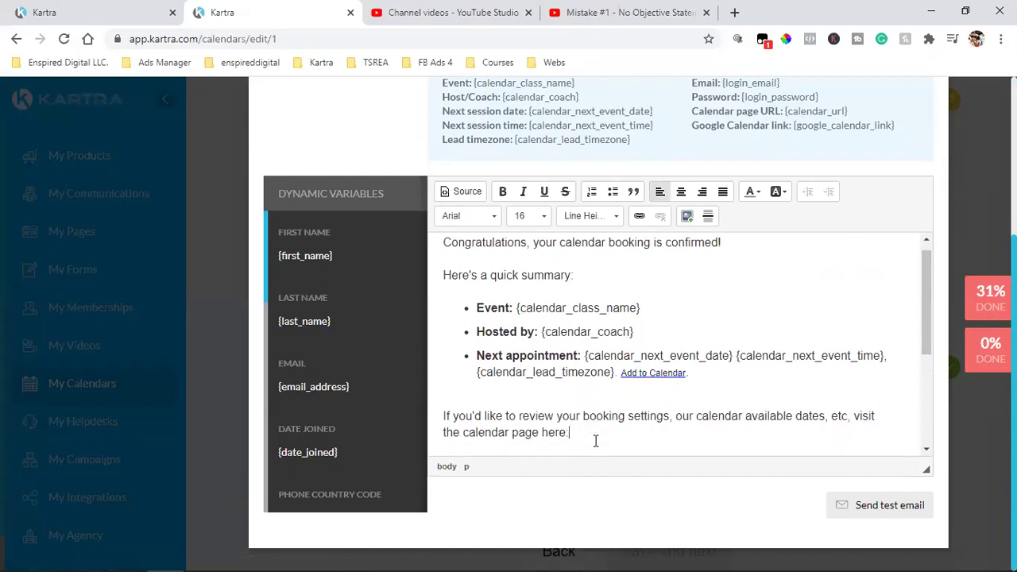
pyautogui.press('Return')
pyautogui.write('Cha')
pyautogui.press('BackSpace')
pyautogui.press('BackSpace')
pyautogui.press('BackSpace')
pyautogui.press('Return')
# Copy the {first_name} dynamic variable and paste it right after "Congratulations" in the email's opening sentence
pyautogui.click(618, 265)
pyautogui.click(294, 256)
pyautogui.rightClick(302, 261)
pyautogui.click(310, 267)
pyautogui.click(442, 241)
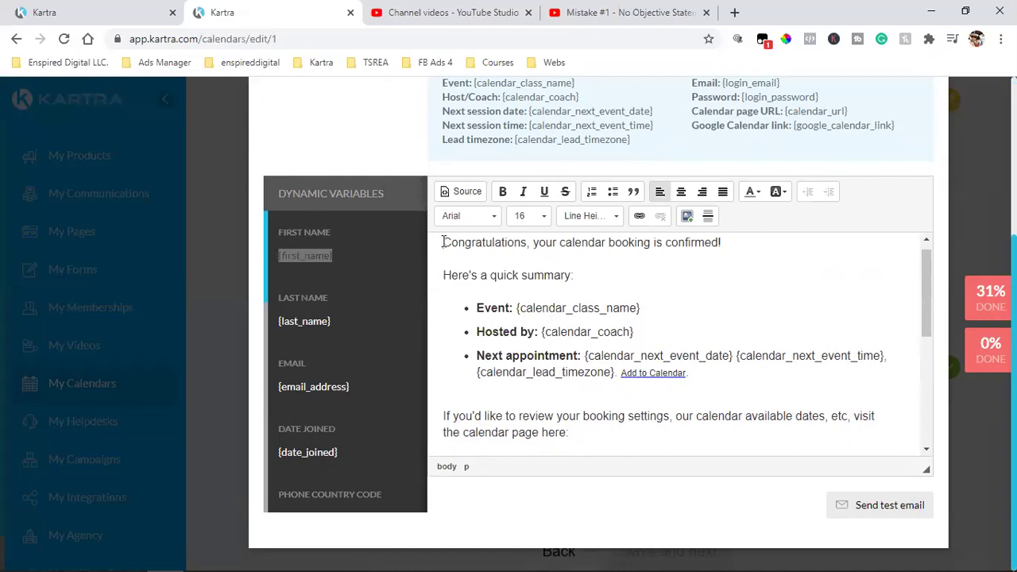
pyautogui.click(528, 242)
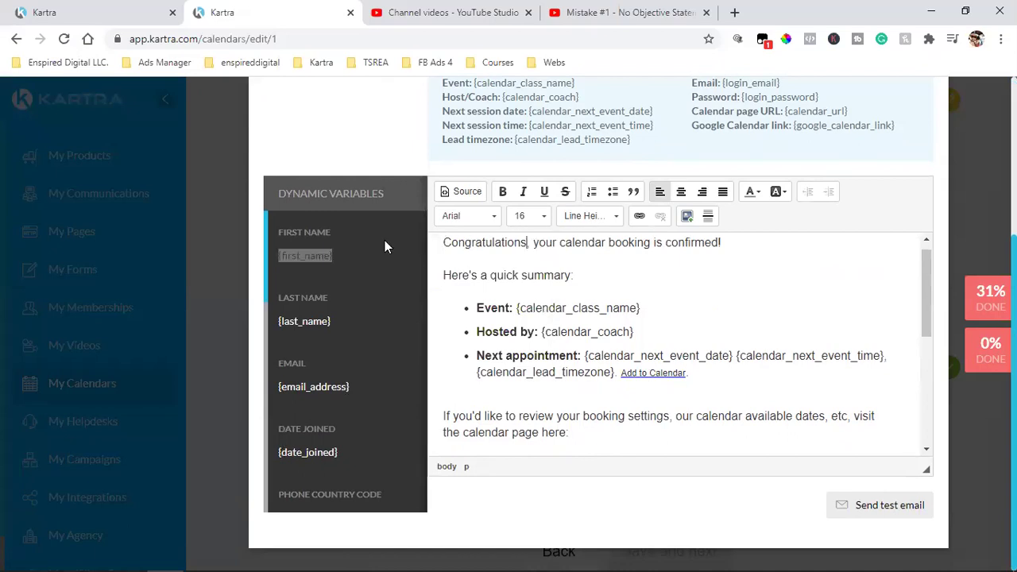
pyautogui.click(312, 256)
pyautogui.rightClick(313, 262)
pyautogui.click(350, 270)
pyautogui.click(307, 261)
pyautogui.rightClick(309, 255)
pyautogui.click(329, 268)
pyautogui.click(528, 244)
pyautogui.hotkey('ctrl', 'v')
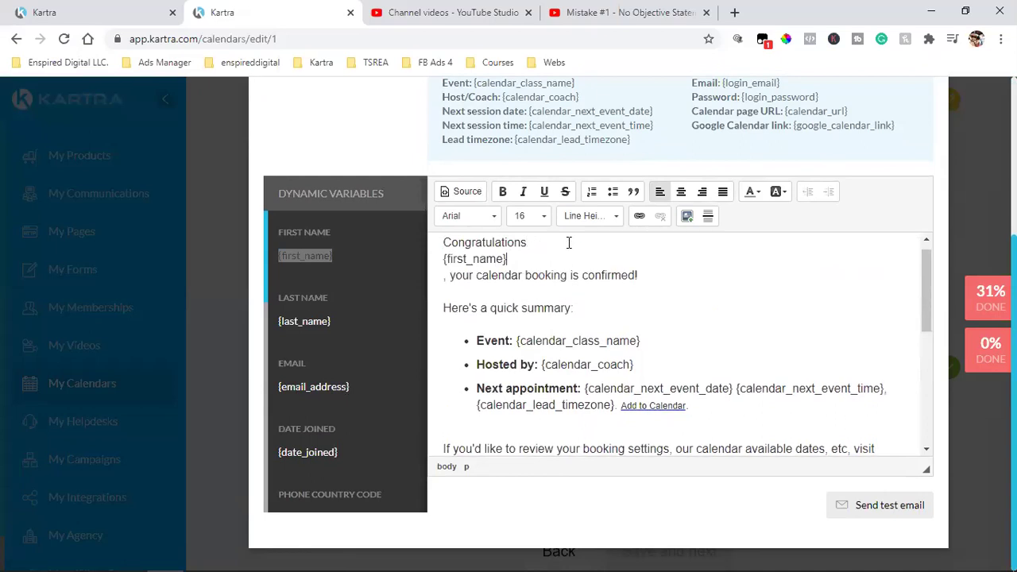
# Join the broken greeting into one line reading "Congratulations {first_name}, your calendar booking is confirmed!"
pyautogui.press('Home')
pyautogui.press('End')
pyautogui.press('Home')
pyautogui.press('BackSpace')
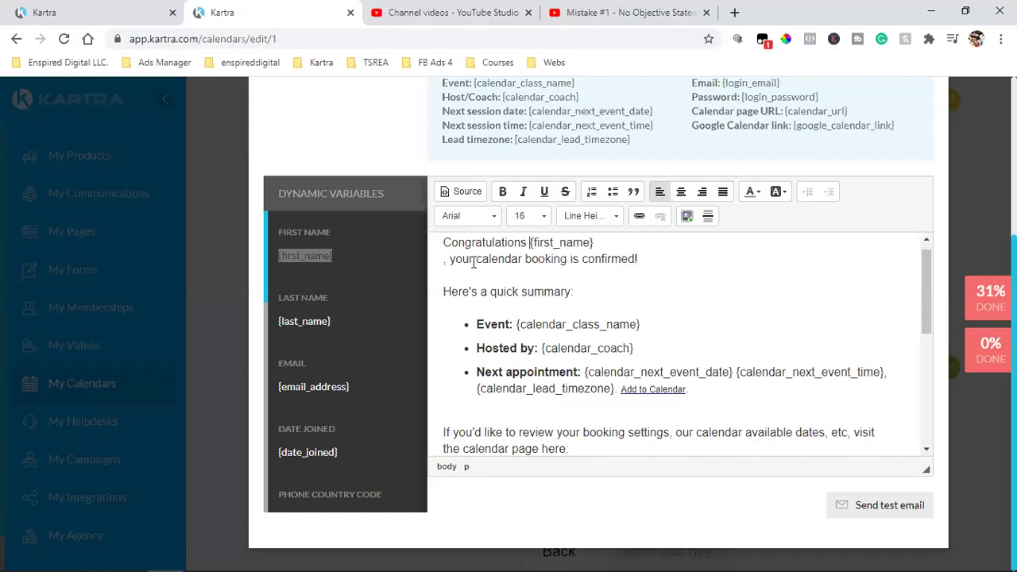
pyautogui.click(445, 260)
pyautogui.write(',')
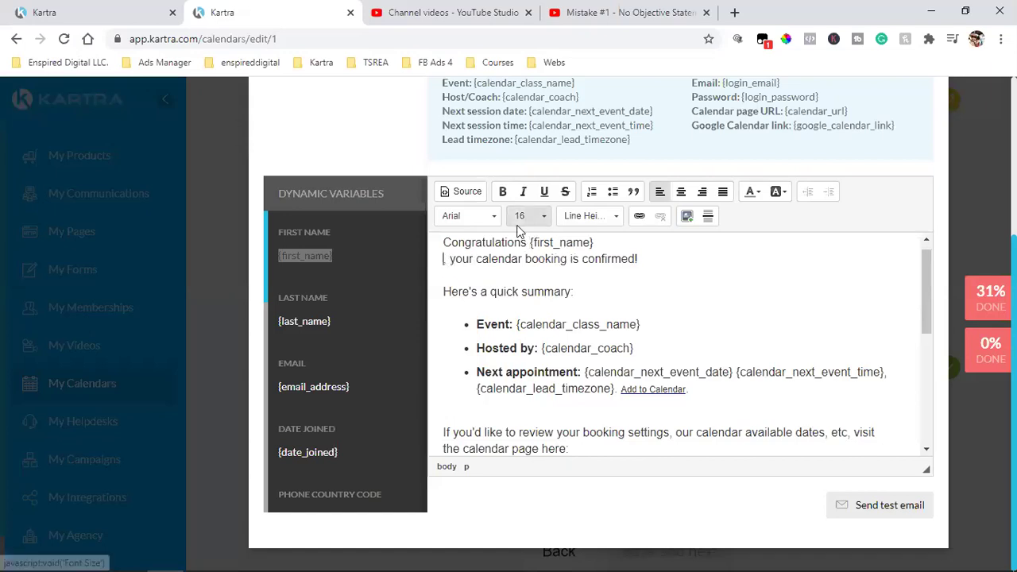
pyautogui.press('Home')
pyautogui.press('BackSpace')
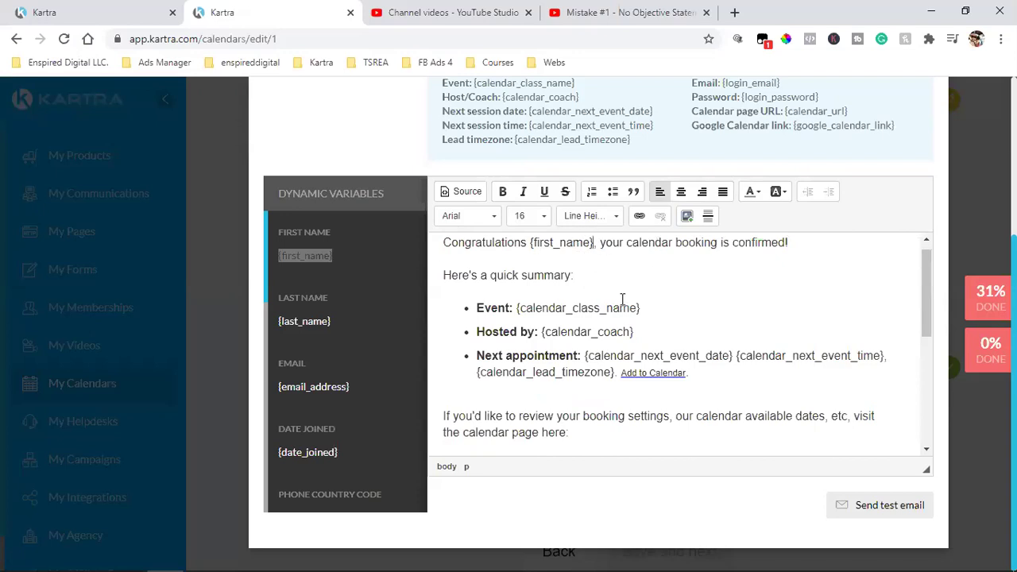
# Add the closing line "Chat soon!" below the calendar page sentence in the confirmation email
pyautogui.scroll(-3, 664, 290)
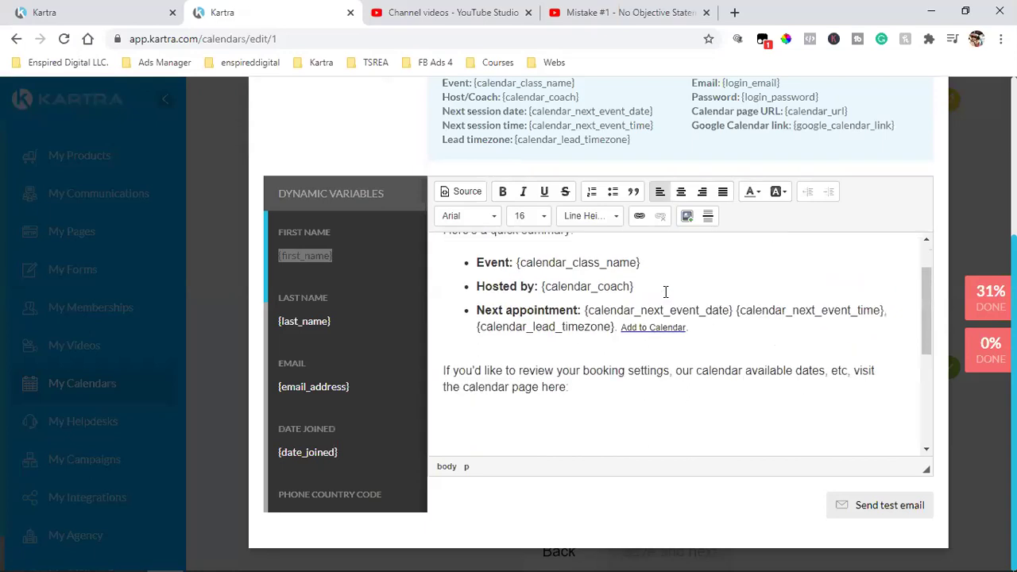
pyautogui.click(618, 299)
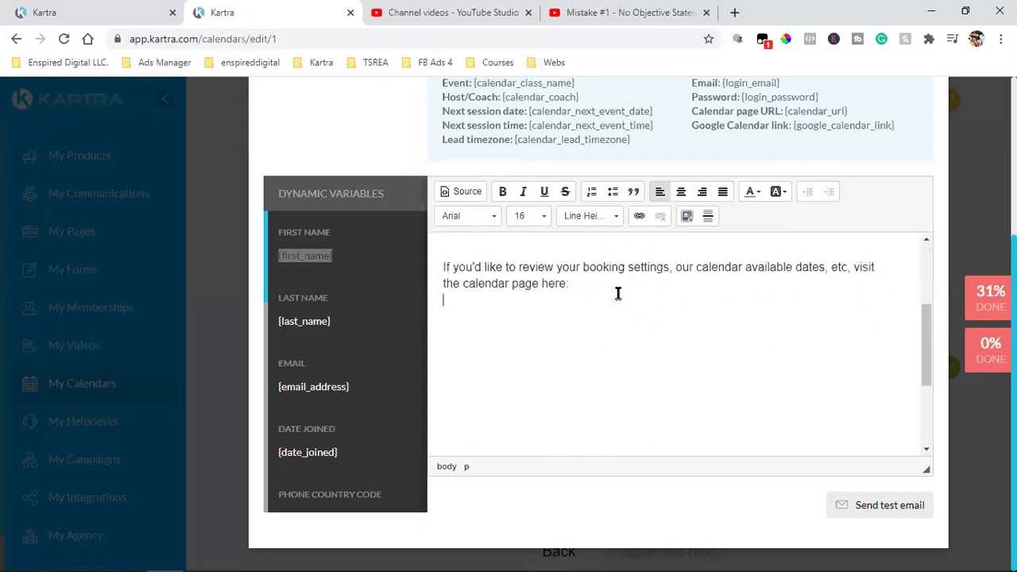
pyautogui.click(541, 324)
pyautogui.write('Chat soon!')
# Delete the calendar page and login details list together with the "See you at the appointment!" line
pyautogui.scroll(-5, 654, 359)
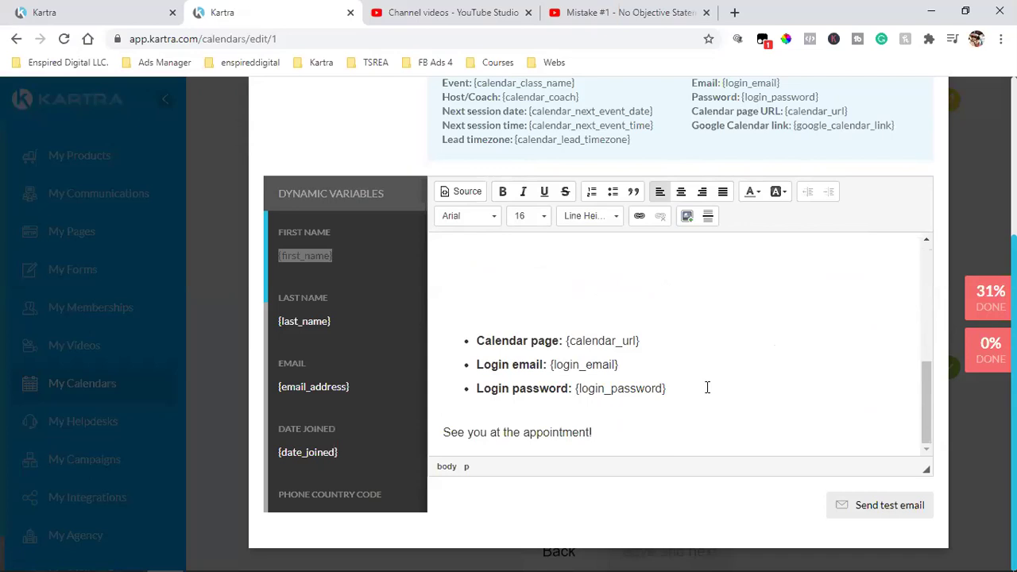
pyautogui.moveTo(628, 432); pyautogui.dragTo(459, 327)
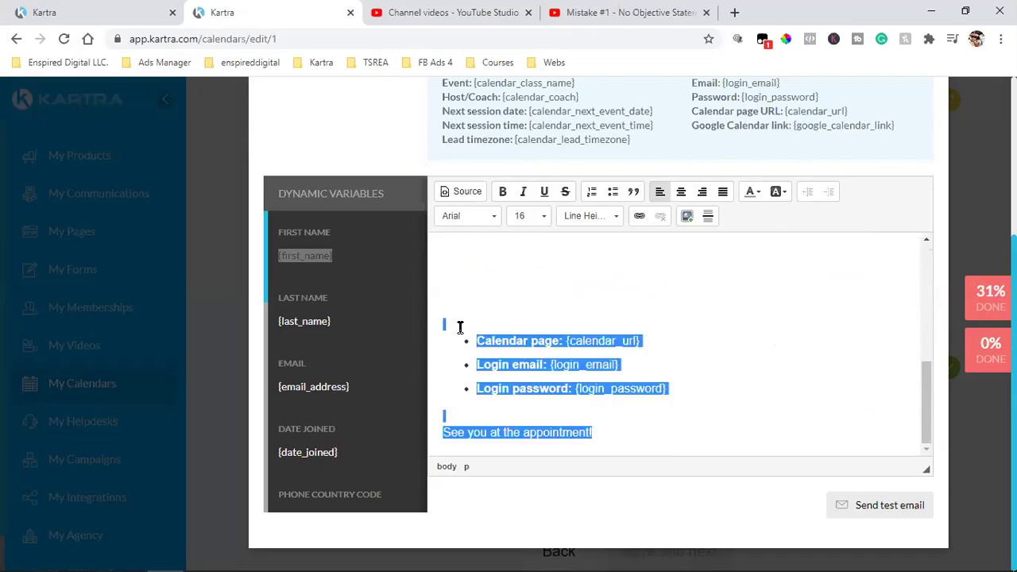
pyautogui.press('BackSpace')
# Examine the event, host and next appointment variables in the confirmation email's summary list
pyautogui.scroll(5, 636, 381)
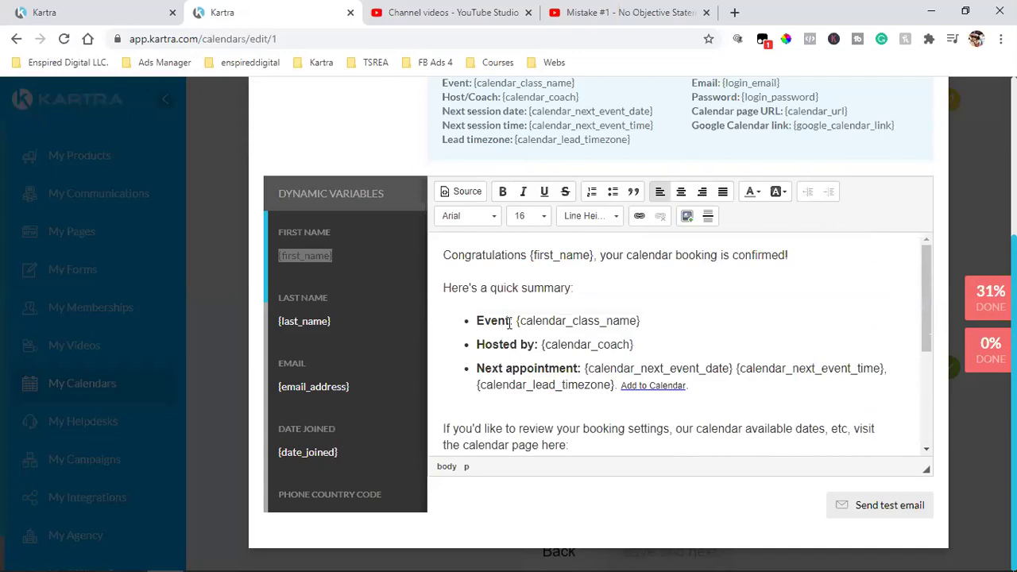
pyautogui.moveTo(517, 320); pyautogui.dragTo(674, 319)
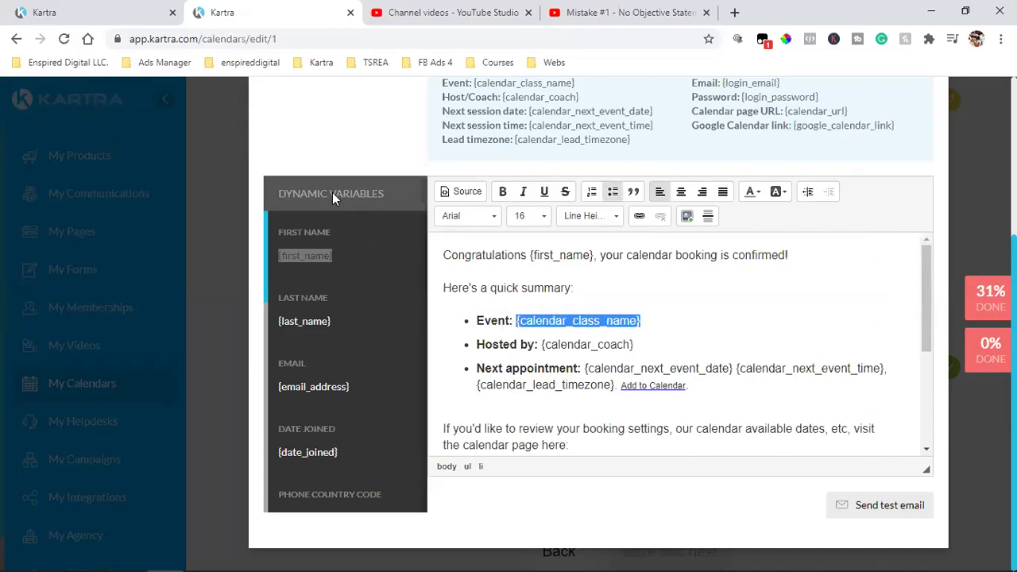
pyautogui.click(520, 320)
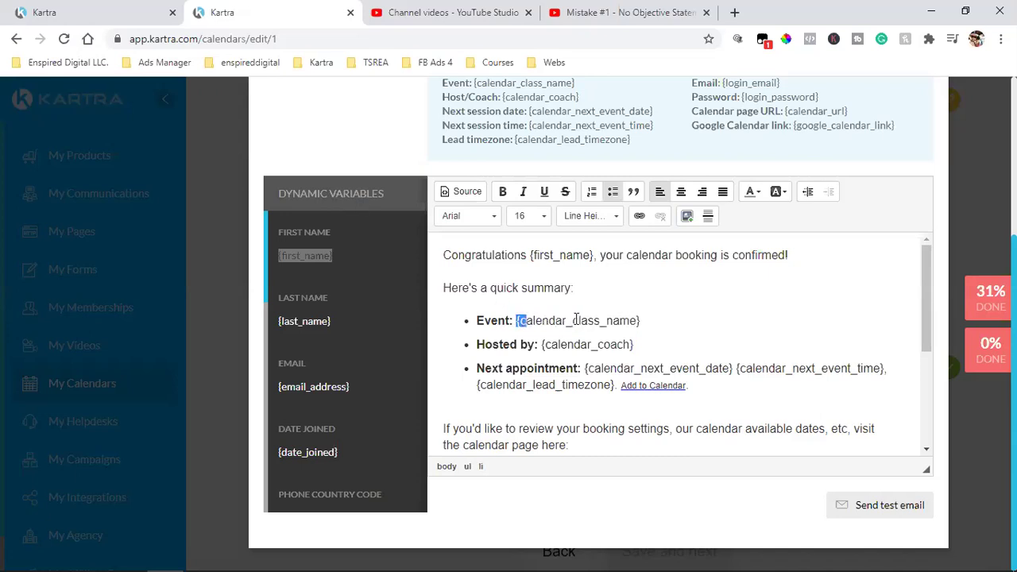
pyautogui.moveTo(518, 320); pyautogui.dragTo(672, 319)
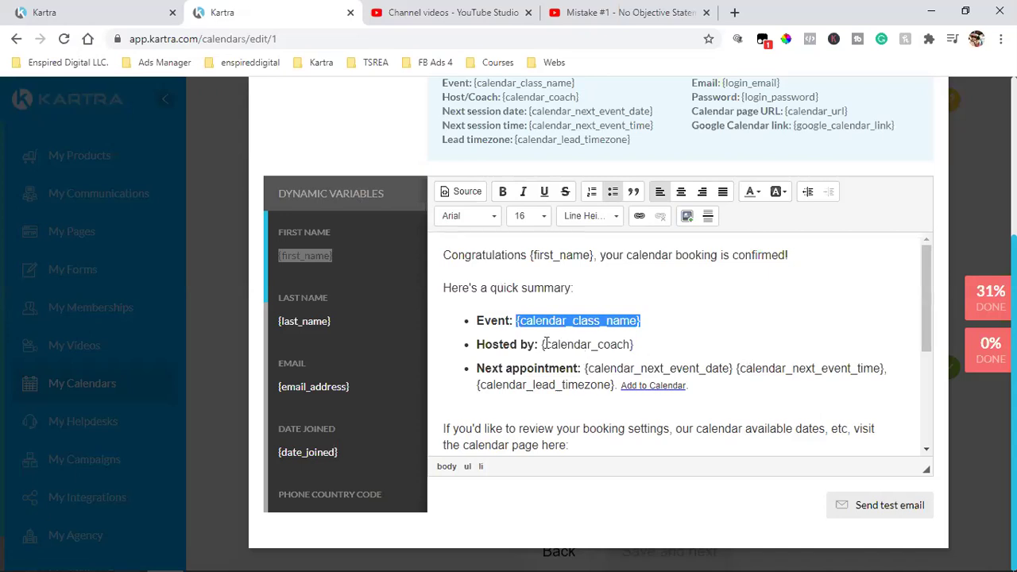
pyautogui.moveTo(540, 344); pyautogui.dragTo(693, 343)
pyautogui.click(605, 344)
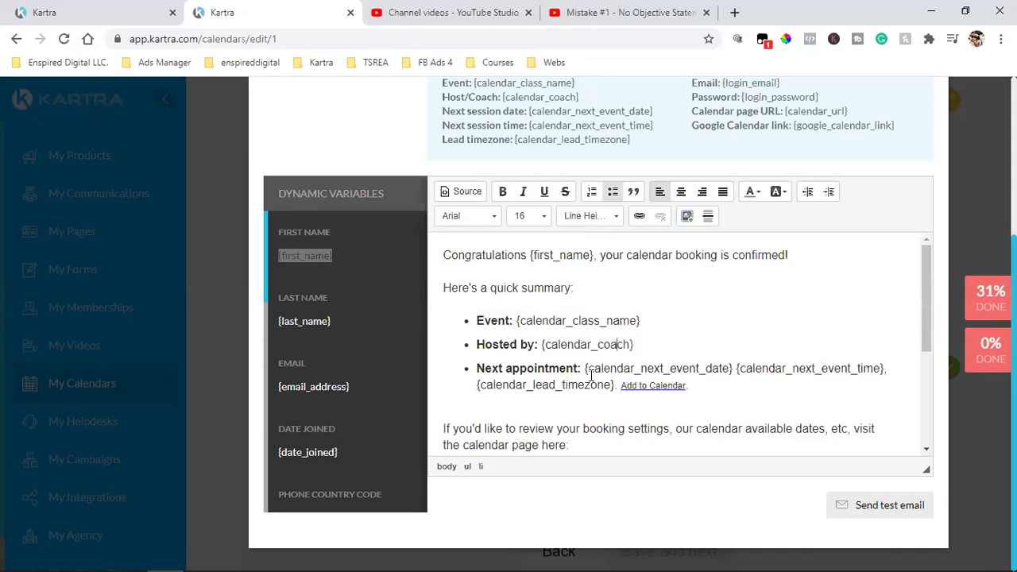
pyautogui.moveTo(586, 370); pyautogui.dragTo(719, 372)
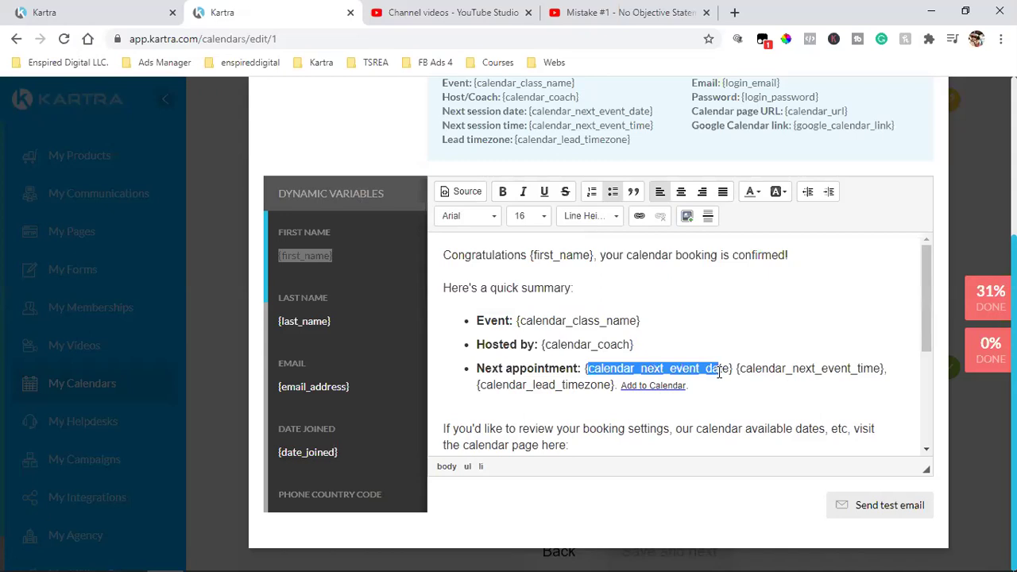
pyautogui.click(757, 390)
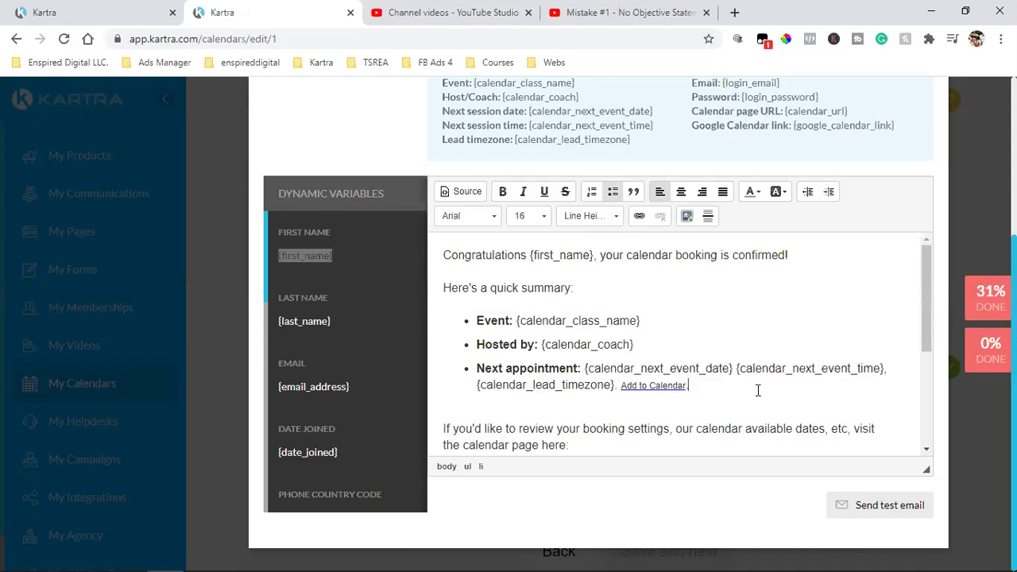
# Add the sender's first name on a new line directly under "Chat soon!" as the sign-off
pyautogui.scroll(-2, 757, 390)
pyautogui.click(549, 333)
pyautogui.hotkey('shift', 'Return')
pyautogui.write('Christy')
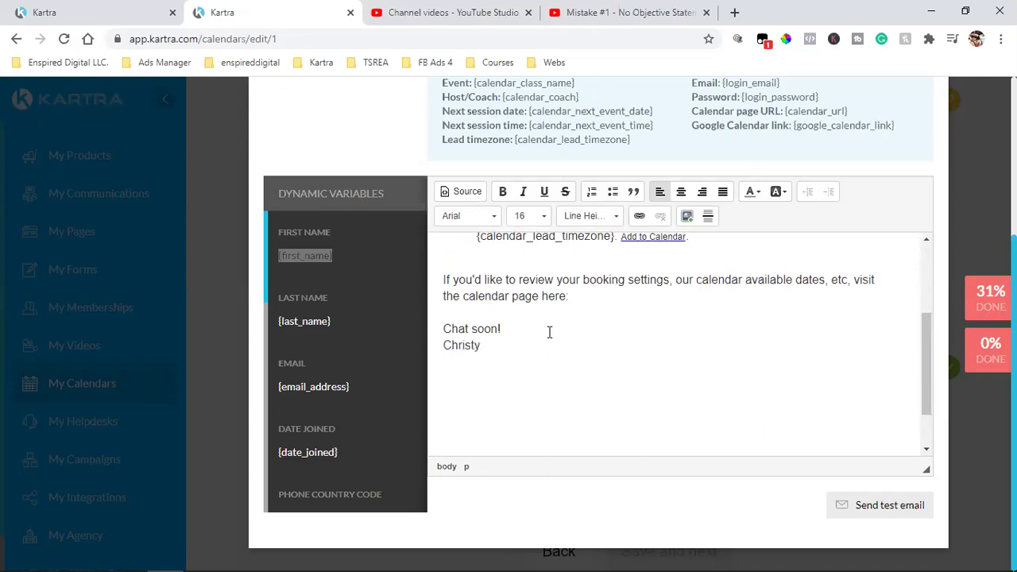
# Switch the confirmation email editor from Basic to Advanced mode and bring its design templates section into view
pyautogui.scroll(2, 703, 346)
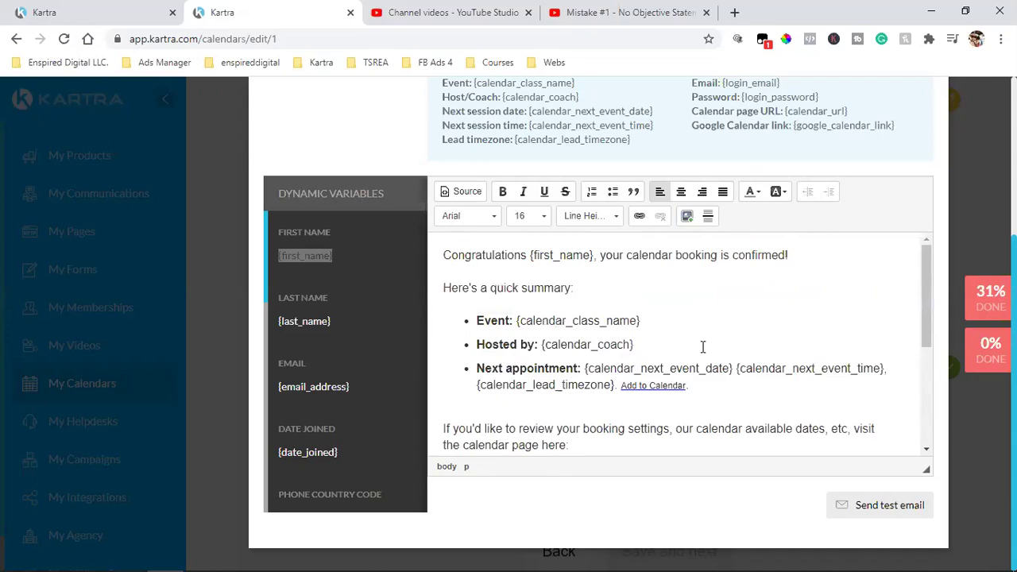
pyautogui.scroll(5, 703, 346)
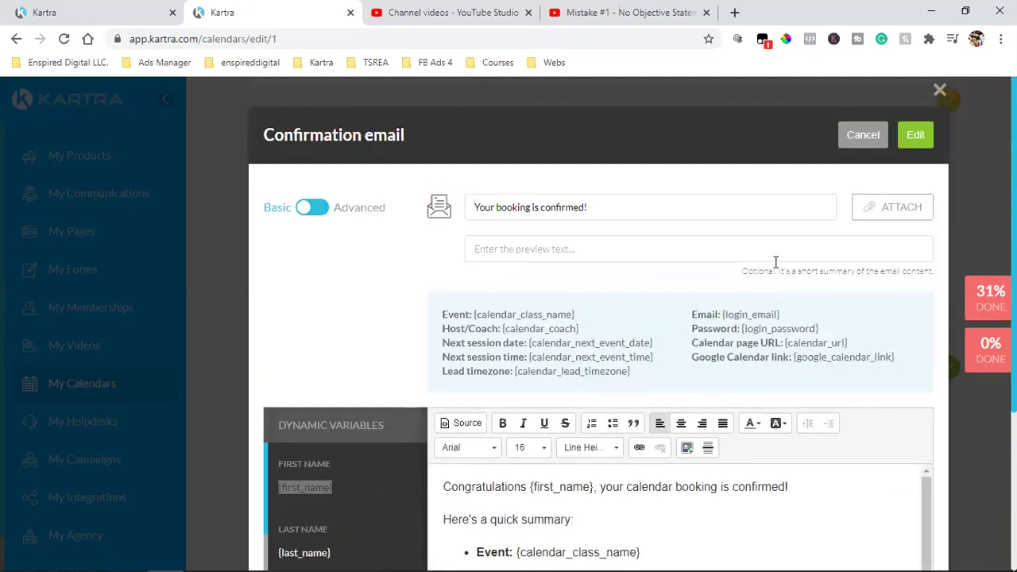
pyautogui.click(326, 213)
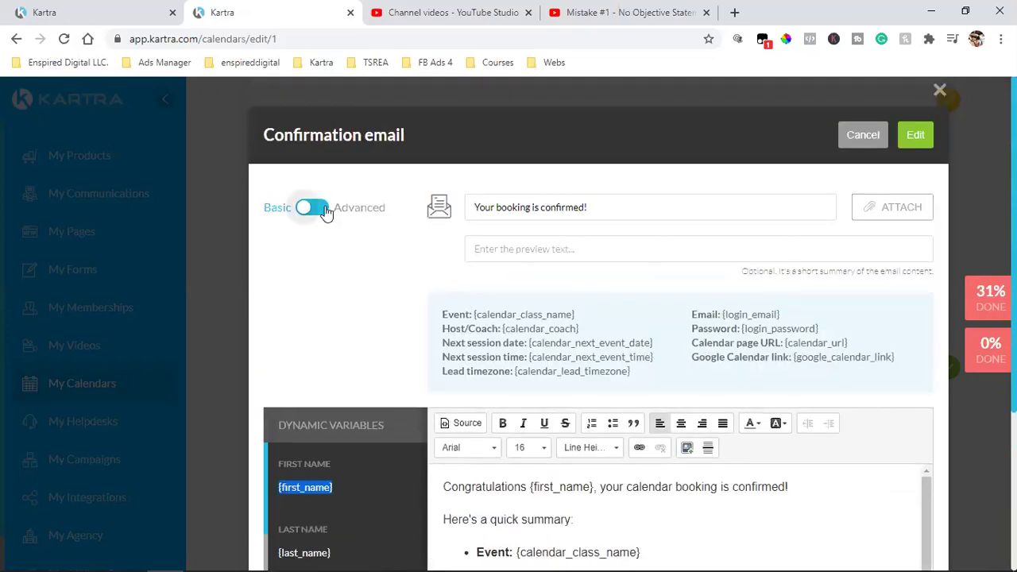
pyautogui.scroll(-2, 387, 312)
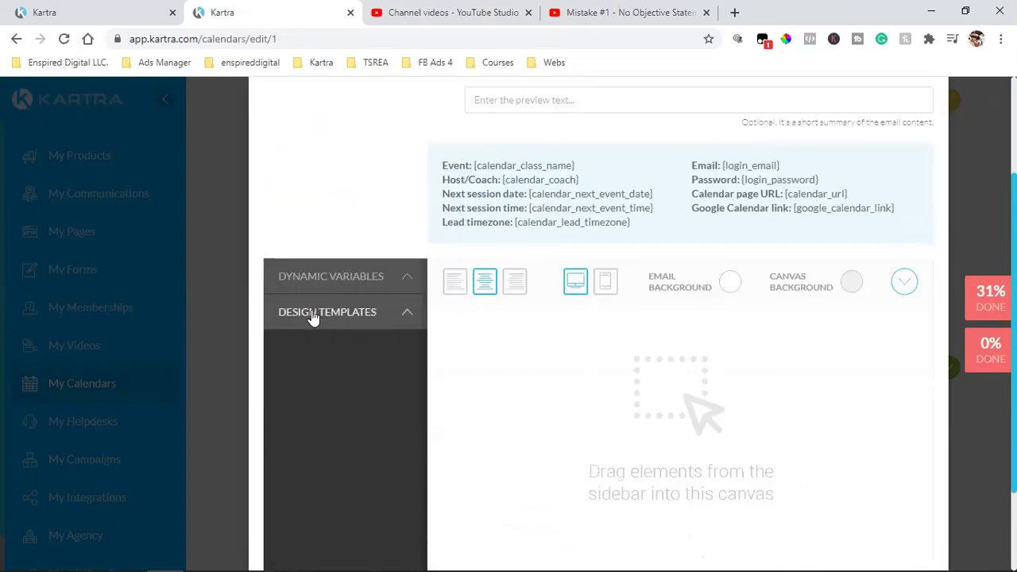
# Insert the full template with the blue logo header, video image and 01–03 numbered list into the empty email canvas
pyautogui.click(368, 319)
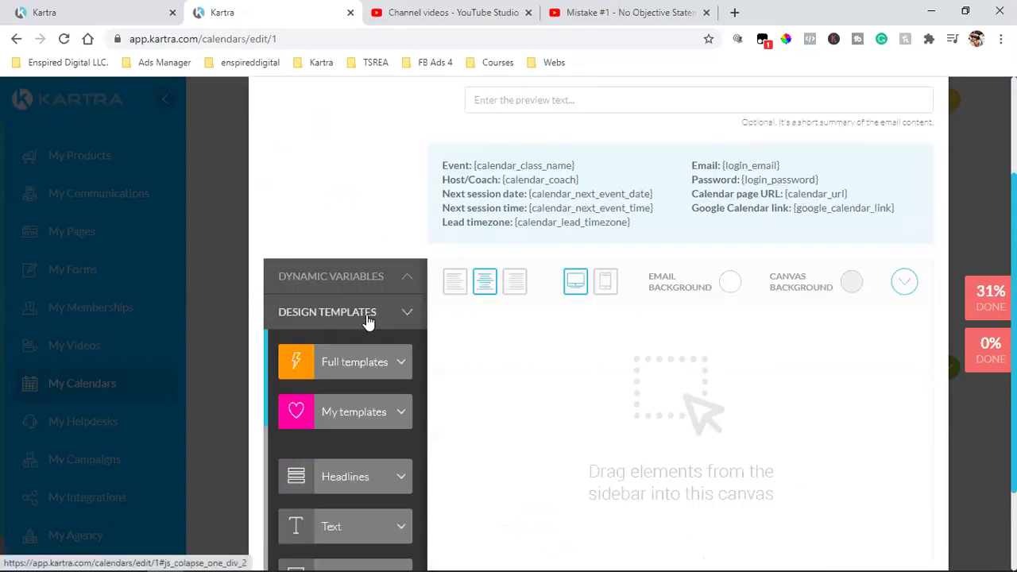
pyautogui.click(337, 359)
pyautogui.scroll(-7, 337, 358)
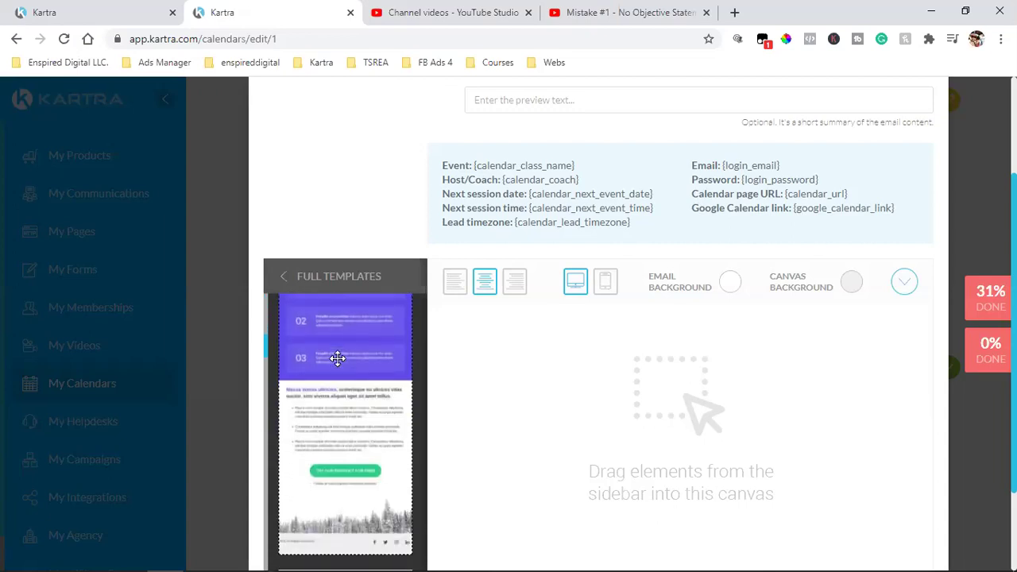
pyautogui.scroll(-10, 337, 359)
pyautogui.scroll(-8, 338, 358)
pyautogui.scroll(-6, 338, 359)
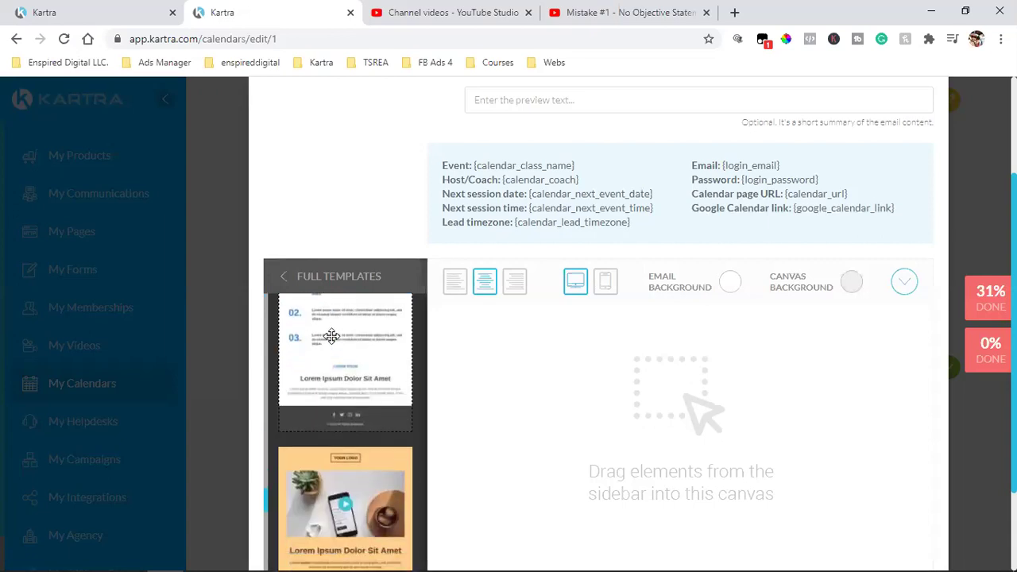
pyautogui.moveTo(331, 336); pyautogui.dragTo(692, 342)
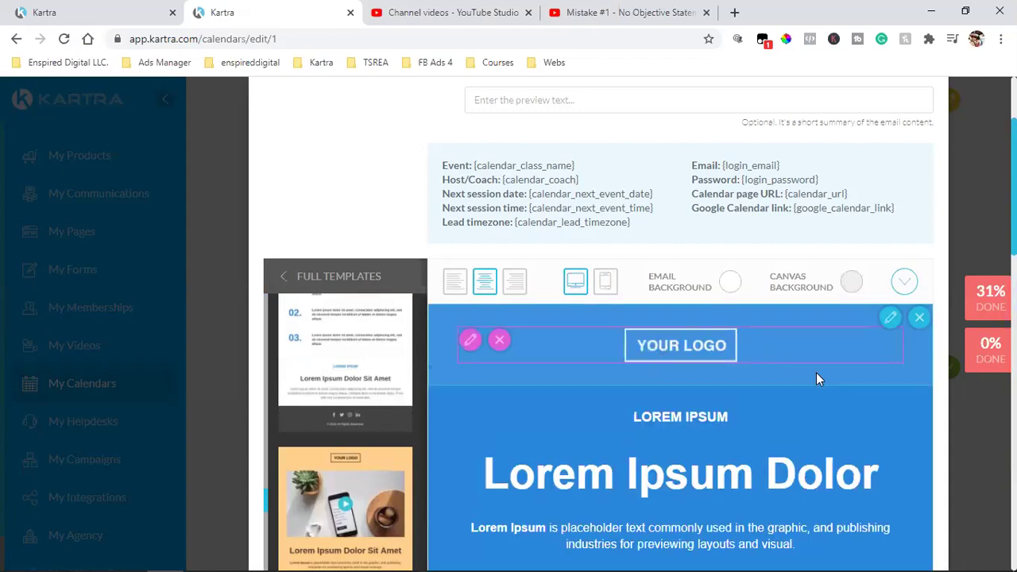
# Delete the closing "Lorem Ipsum Dolor Sit Amet" text section just above the email's social media footer
pyautogui.scroll(-3, 760, 337)
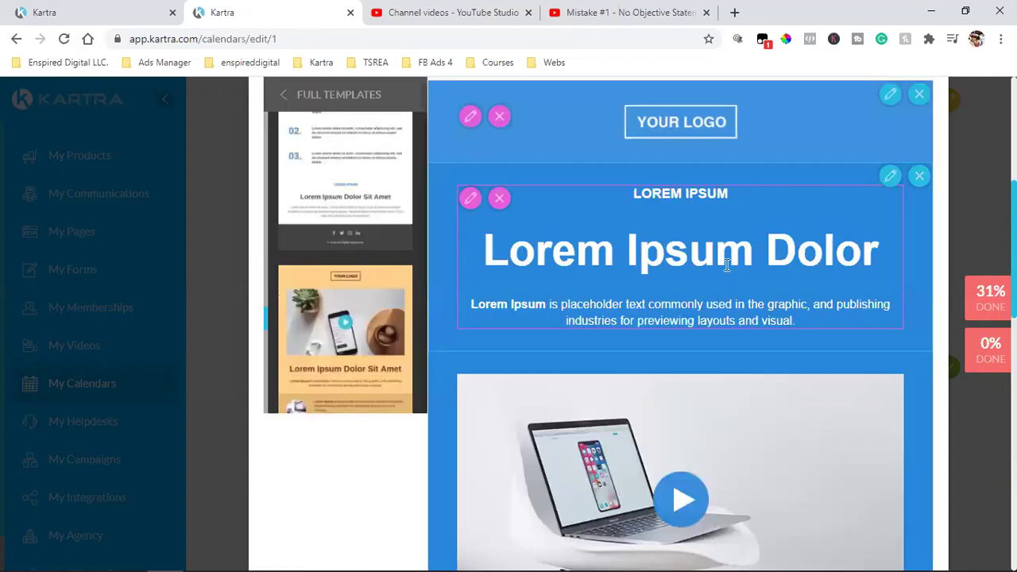
pyautogui.scroll(-2, 752, 316)
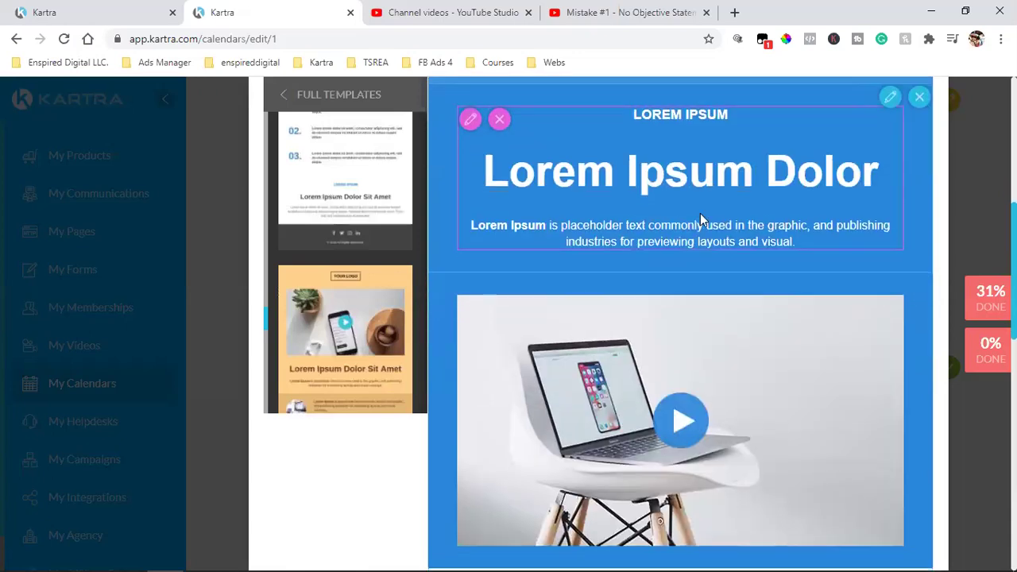
pyautogui.scroll(-5, 780, 361)
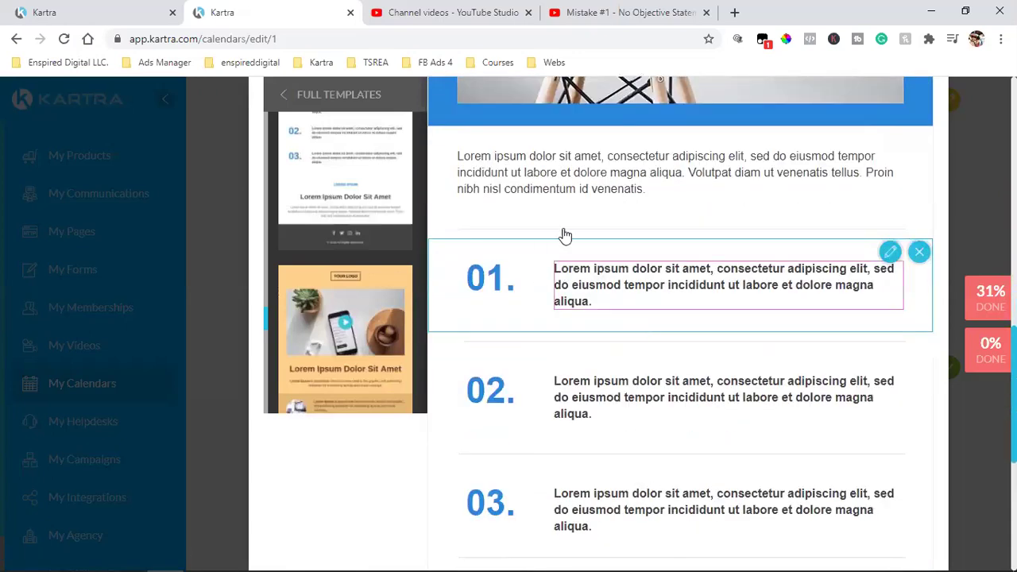
pyautogui.scroll(-4, 540, 283)
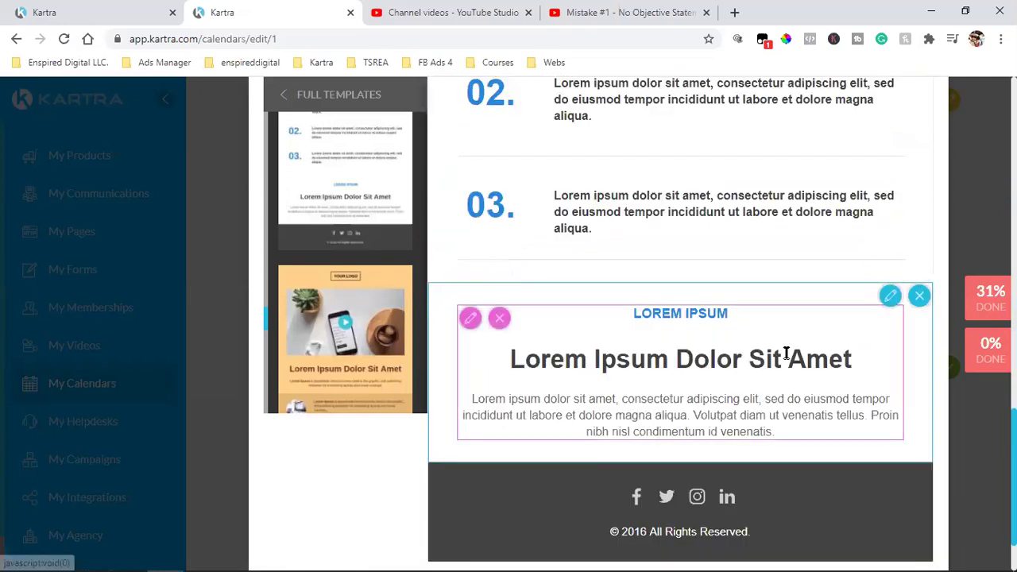
pyautogui.click(919, 295)
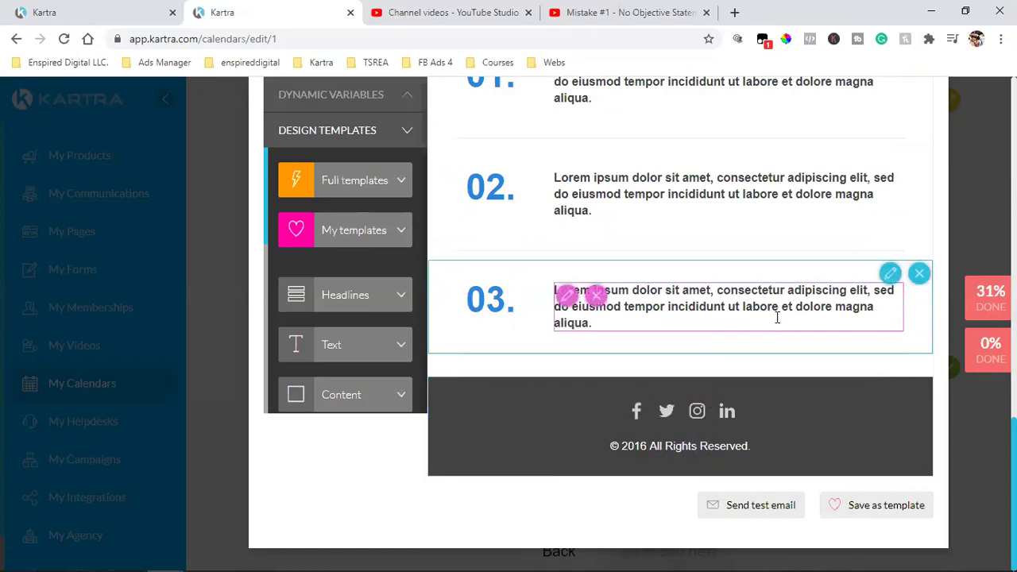
# Set the logo header section's background to purple rgb(111, 56, 149) from the My Purple palette
pyautogui.scroll(4, 779, 316)
pyautogui.scroll(-3, 766, 314)
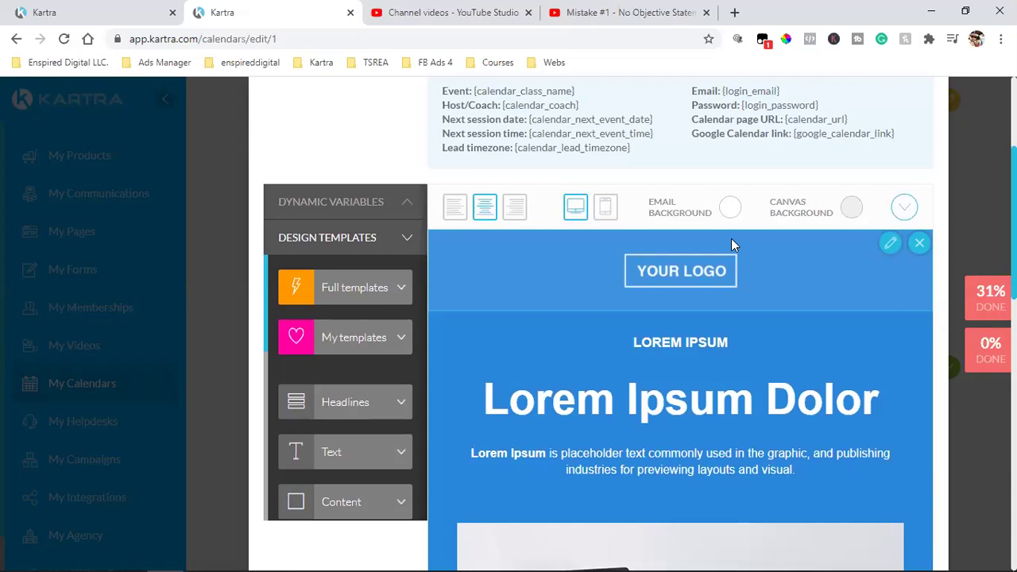
pyautogui.click(891, 243)
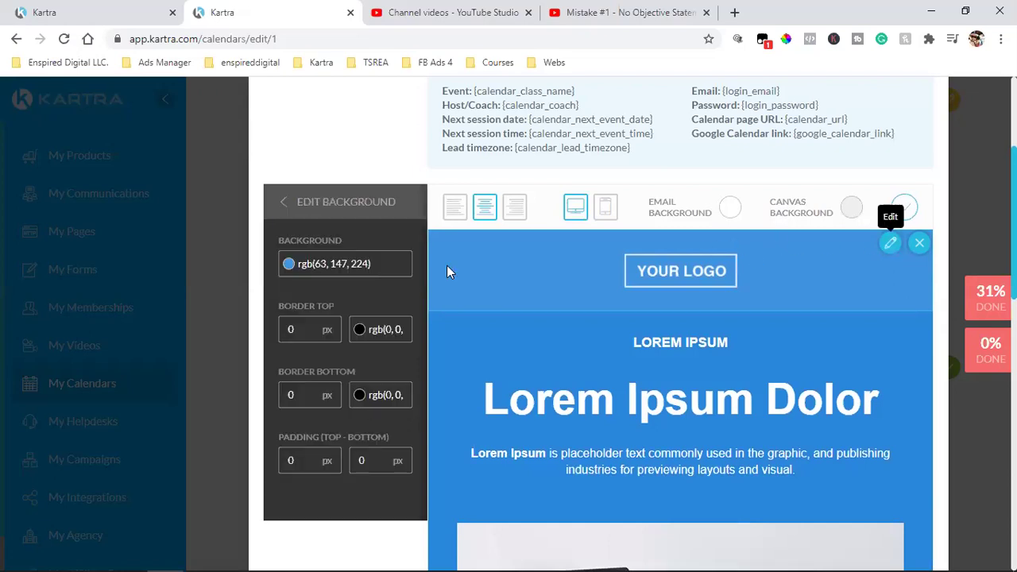
pyautogui.click(326, 270)
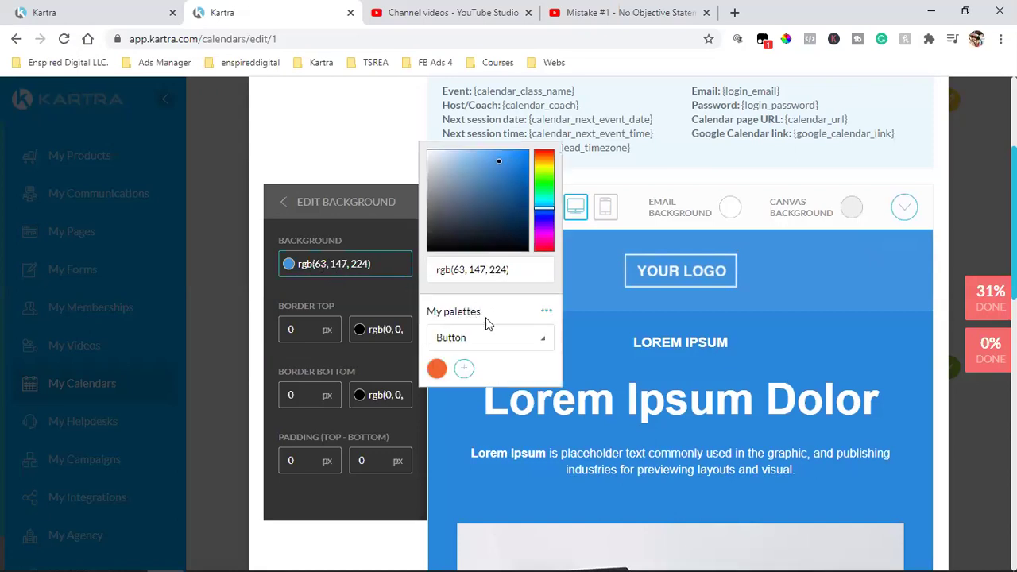
pyautogui.click(465, 340)
pyautogui.click(469, 367)
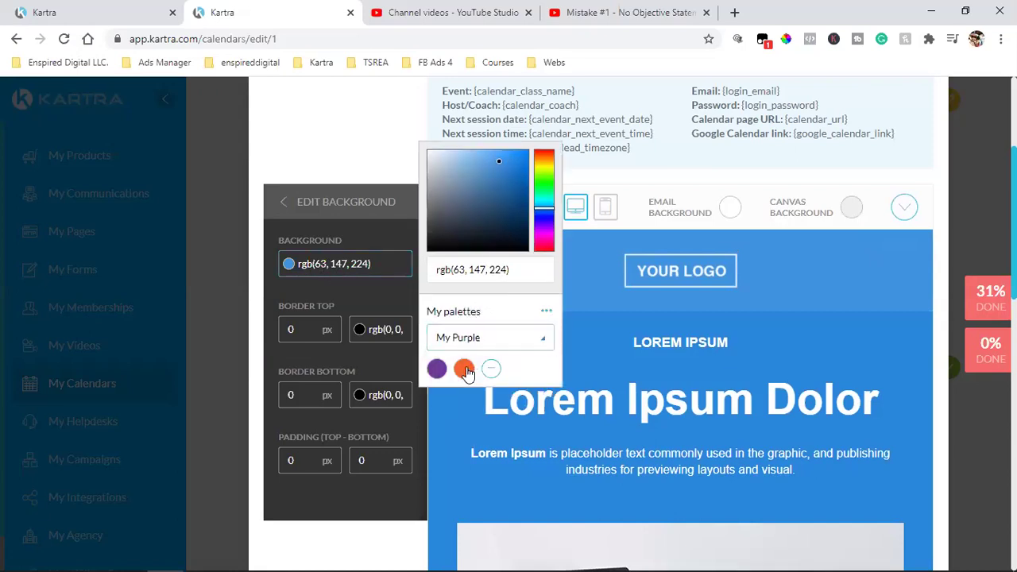
pyautogui.click(437, 370)
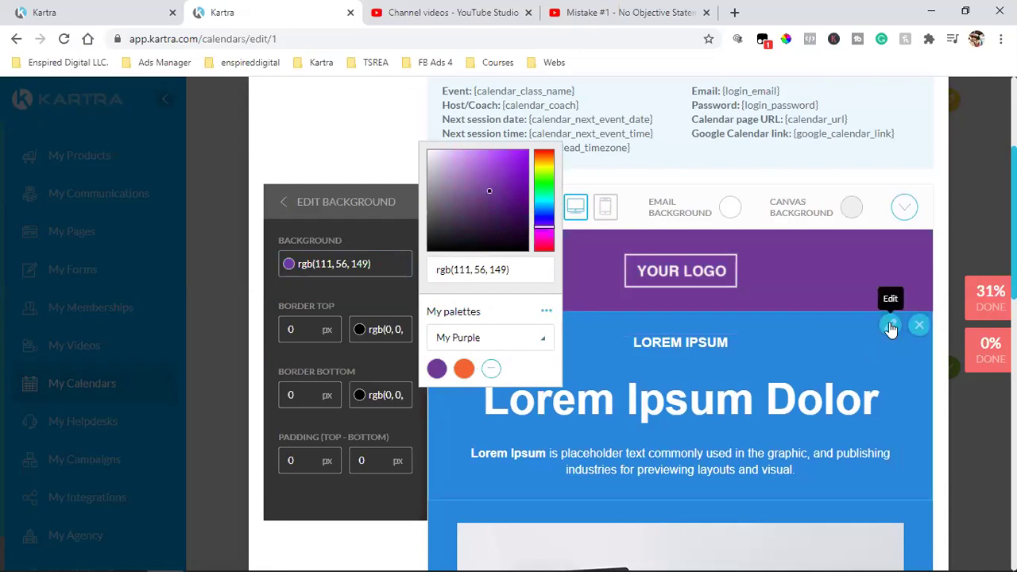
# Set the background of the "Lorem Ipsum Dolor" headline section to the purple swatch of the My Purple palette
pyautogui.click(889, 325)
pyautogui.click(299, 266)
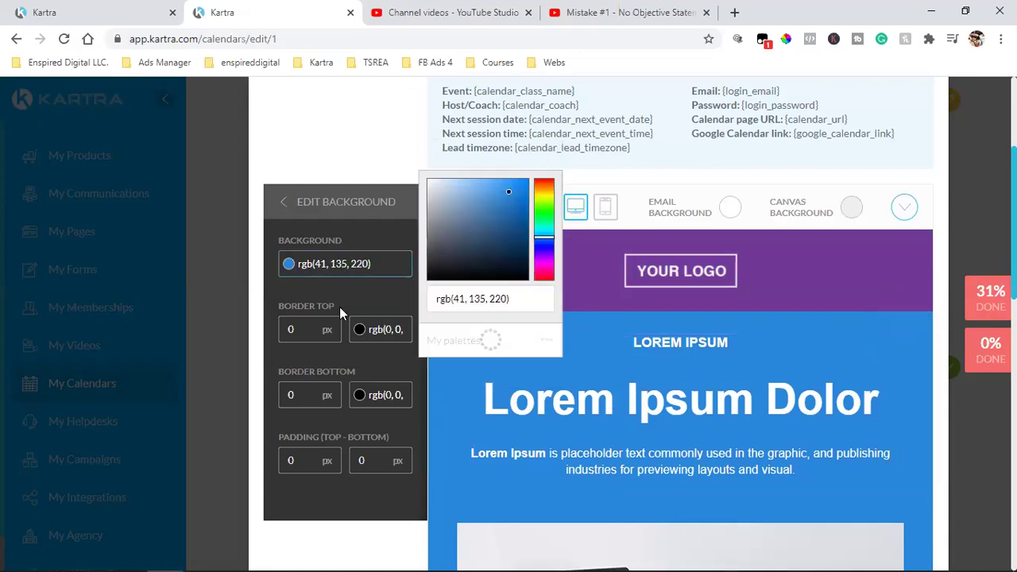
pyautogui.click(466, 341)
pyautogui.click(477, 365)
pyautogui.click(437, 369)
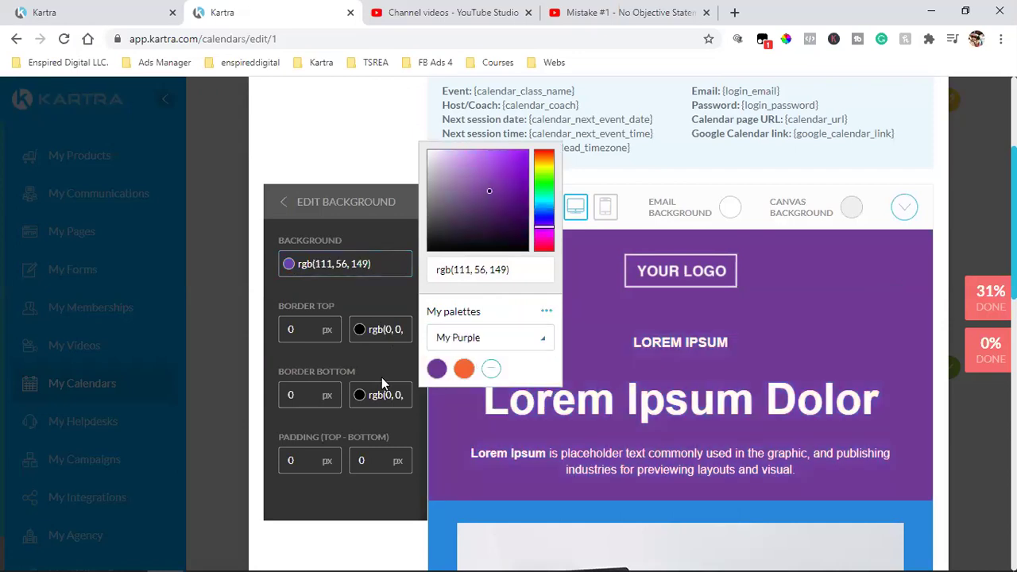
pyautogui.click(793, 339)
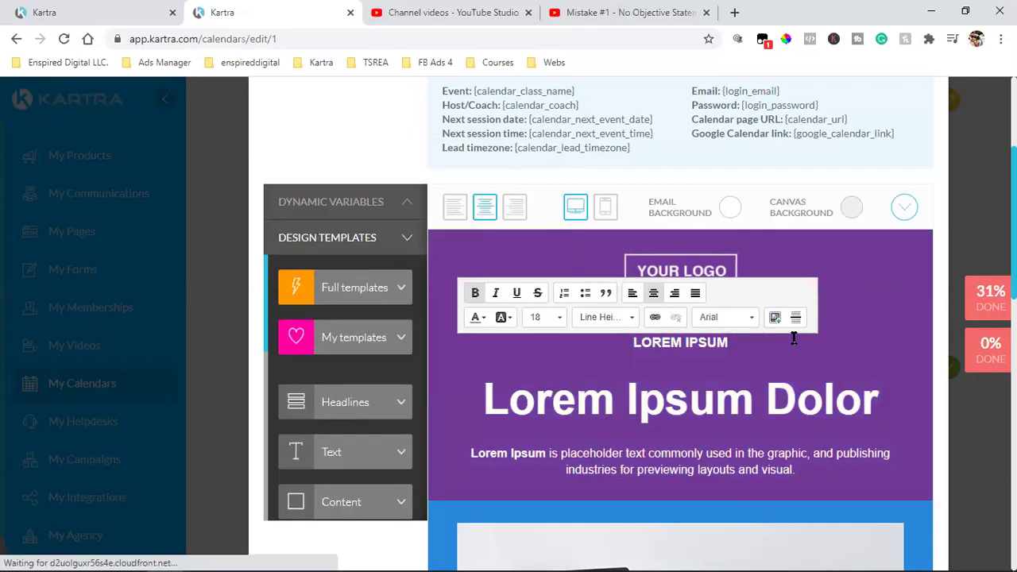
# Set the video image section's background to the purple rgb(111, 56, 149) from the My Purple palette
pyautogui.scroll(-2, 792, 339)
pyautogui.scroll(-1, 900, 291)
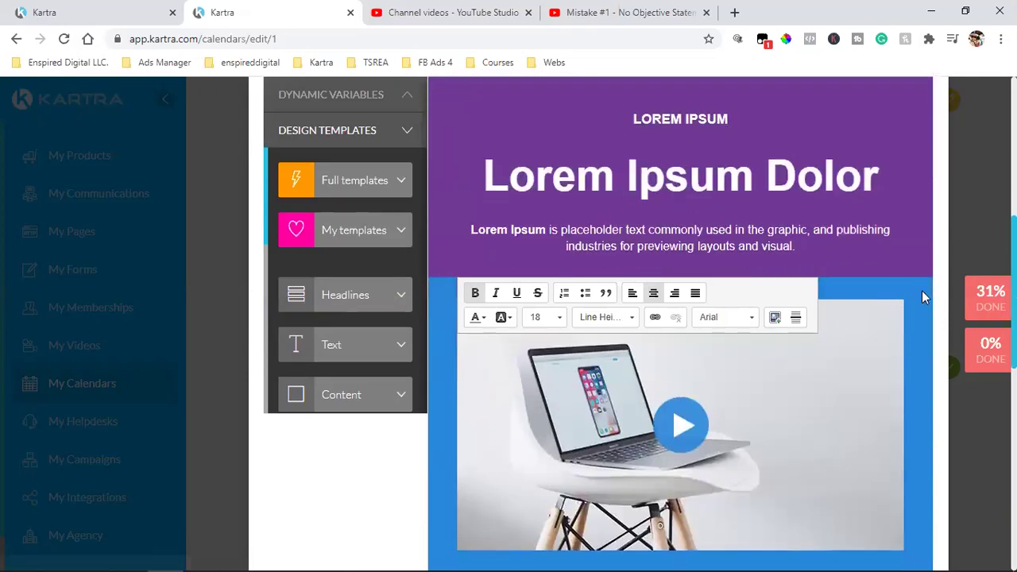
pyautogui.scroll(-1, 922, 296)
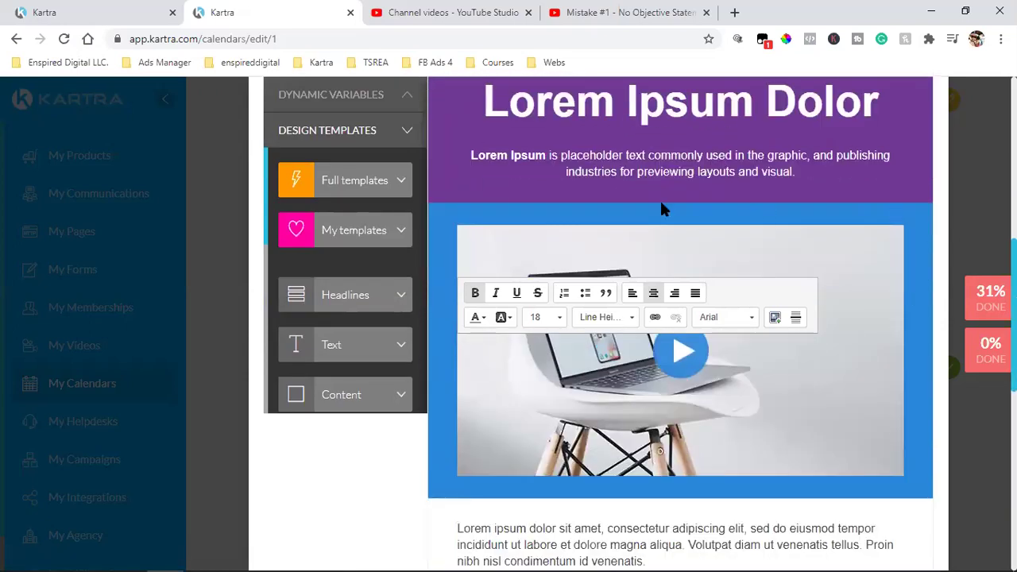
pyautogui.click(337, 491)
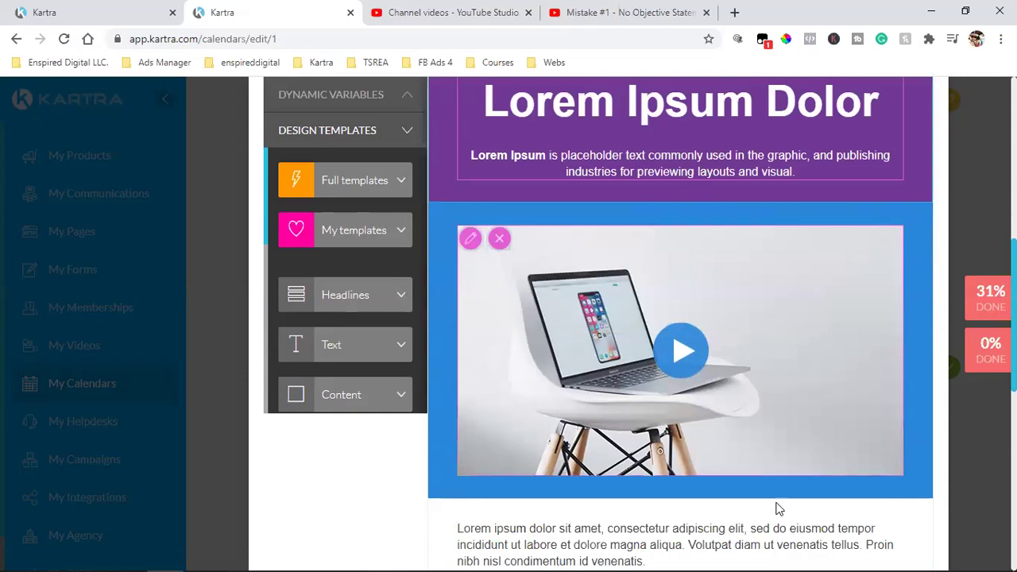
pyautogui.click(890, 217)
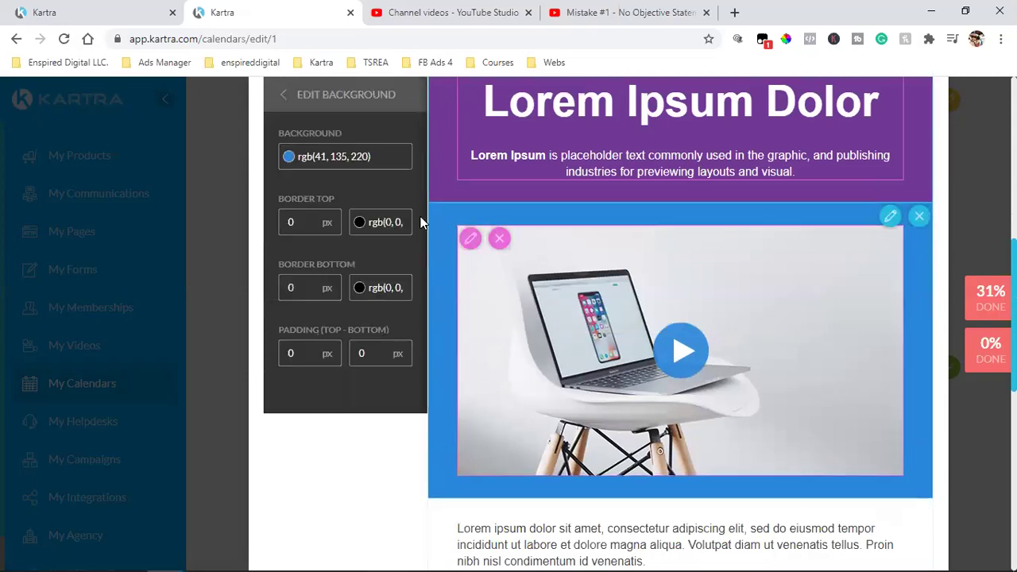
pyautogui.click(295, 159)
pyautogui.click(330, 374)
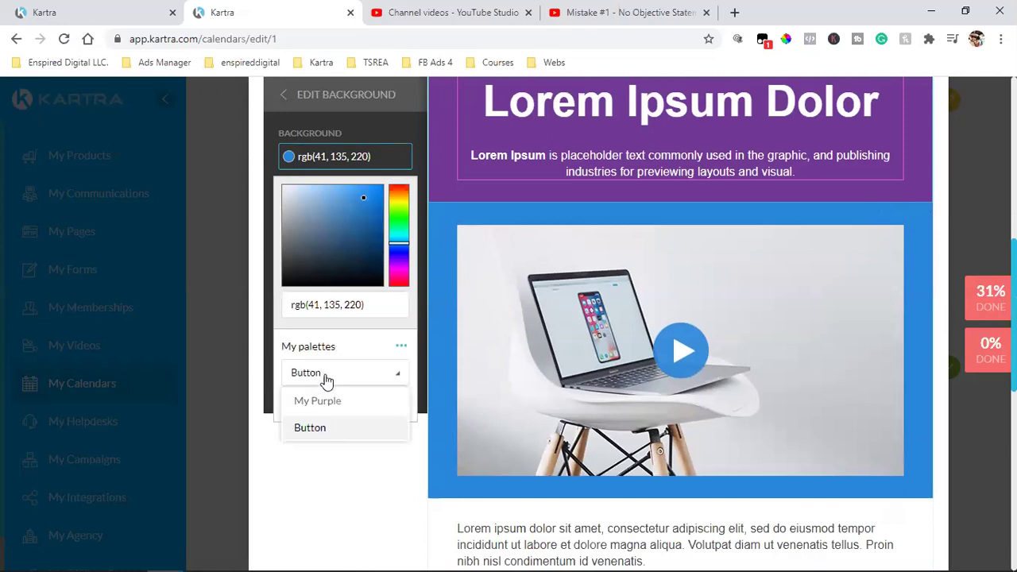
pyautogui.click(329, 401)
pyautogui.click(291, 405)
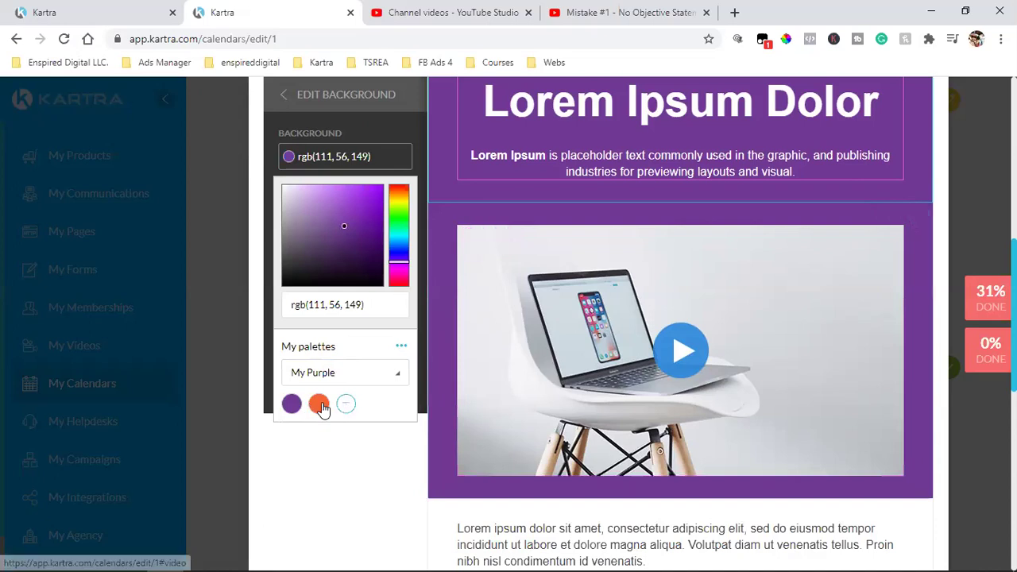
# Remove the "01." number element from the first item of the email's numbered list
pyautogui.scroll(3, 832, 316)
pyautogui.scroll(3, 832, 316)
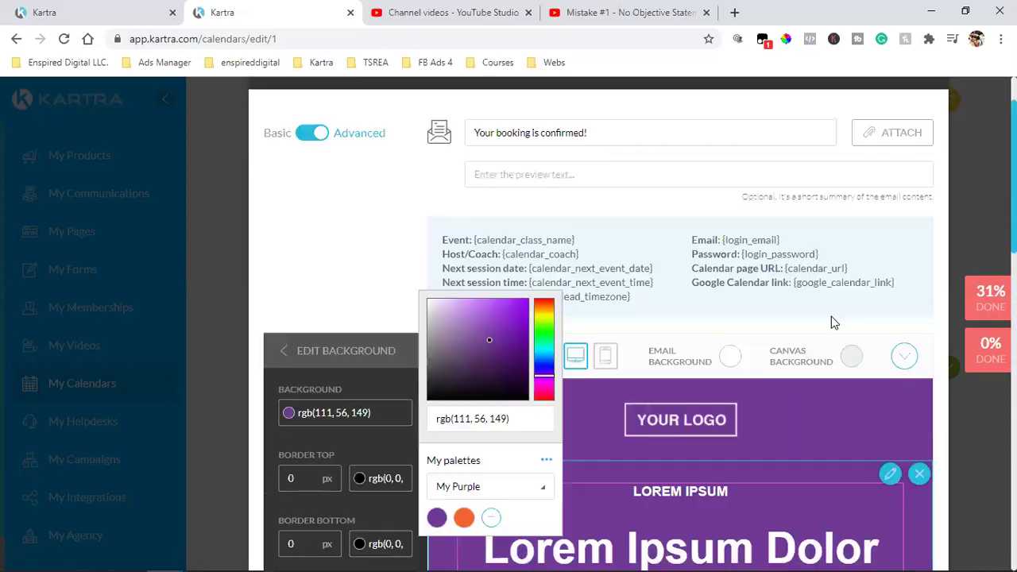
pyautogui.scroll(-10, 832, 316)
pyautogui.scroll(-1, 832, 322)
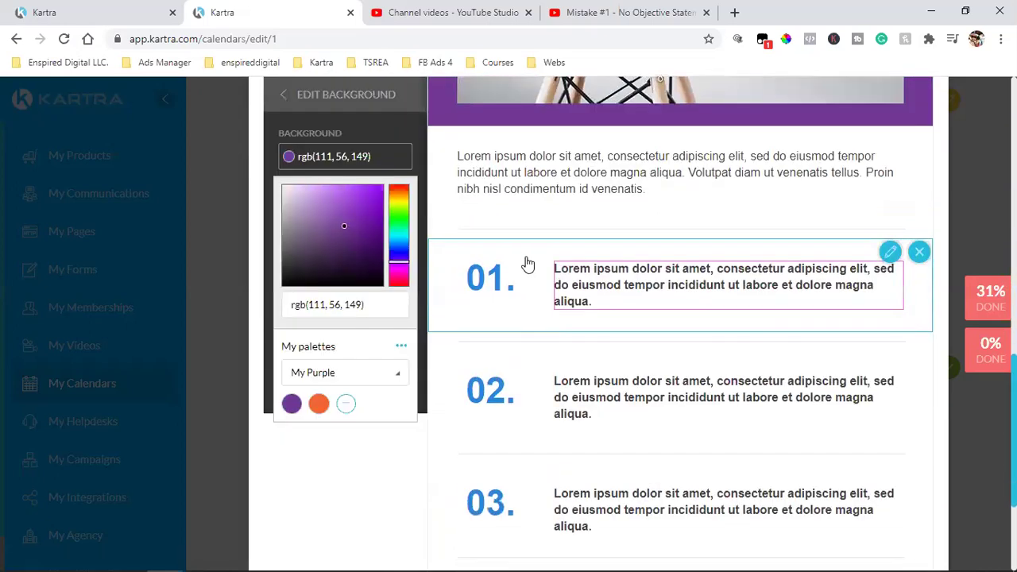
pyautogui.click(471, 276)
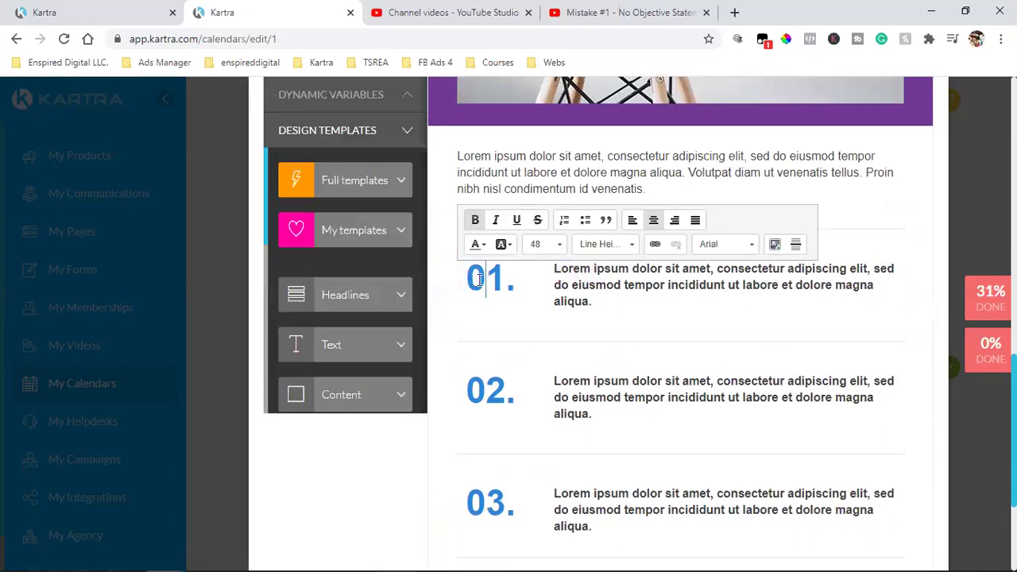
pyautogui.doubleClick(479, 278)
pyautogui.click(350, 394)
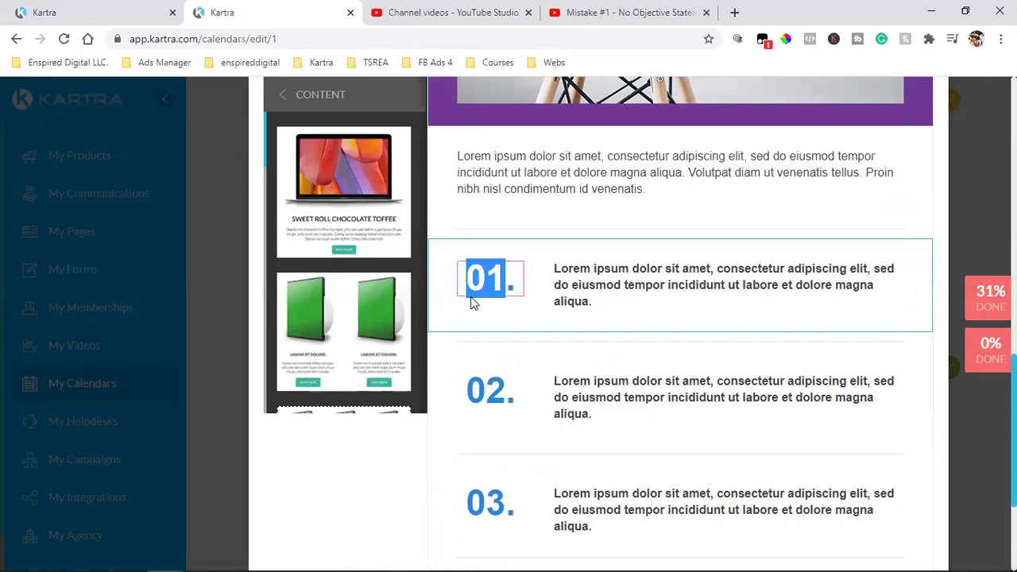
pyautogui.click(493, 274)
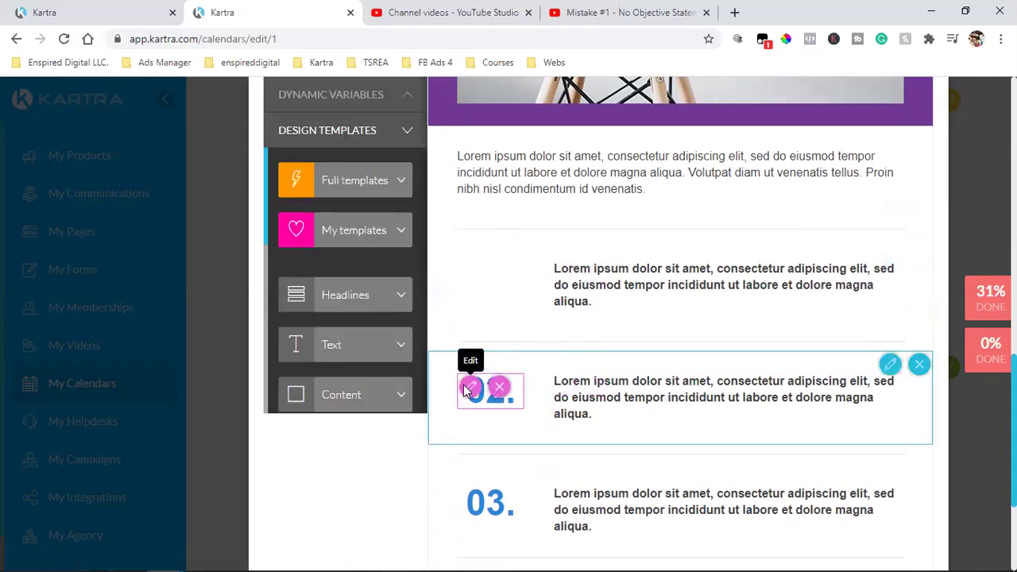
# Change the text color of the "02." list number to purple
pyautogui.click(469, 387)
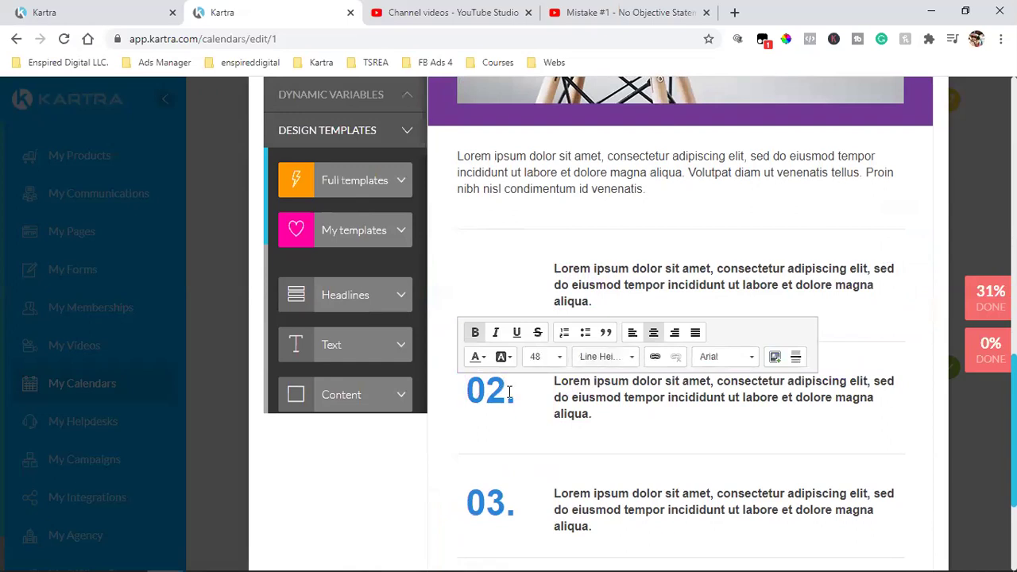
pyautogui.moveTo(515, 391); pyautogui.dragTo(467, 391)
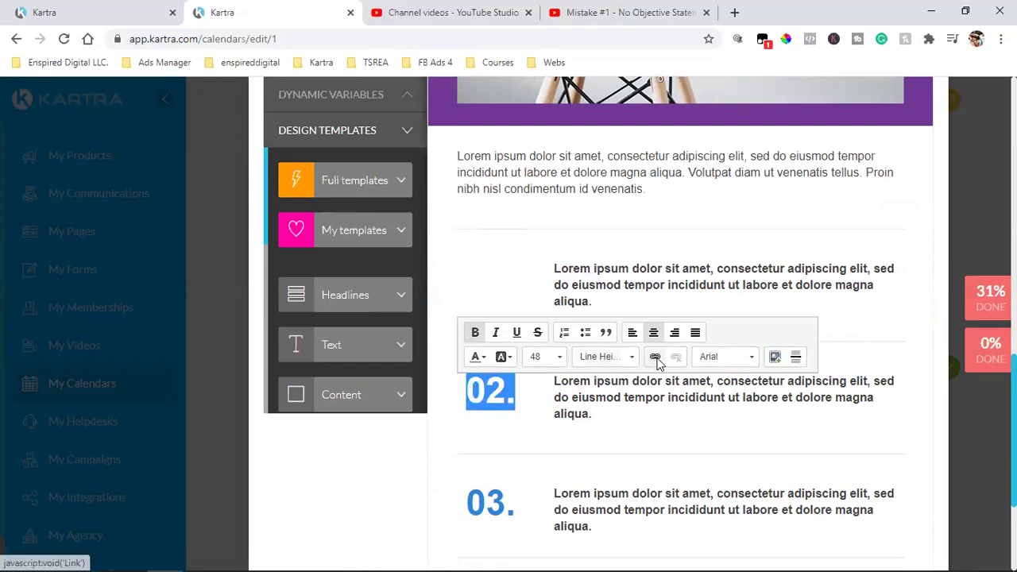
pyautogui.click(482, 359)
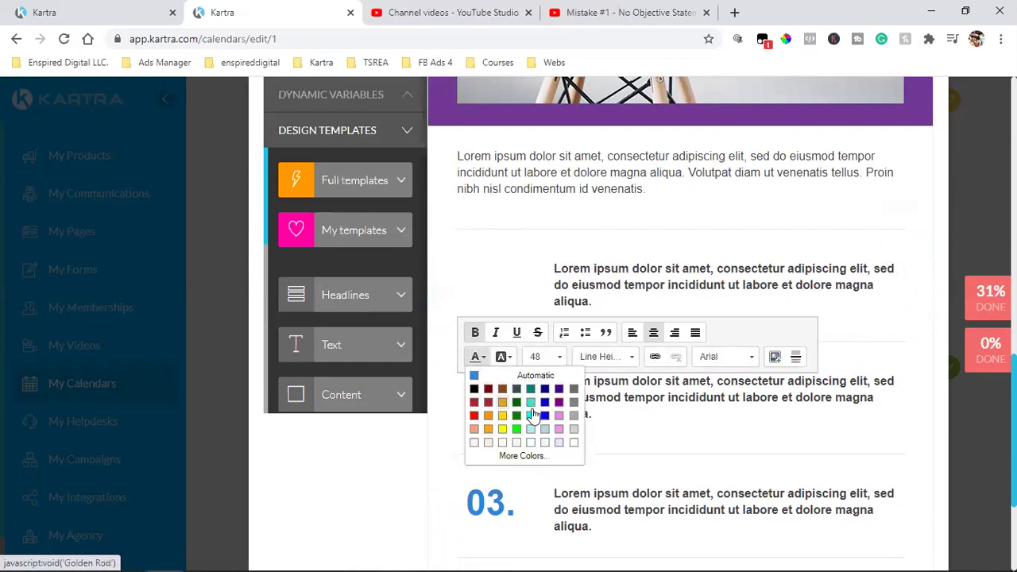
pyautogui.click(559, 402)
pyautogui.click(322, 442)
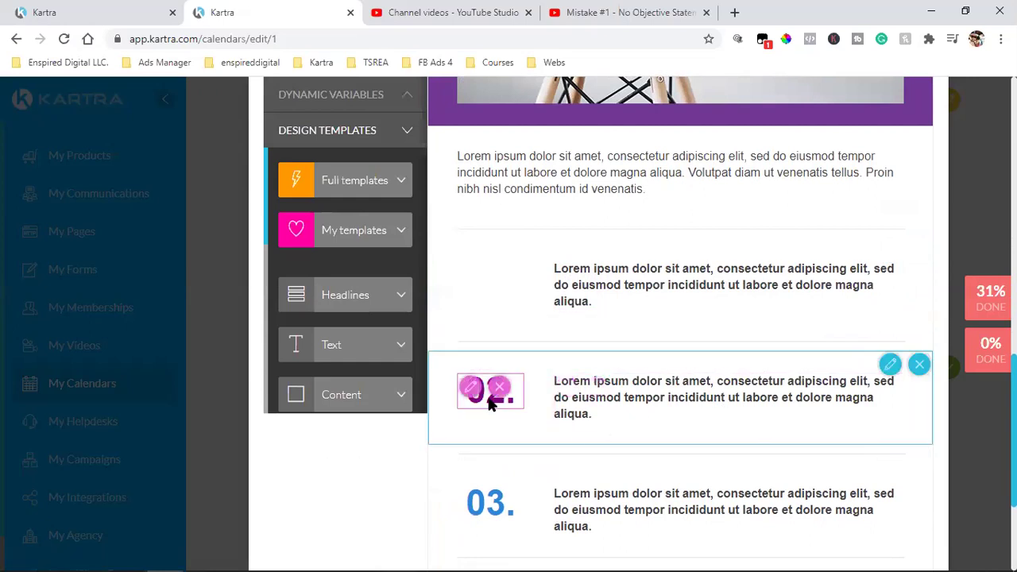
pyautogui.scroll(4, 723, 348)
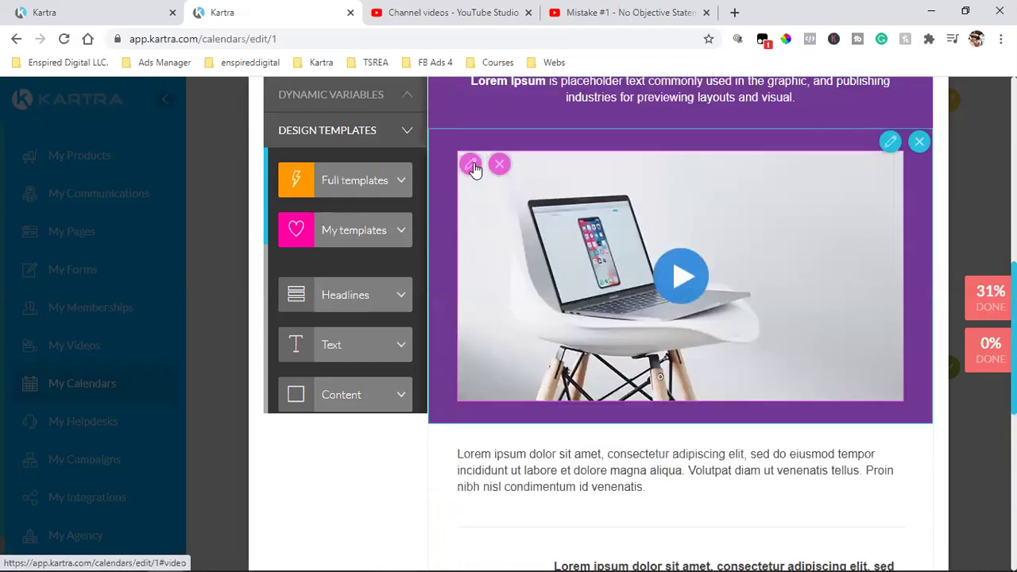
pyautogui.scroll(2, 740, 221)
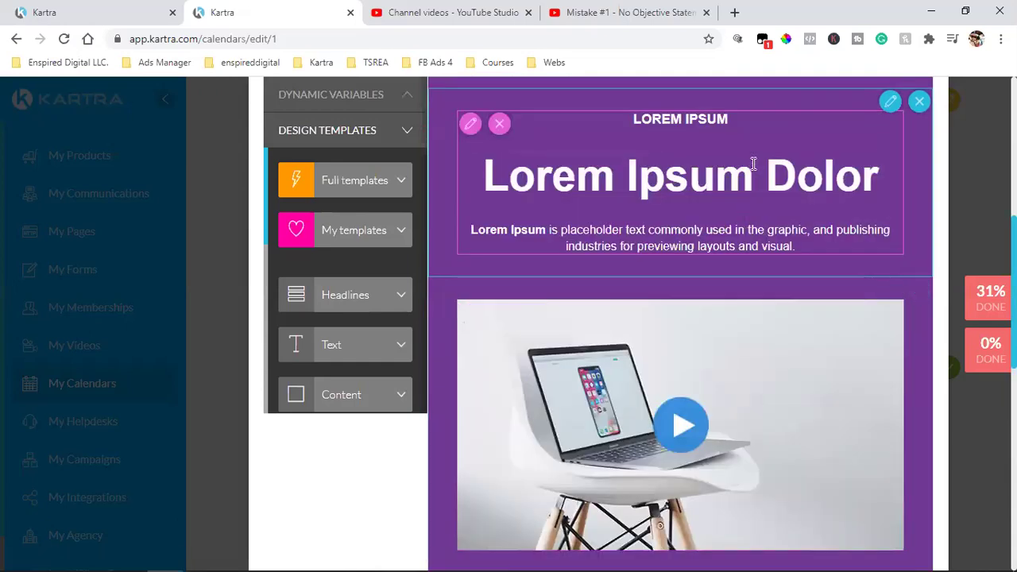
pyautogui.scroll(-9, 782, 199)
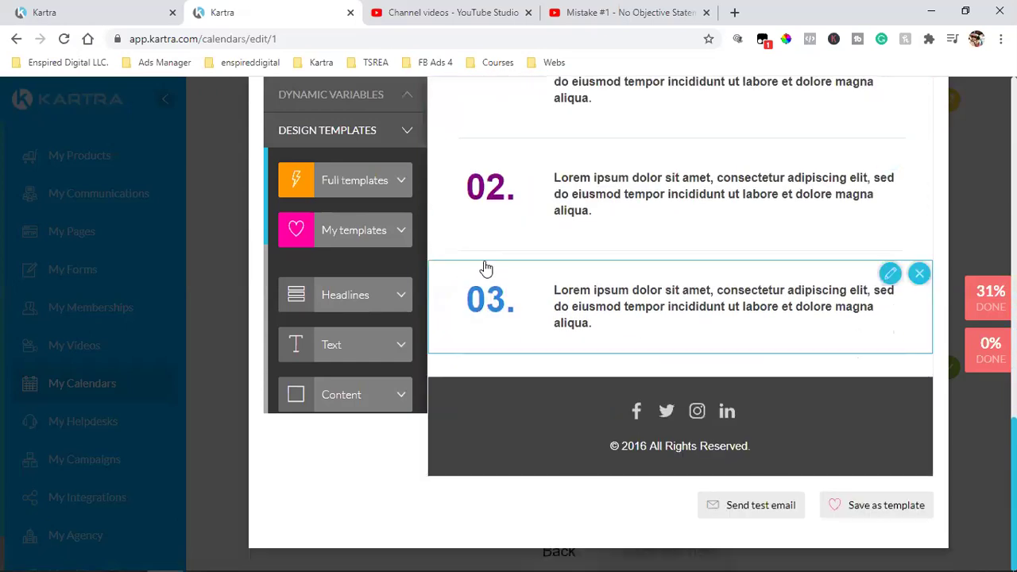
# Change the text color of the "03." list number to purple
pyautogui.click(469, 296)
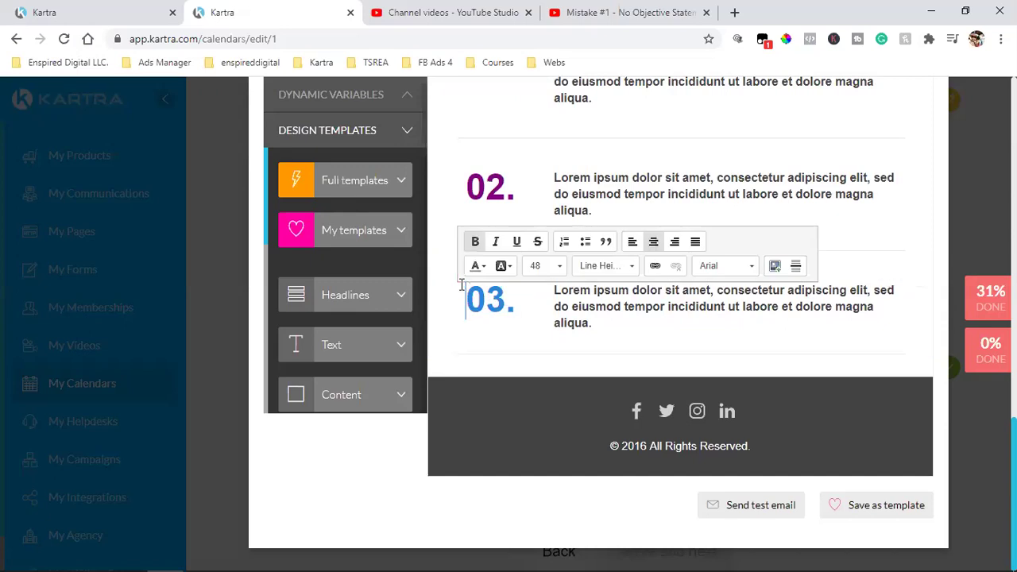
pyautogui.click(475, 269)
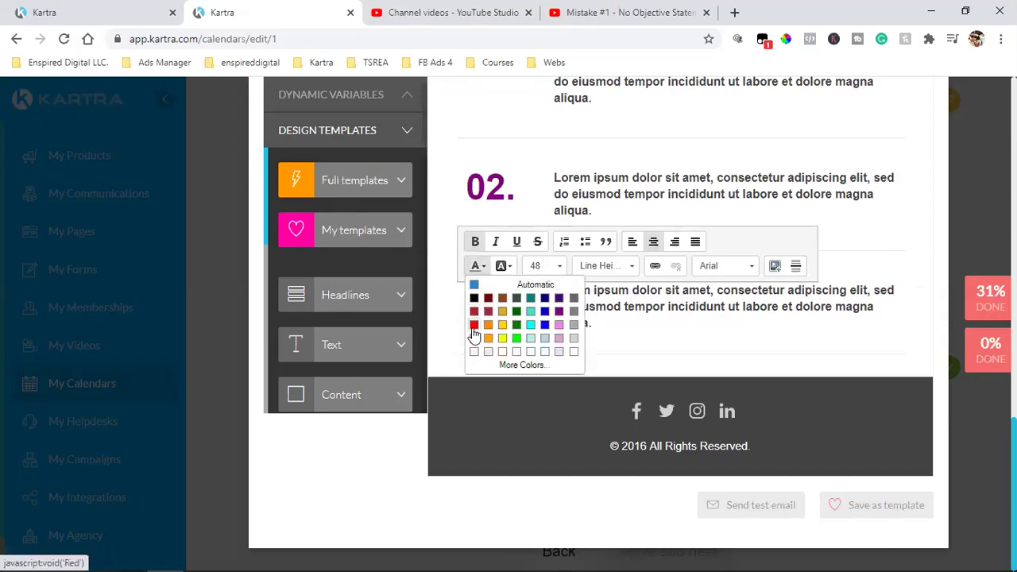
pyautogui.click(563, 318)
pyautogui.click(322, 404)
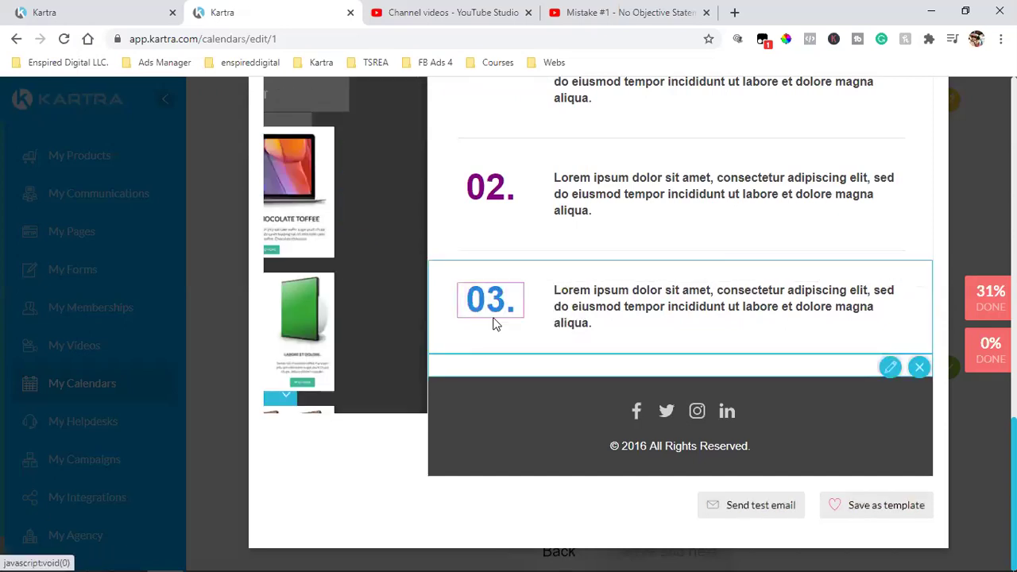
pyautogui.click(477, 302)
pyautogui.doubleClick(480, 300)
pyautogui.click(475, 266)
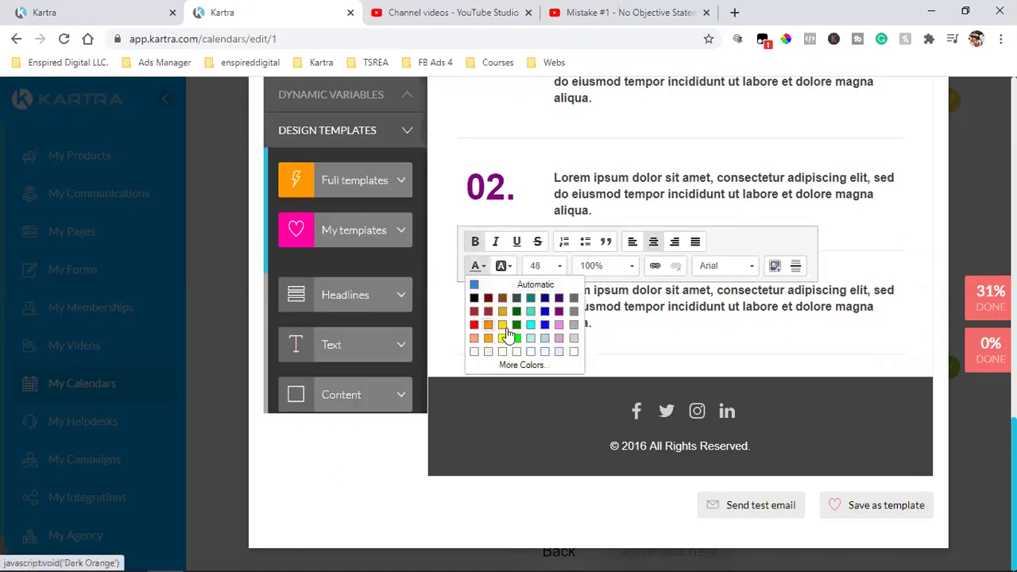
pyautogui.click(325, 469)
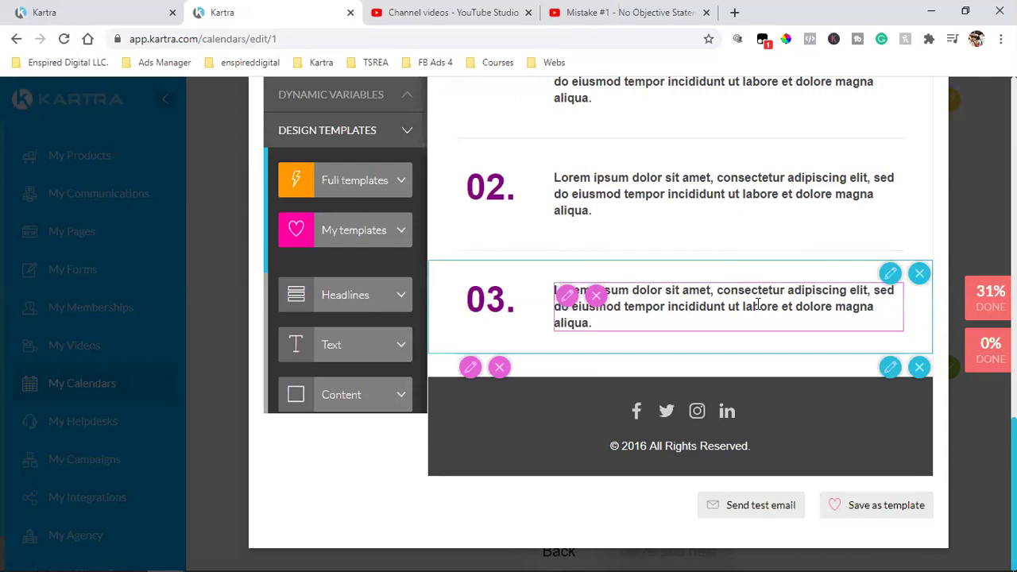
# Apply the confirmation email edits with the "Your booking is confirmed!" subject and save the Booking confirmation message section
pyautogui.scroll(1, 830, 309)
pyautogui.scroll(10, 830, 309)
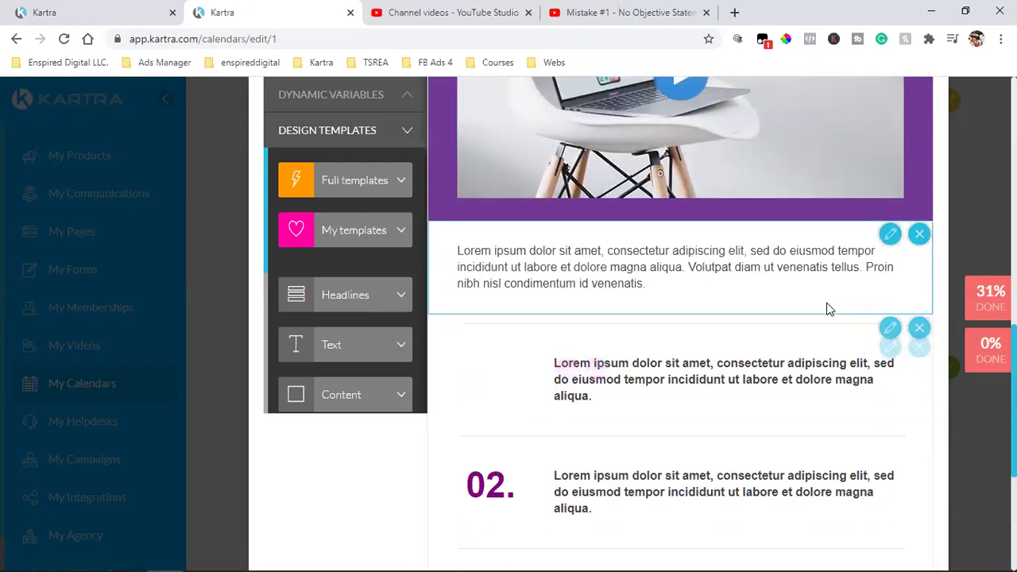
pyautogui.scroll(-8, 829, 302)
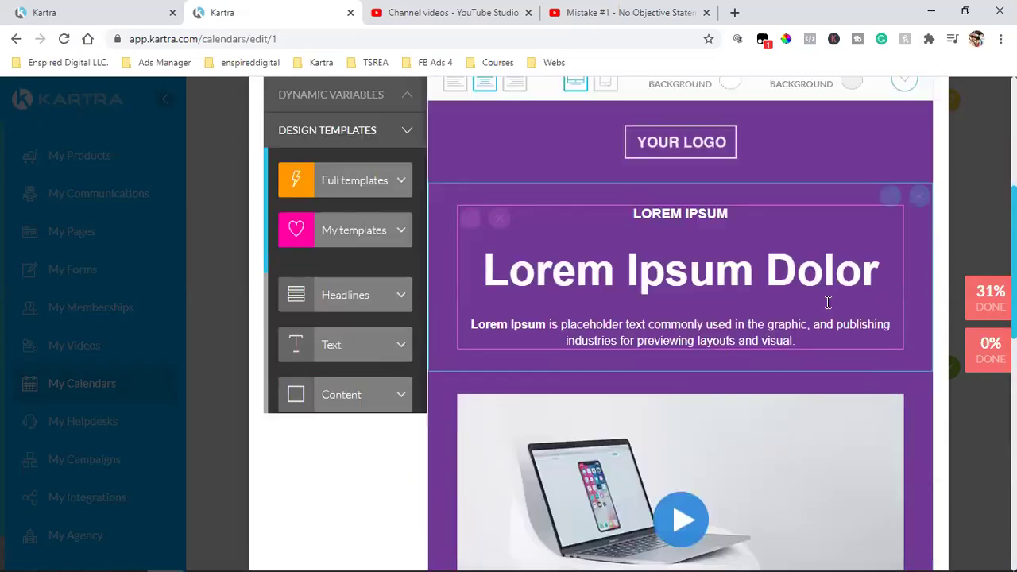
pyautogui.scroll(3, 830, 310)
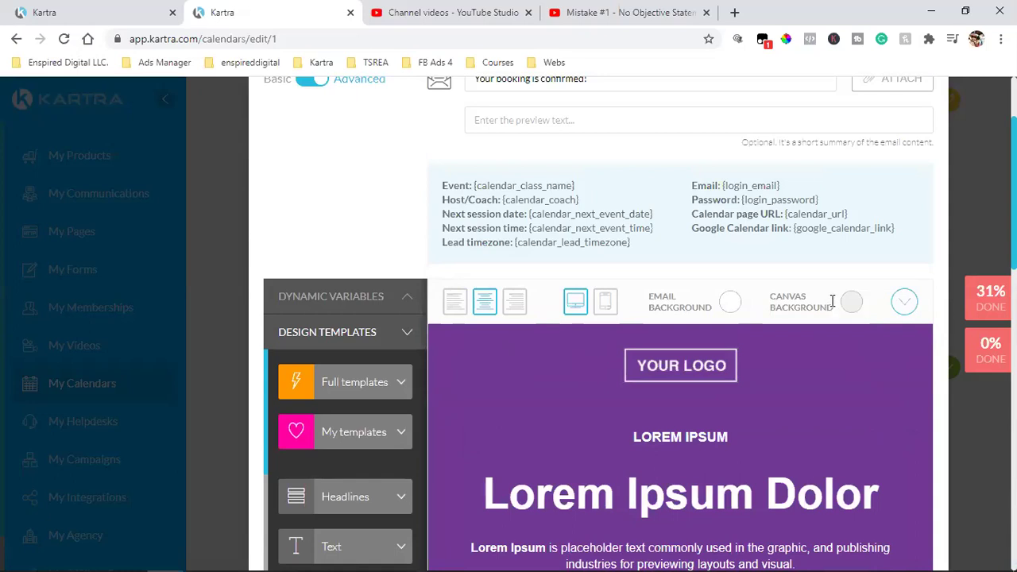
pyautogui.scroll(2, 690, 252)
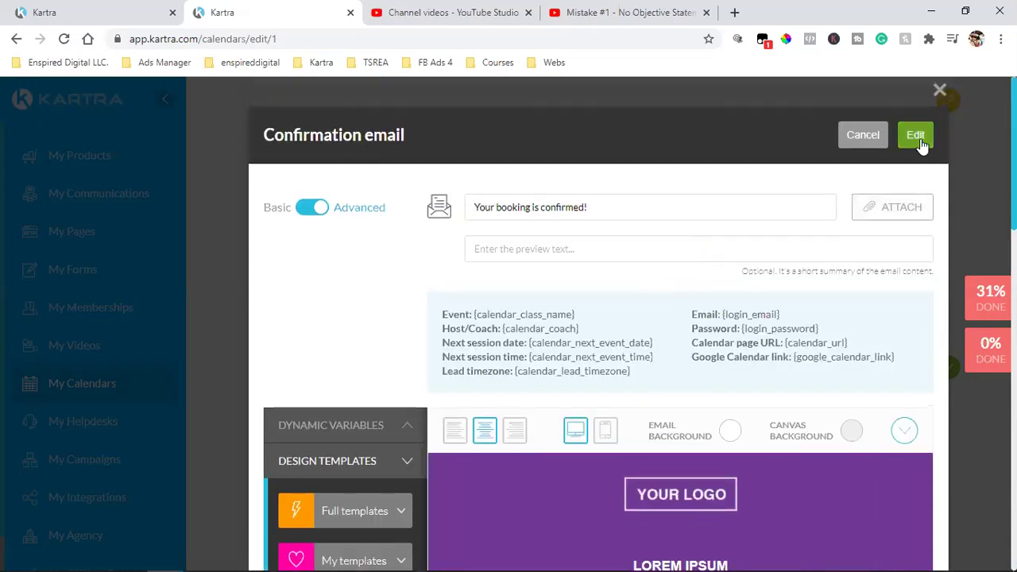
pyautogui.tripleClick(529, 207)
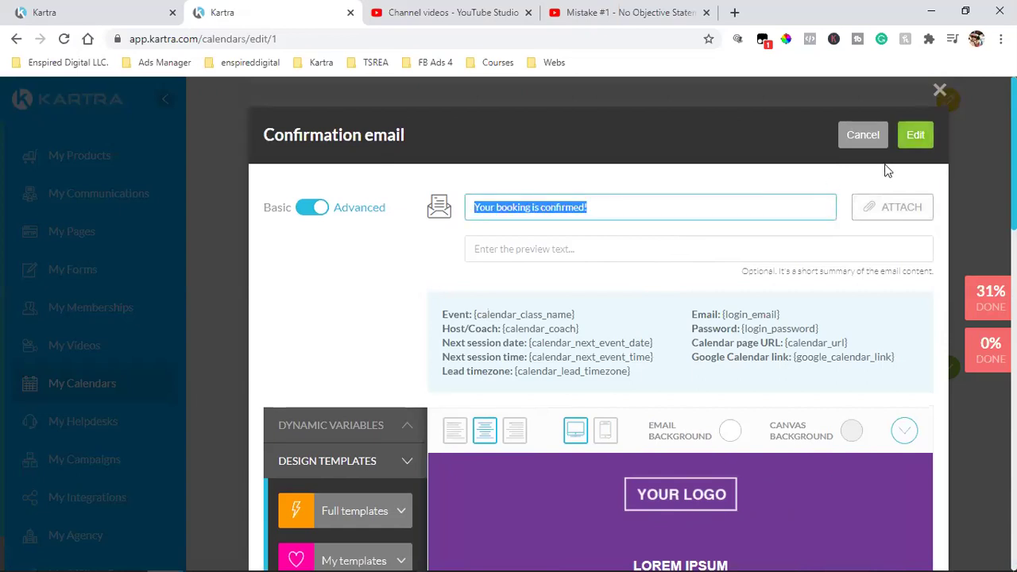
pyautogui.click(916, 136)
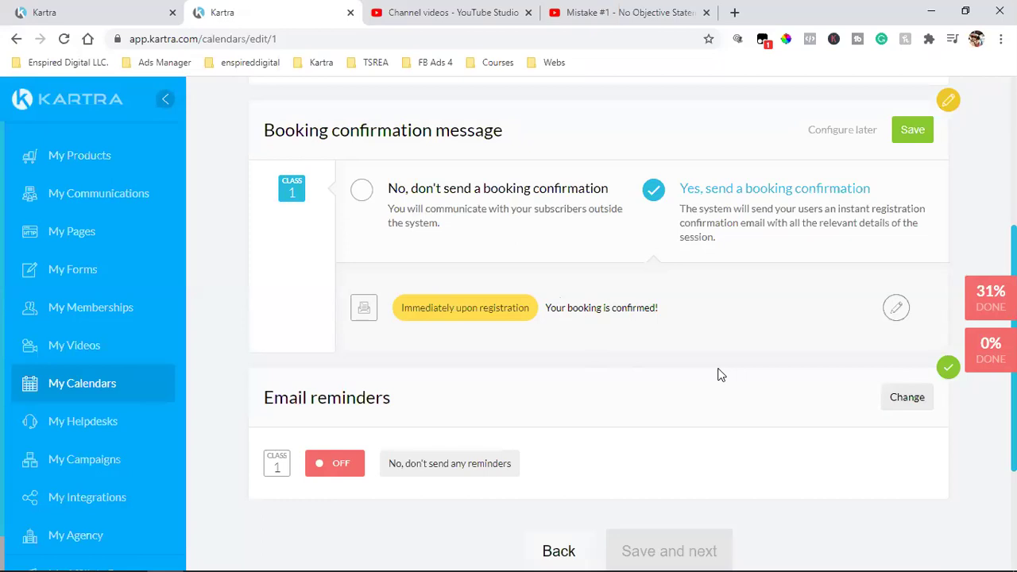
pyautogui.click(903, 136)
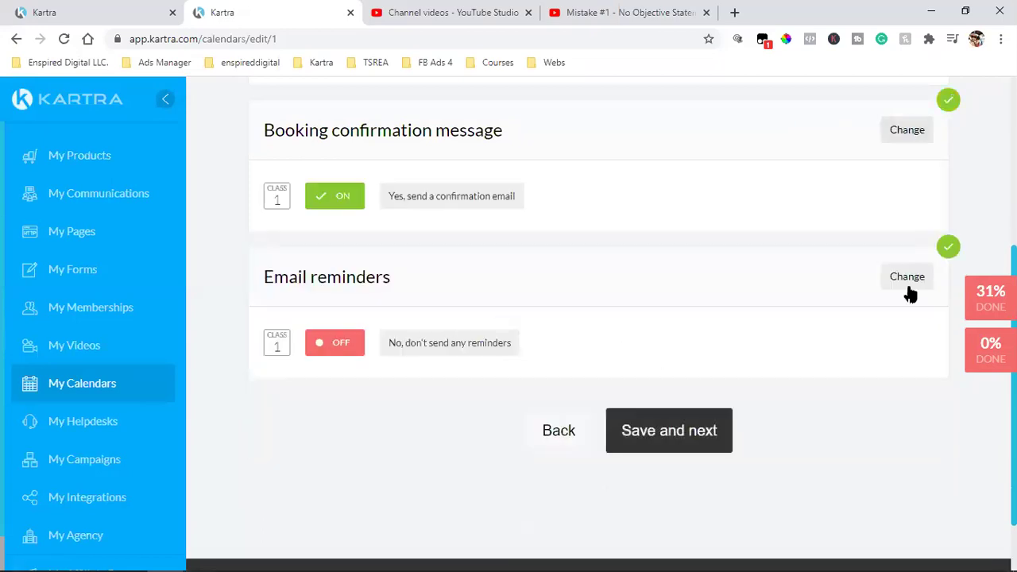
# Enable "Yes, send reminders" in the Email reminders section and create a new reminder for Class 1
pyautogui.click(911, 283)
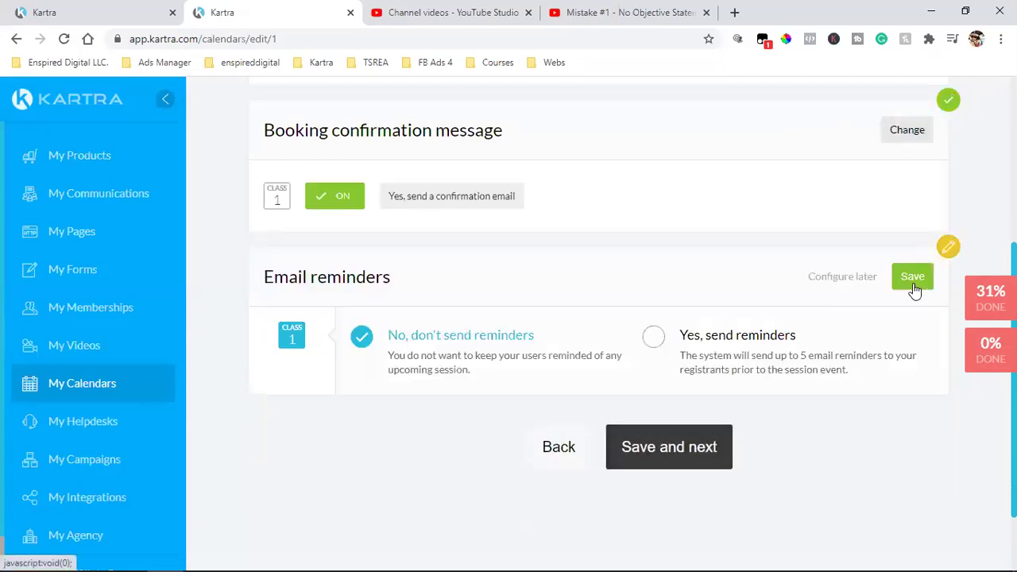
pyautogui.click(723, 358)
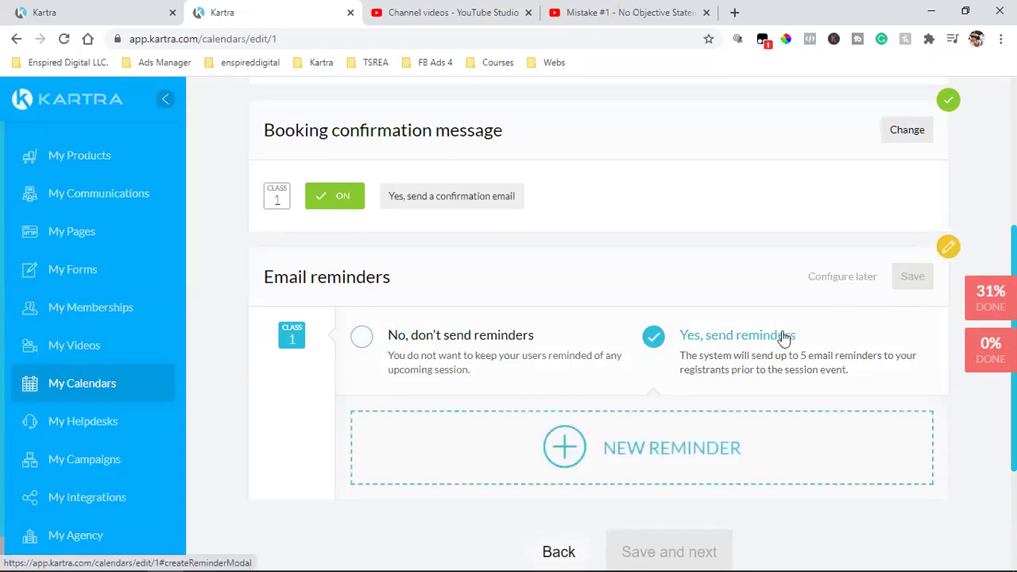
pyautogui.click(784, 337)
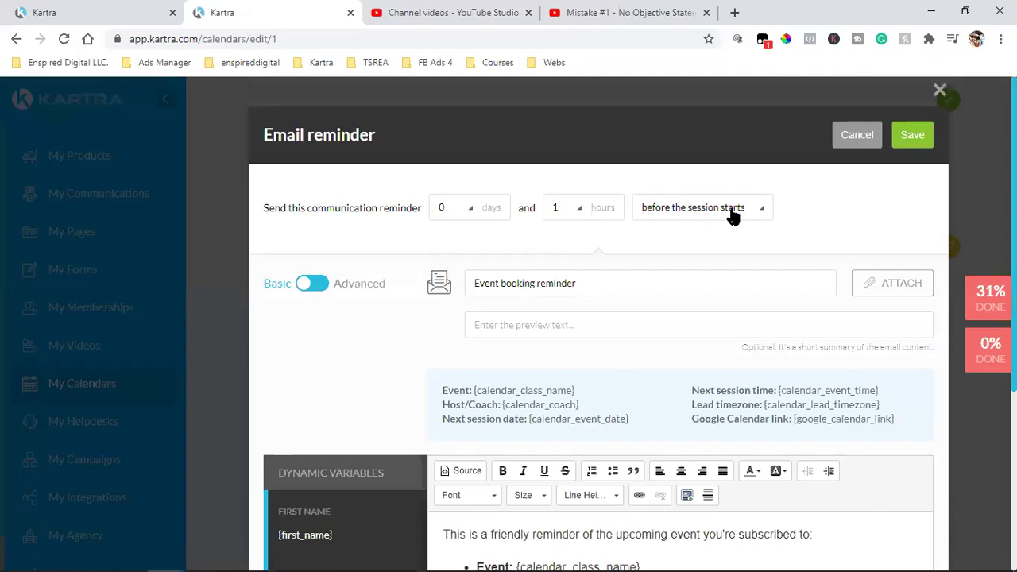
# Set the reminder email's subject to "{first_name} our appointment is in 1 hour", using the first name dynamic variable
pyautogui.scroll(-1, 620, 264)
pyautogui.click(497, 208)
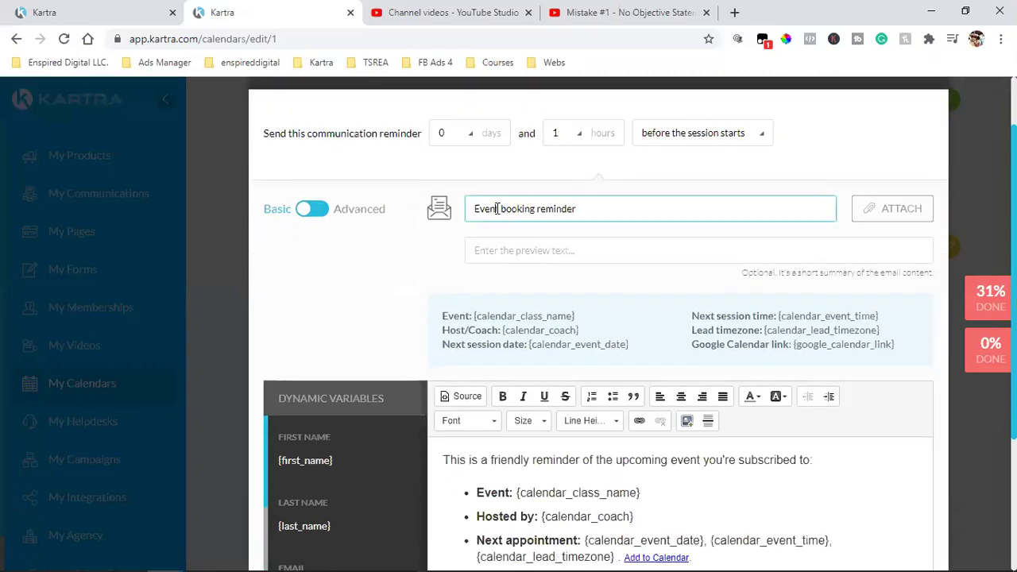
pyautogui.tripleClick(497, 209)
pyautogui.tripleClick(298, 458)
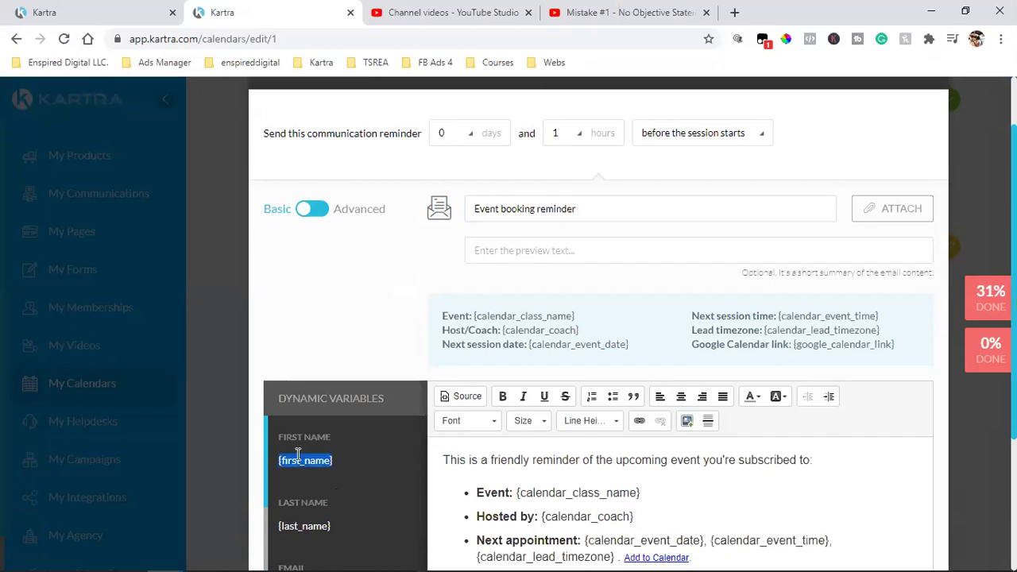
pyautogui.rightClick(299, 458)
pyautogui.click(342, 467)
pyautogui.click(478, 209)
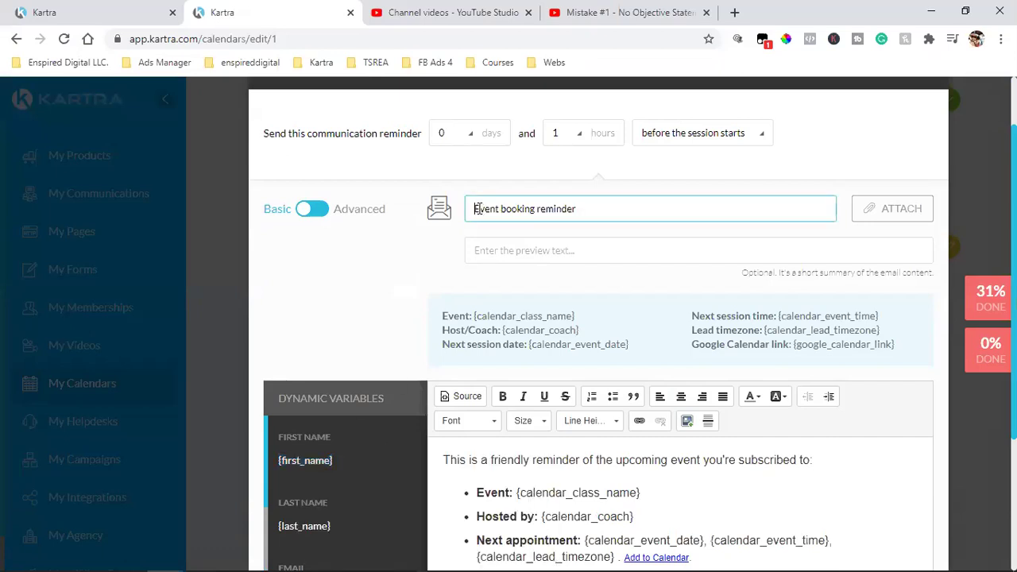
pyautogui.hotkey('ctrl', 'v')
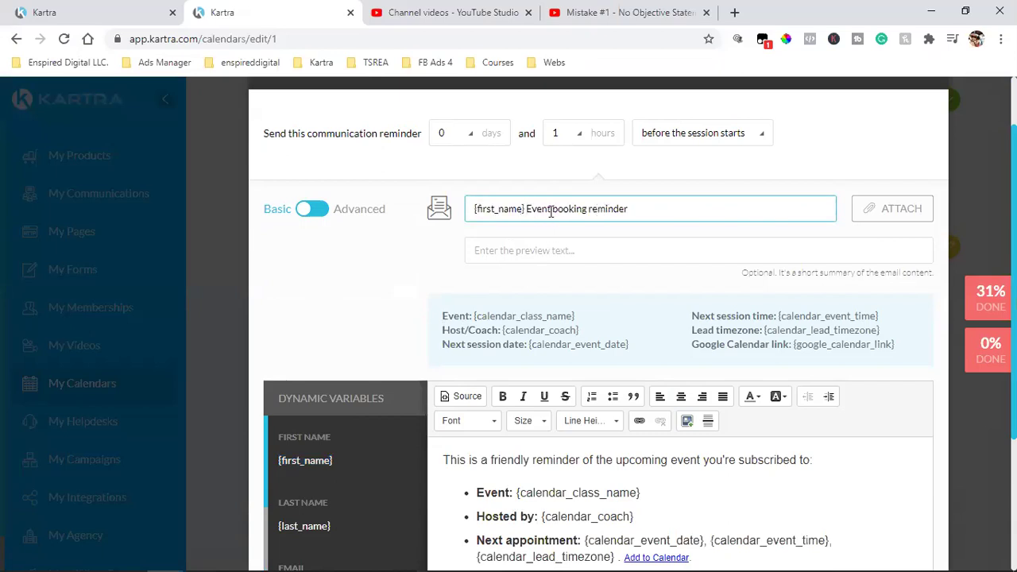
pyautogui.moveTo(638, 210); pyautogui.dragTo(522, 198)
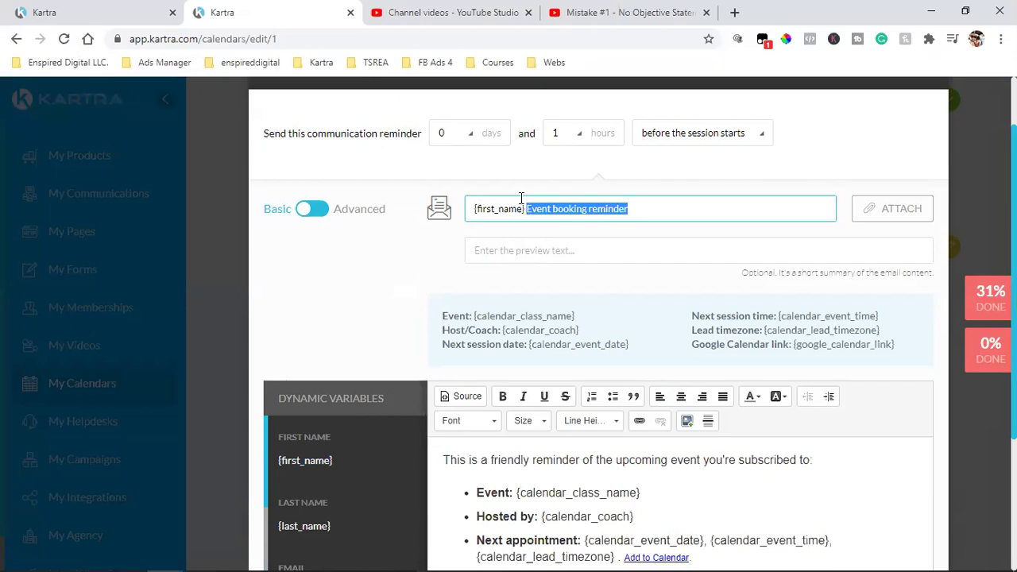
pyautogui.write('our appointm')
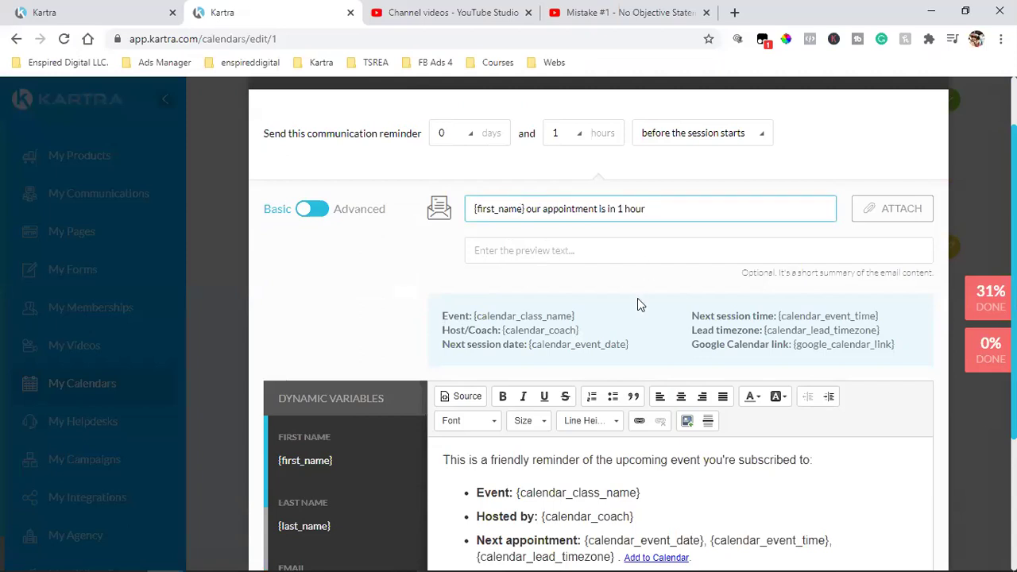
# Save the email reminder and the Email reminders section, and advance to the Permissions stage
pyautogui.scroll(-1, 696, 346)
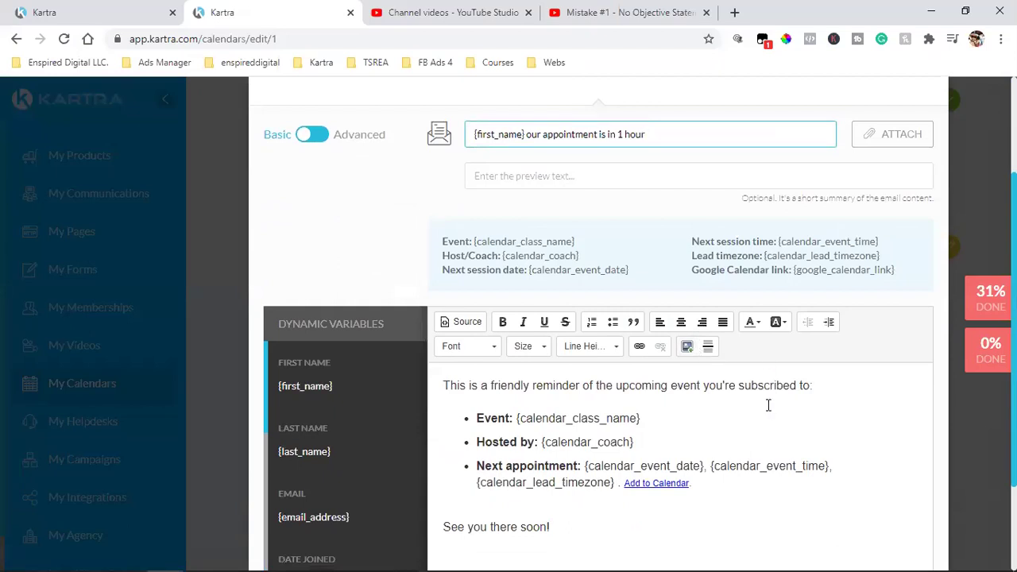
pyautogui.scroll(-1, 768, 405)
pyautogui.tripleClick(606, 317)
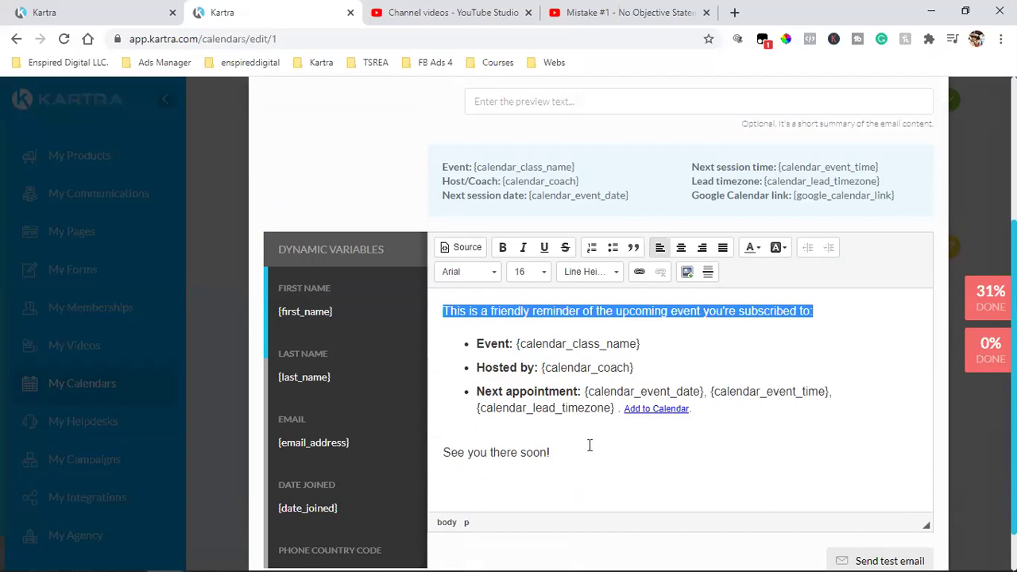
pyautogui.scroll(3, 590, 445)
pyautogui.click(914, 137)
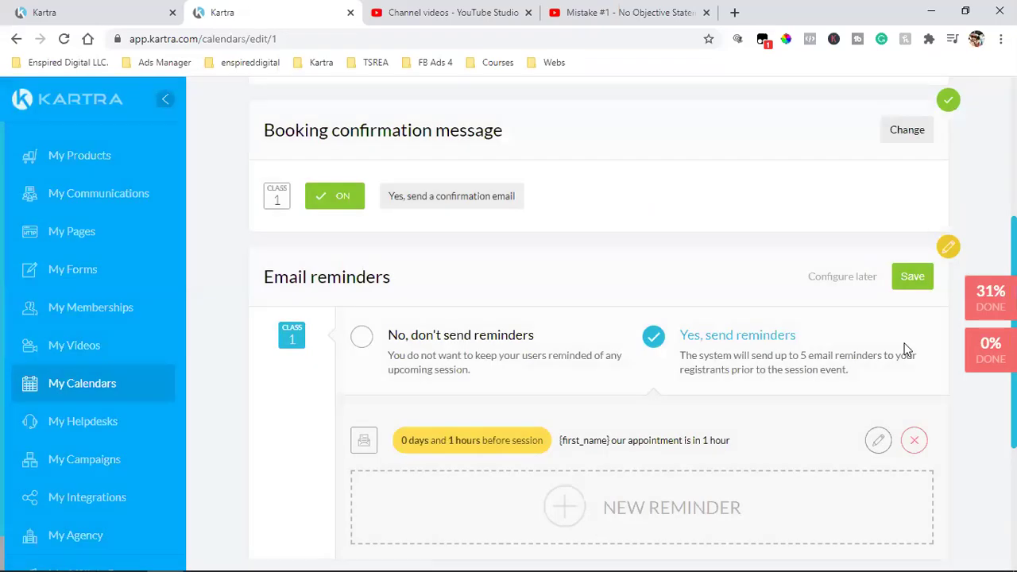
pyautogui.click(914, 276)
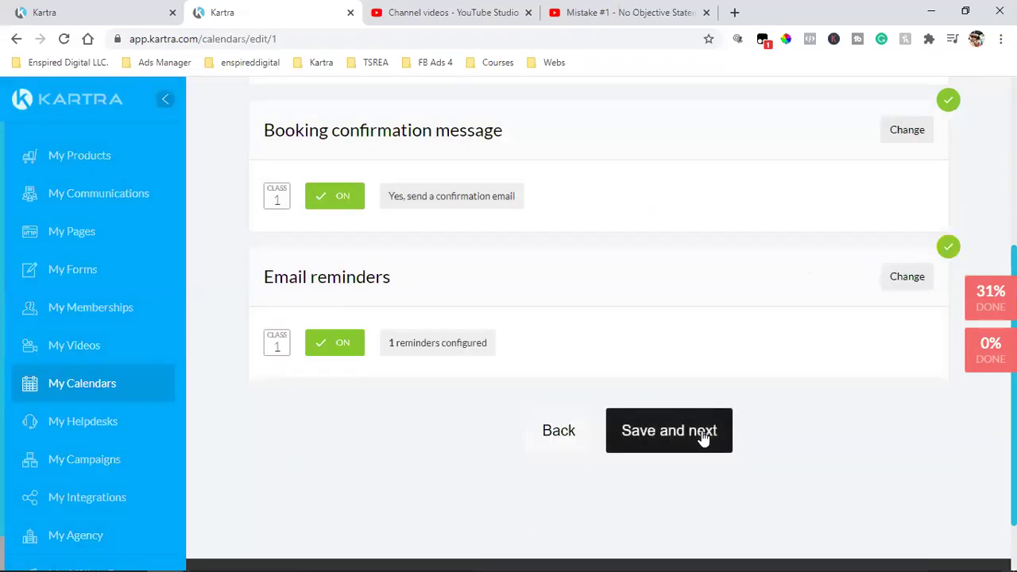
pyautogui.click(702, 436)
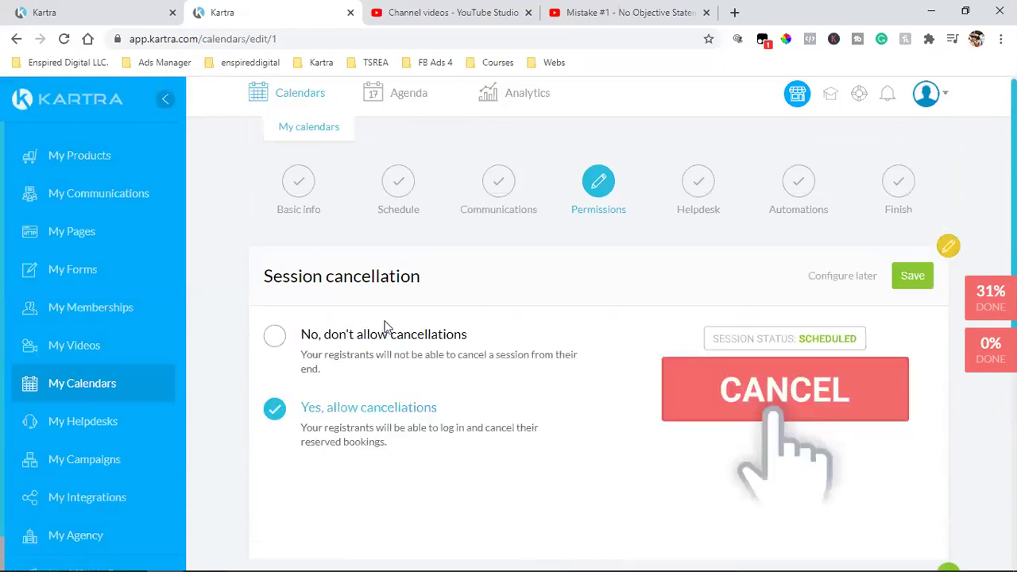
# Save the permissions with "Yes, allow cancellations" and "Instant approval", and continue past Helpdesk to Automations
pyautogui.scroll(-2, 421, 320)
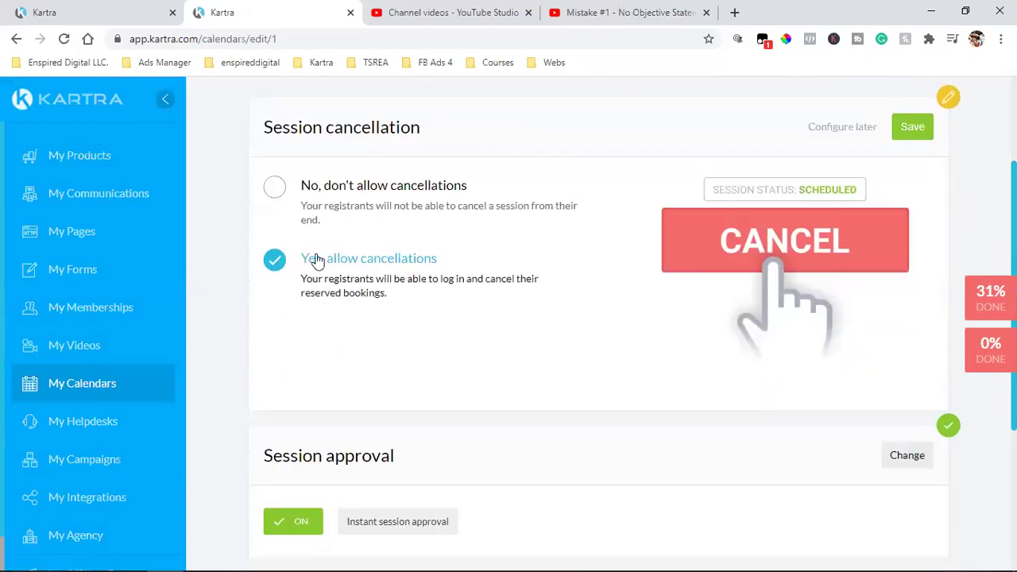
pyautogui.click(903, 133)
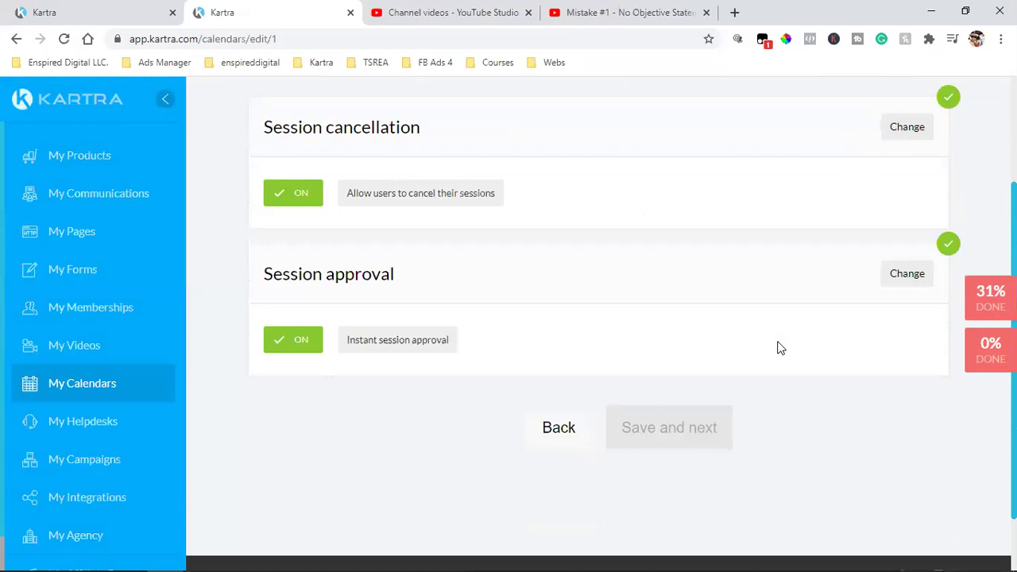
pyautogui.click(882, 279)
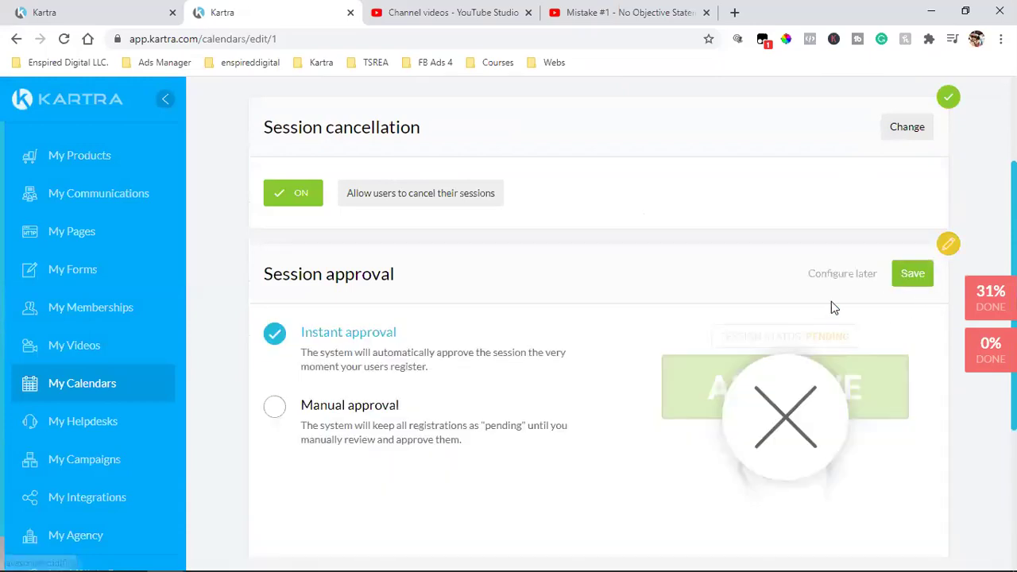
pyautogui.click(922, 281)
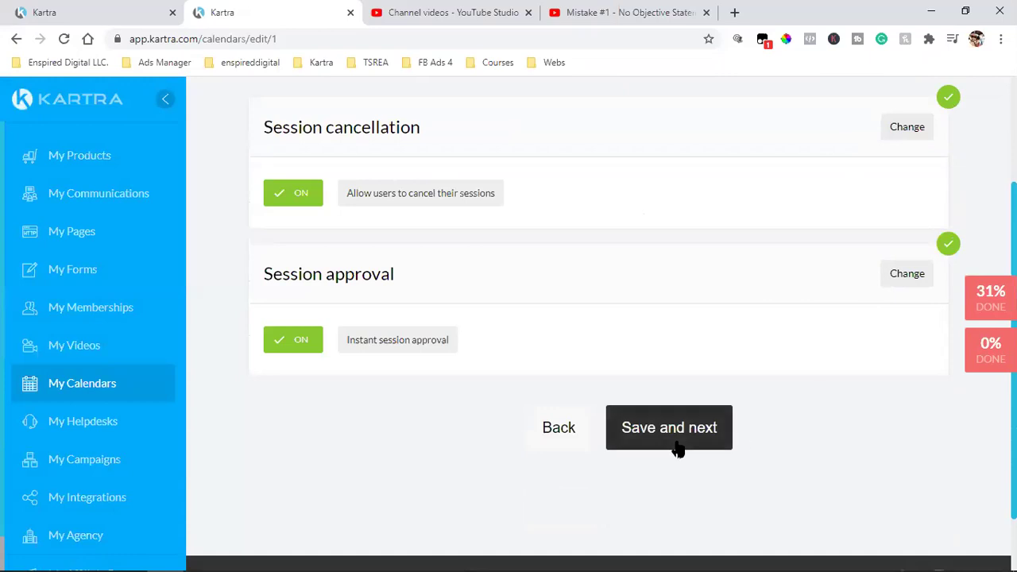
pyautogui.click(649, 446)
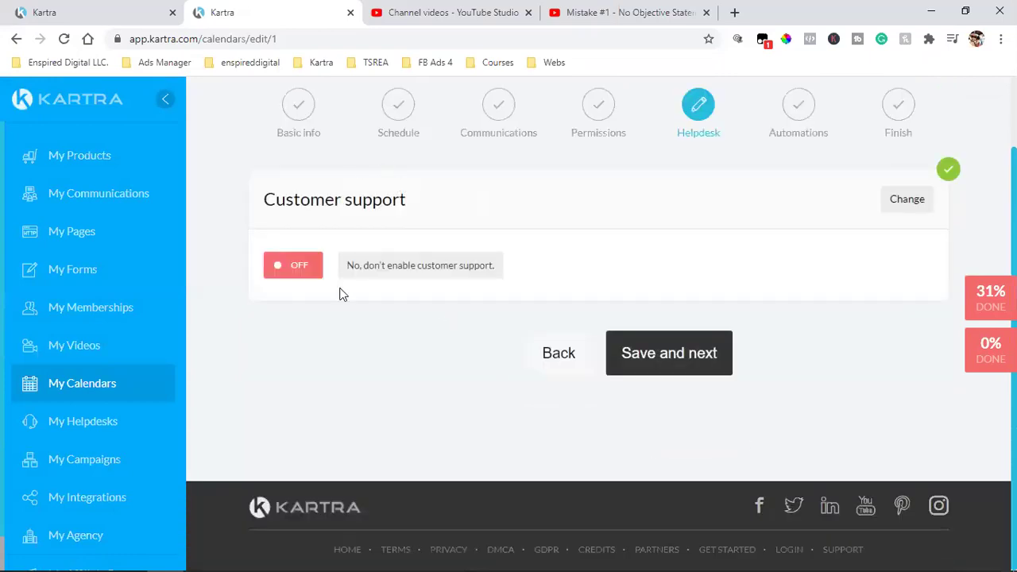
pyautogui.click(693, 381)
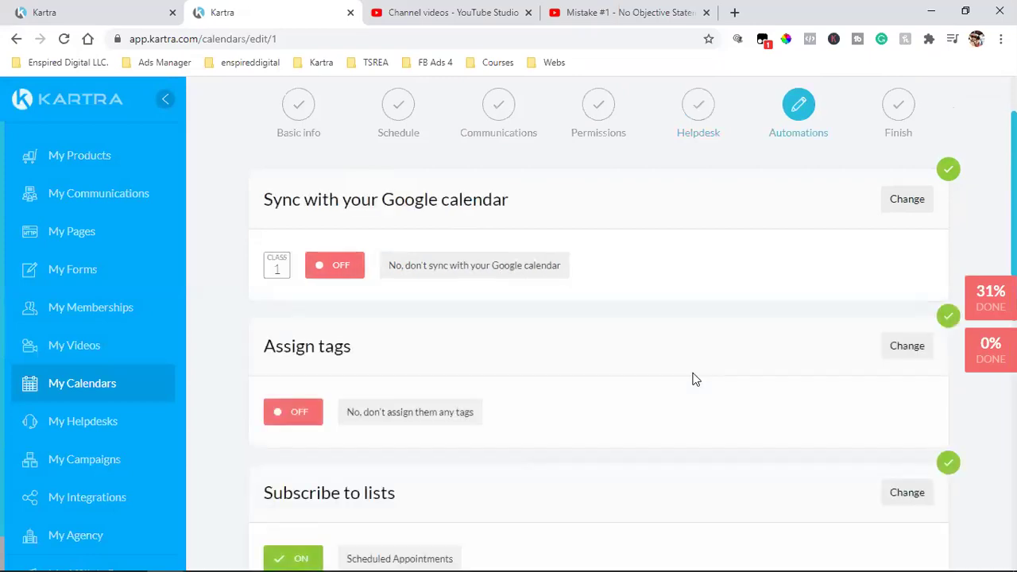
# Check the Google calendar integration choices, return to "No, don't sync with your Google calendar", and save that section
pyautogui.scroll(-1, 693, 380)
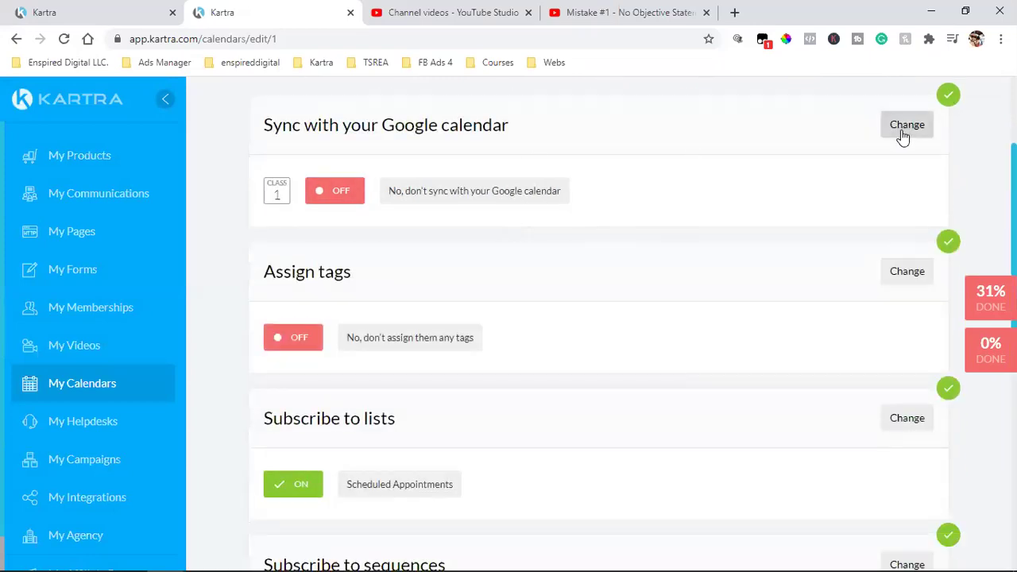
pyautogui.click(925, 129)
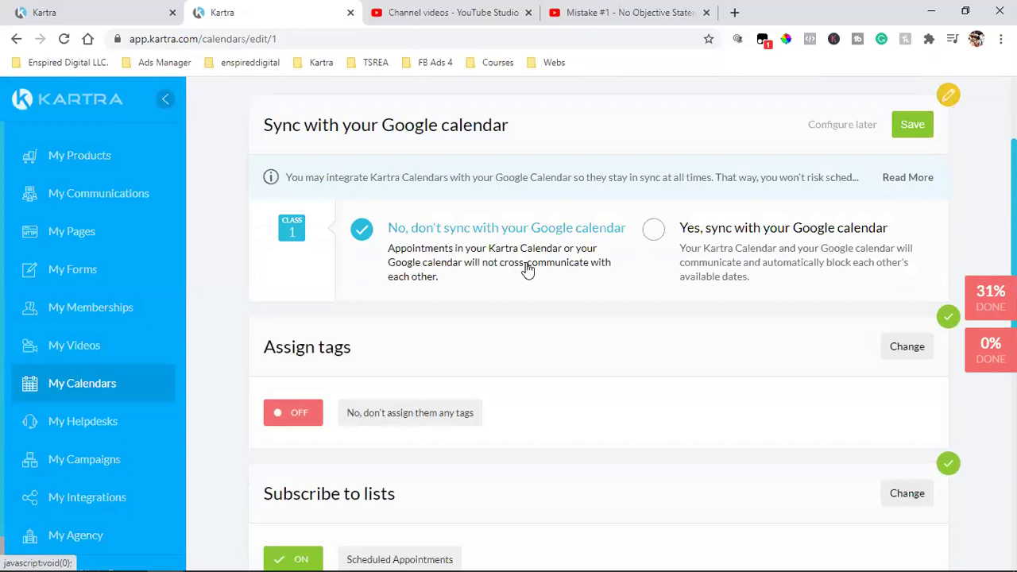
pyautogui.click(779, 251)
pyautogui.click(427, 358)
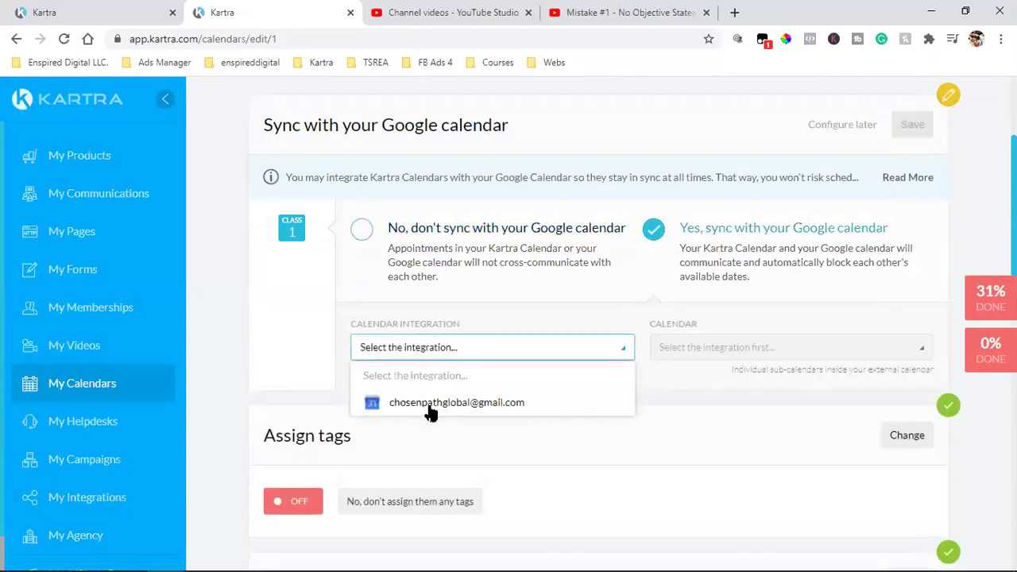
pyautogui.click(454, 233)
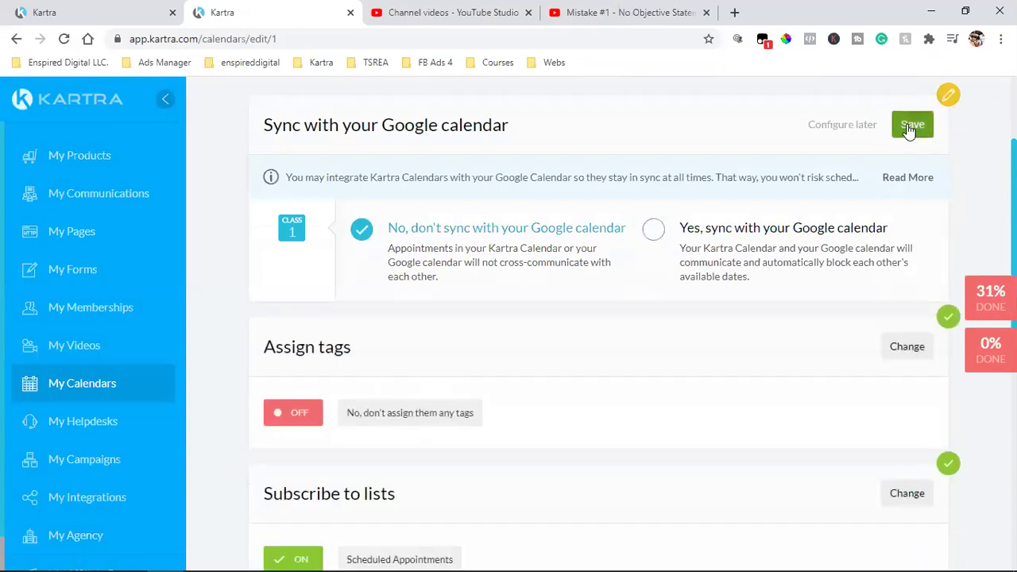
pyautogui.click(913, 126)
# Review the remaining automations, including the Scheduled Appointments list subscription, and save them to finish the calendar
pyautogui.scroll(-2, 690, 415)
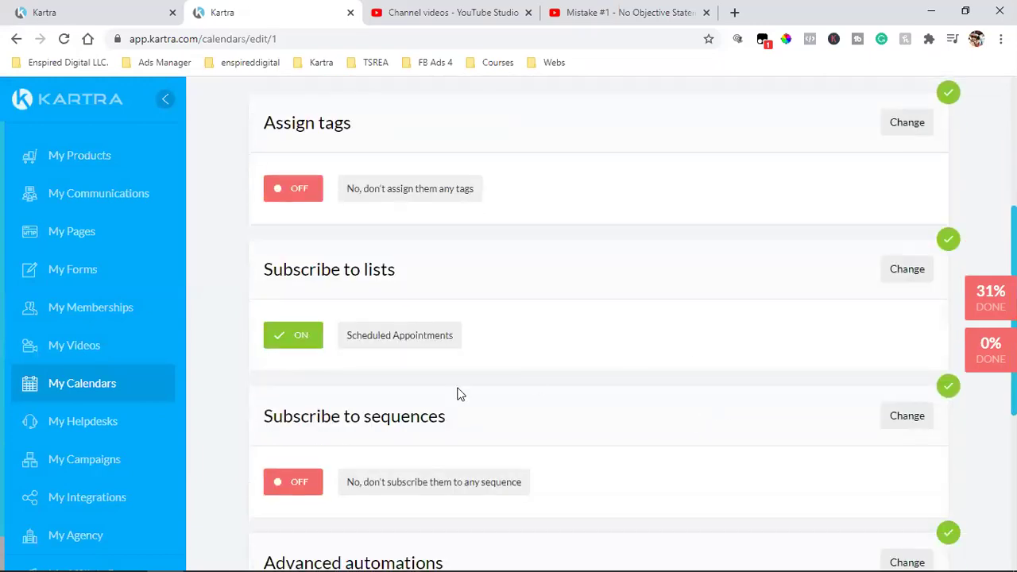
pyautogui.doubleClick(395, 335)
pyautogui.click(389, 334)
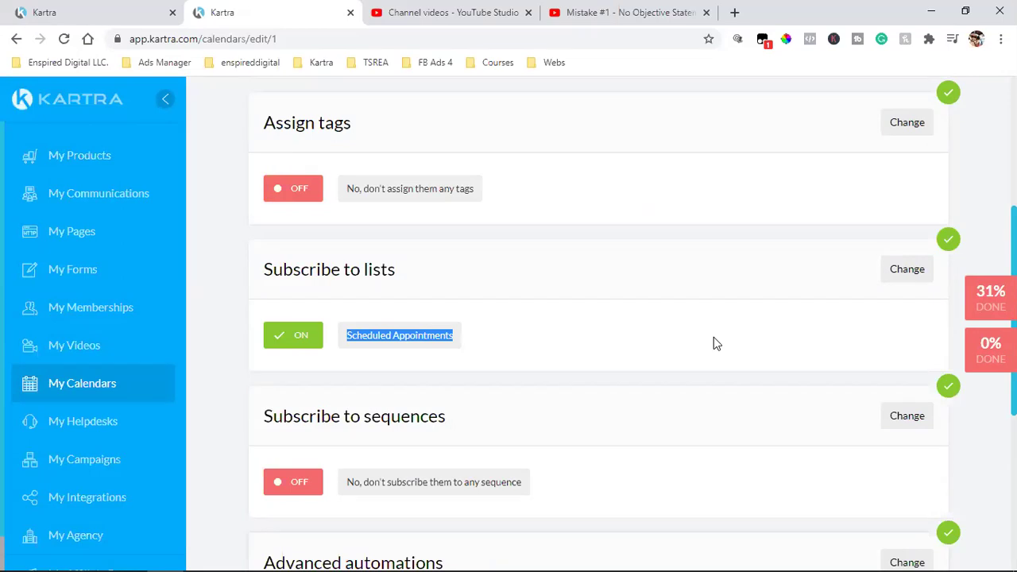
pyautogui.scroll(-4, 714, 343)
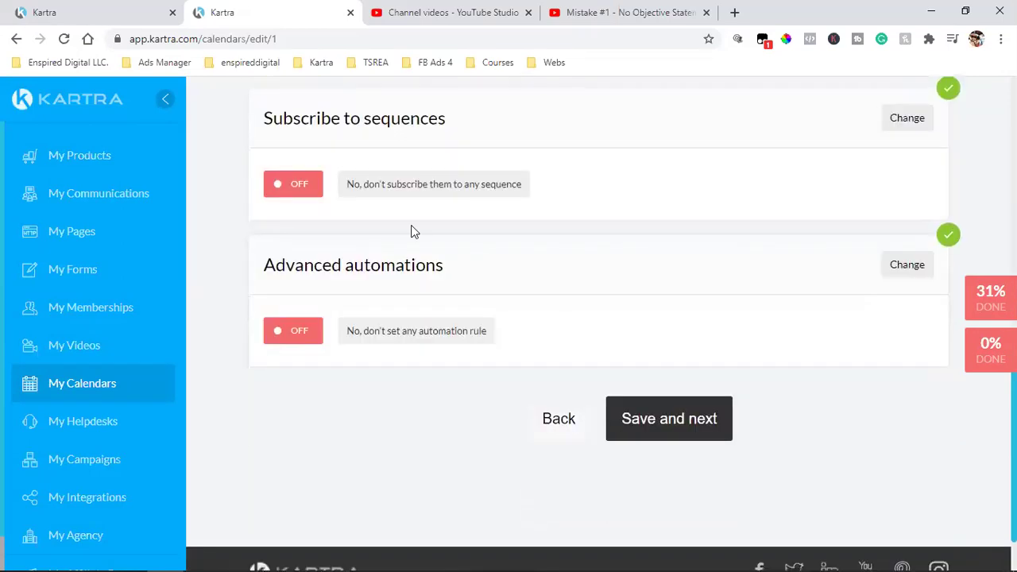
pyautogui.click(707, 426)
# Highlight the finished calendar's link
pyautogui.doubleClick(479, 365)
pyautogui.tripleClick(479, 368)
pyautogui.click(477, 414)
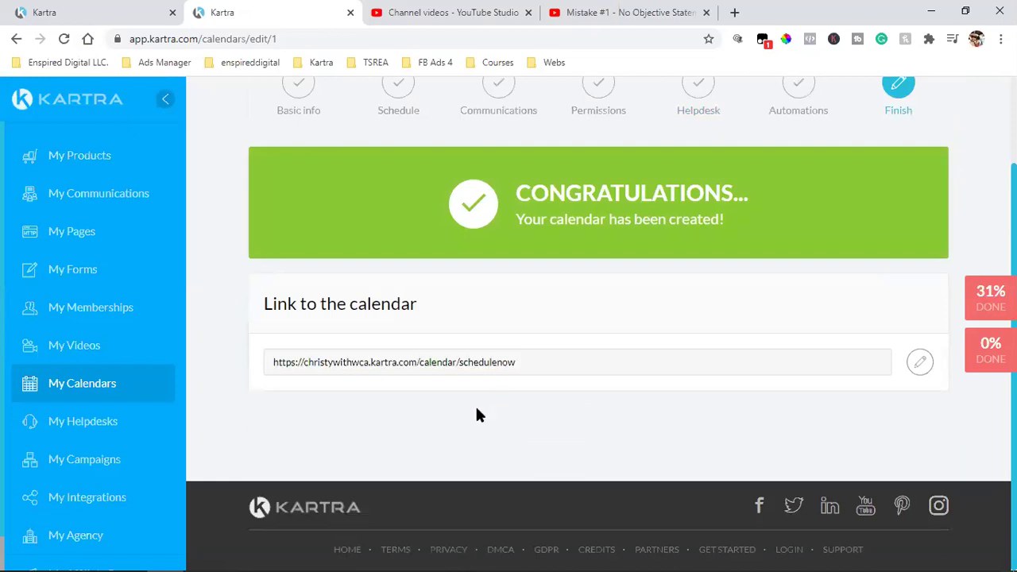